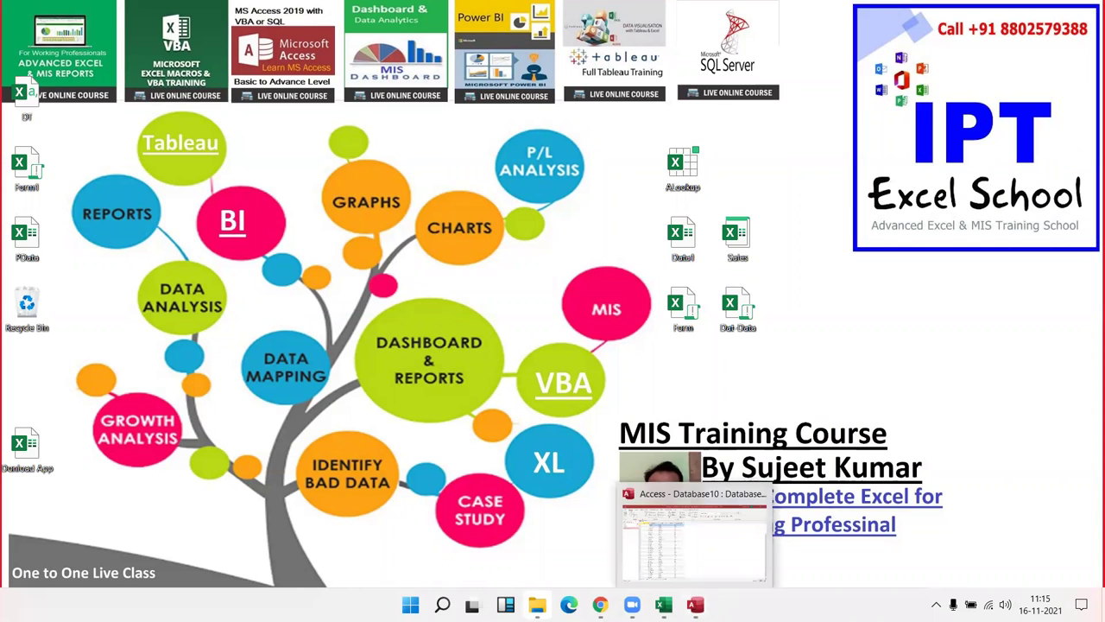
- Bring the Database10 window back and close the Data table
click(695, 604)
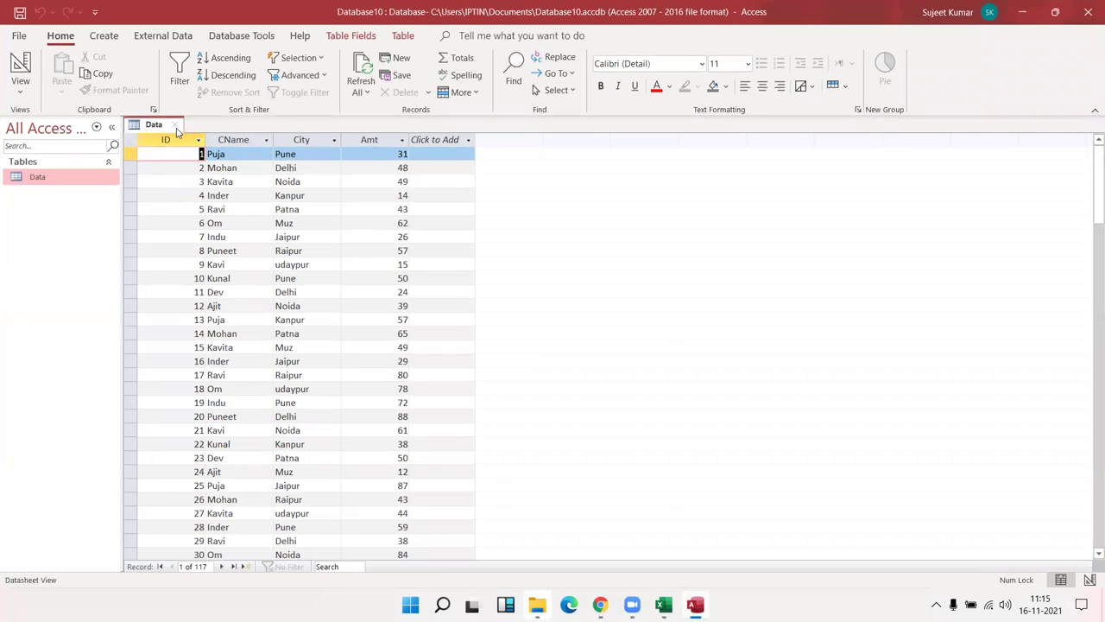
click(179, 126)
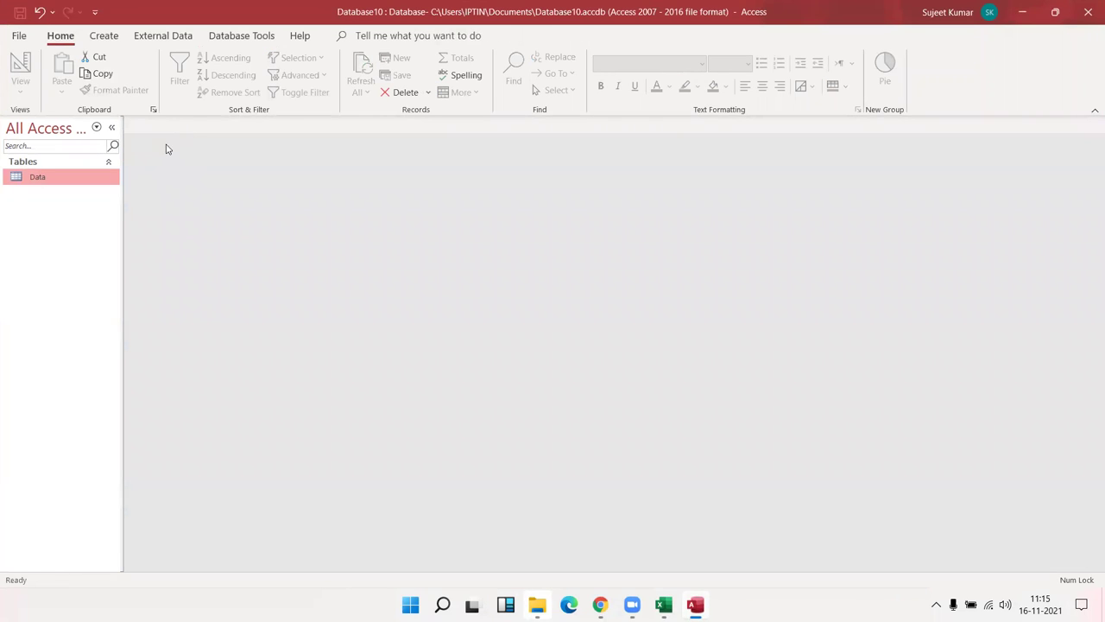
- Start a new design query on Data with all fields (*) plus the City column
click(100, 36)
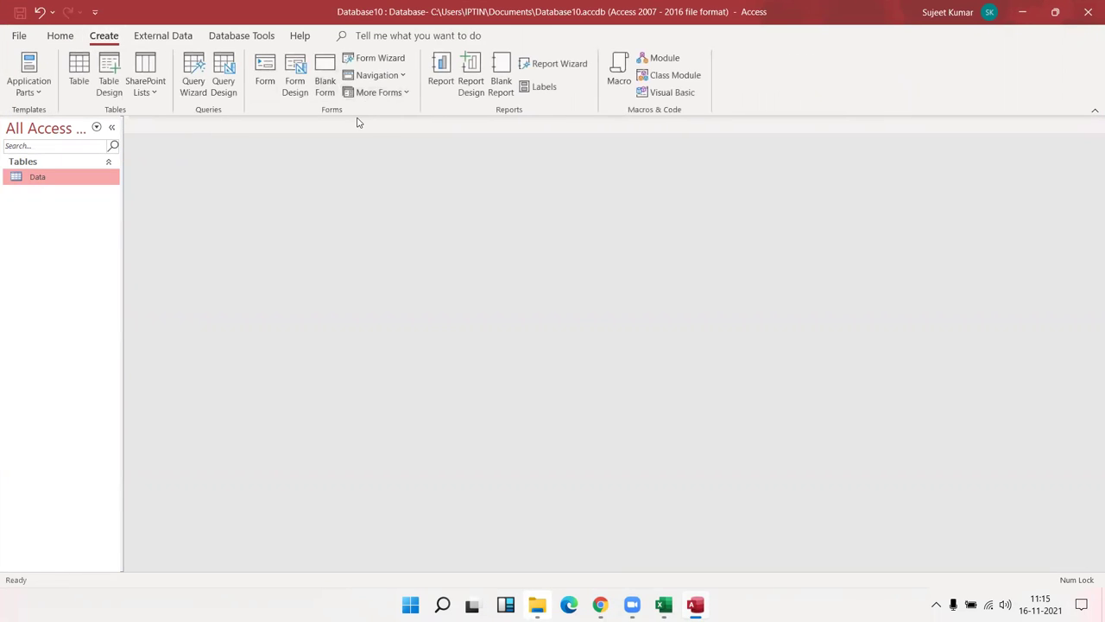
click(222, 86)
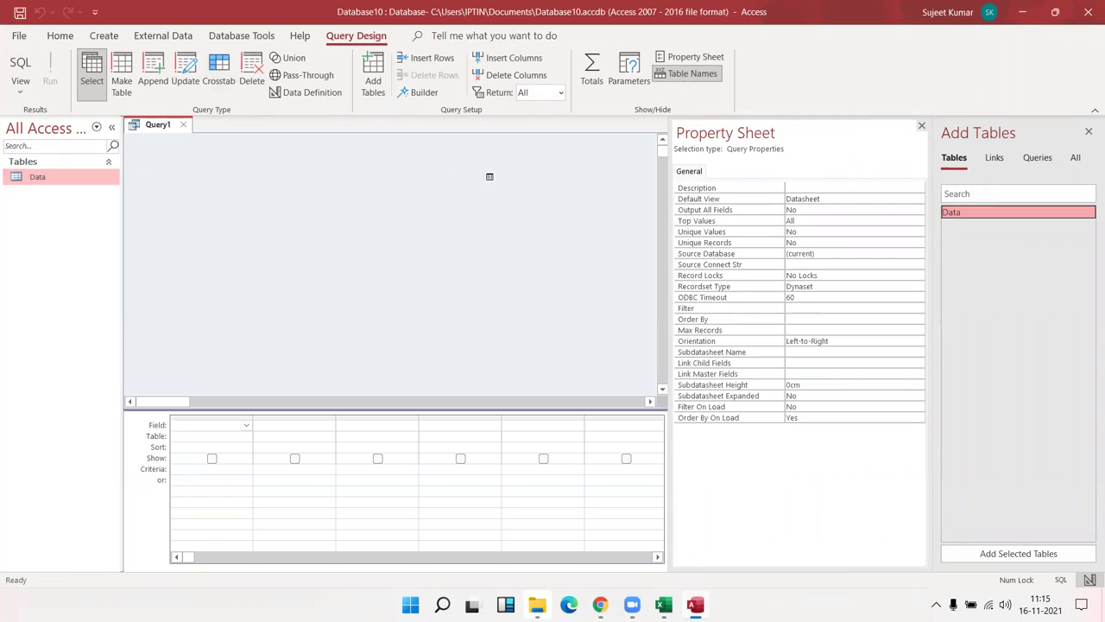
drag(958, 218, 488, 176)
click(922, 127)
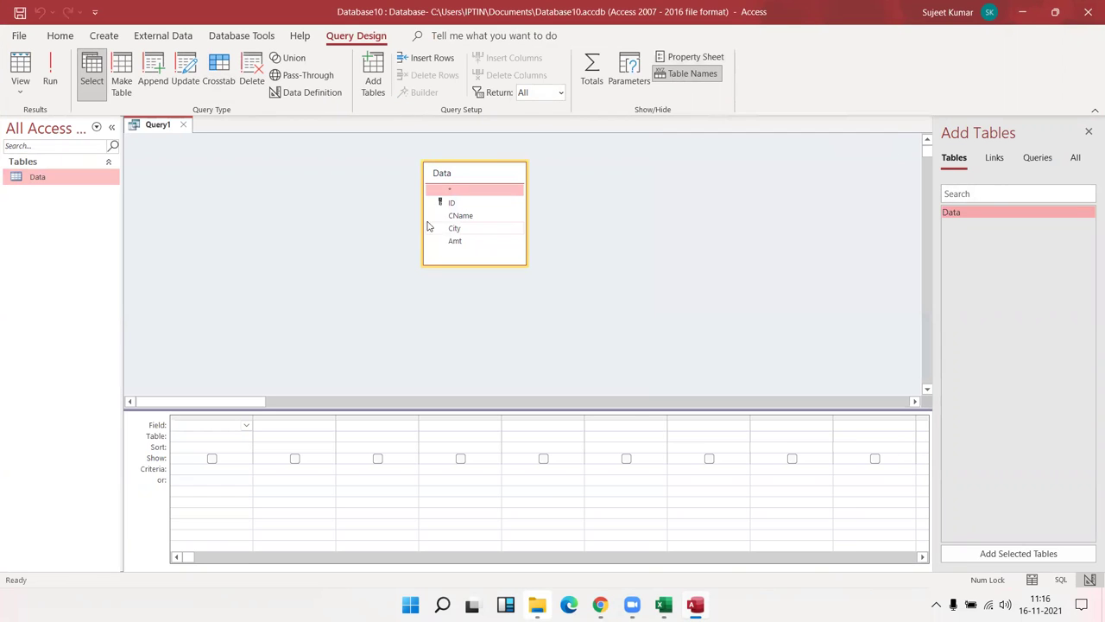
drag(231, 431, 234, 428)
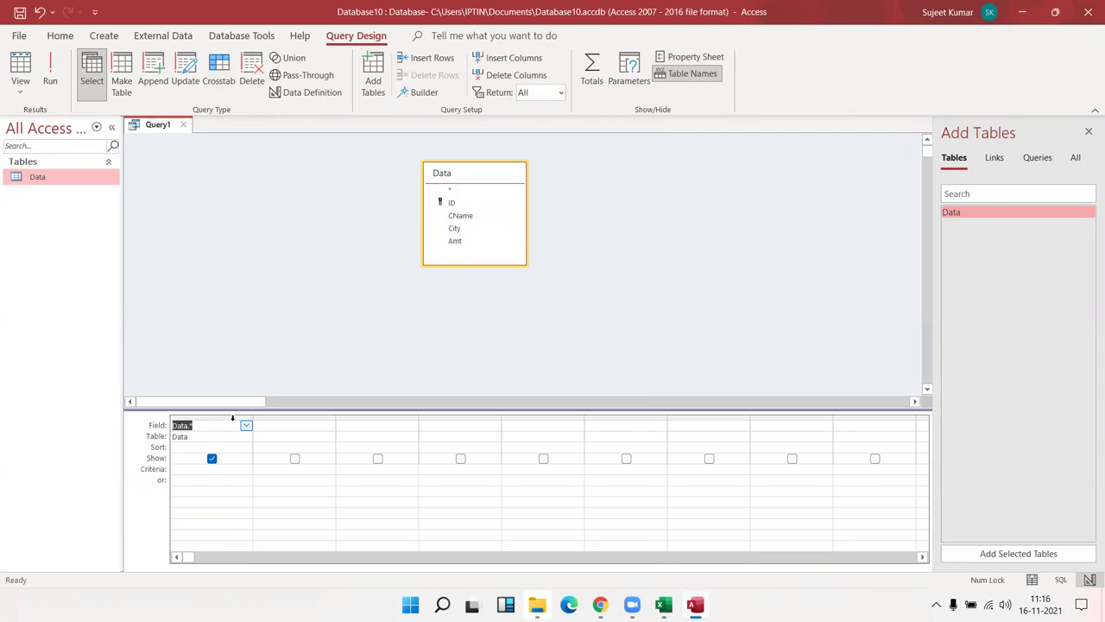
drag(486, 226, 301, 433)
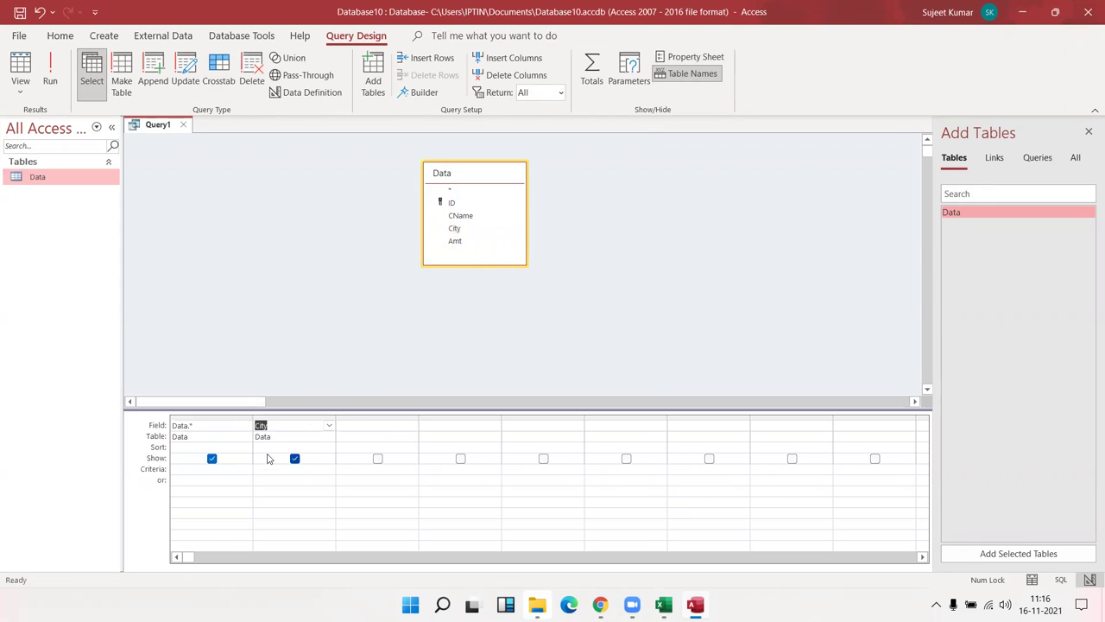
- Set the City criterion to Pune and save the query as Query1
click(275, 471)
text(Pune)
click(318, 290)
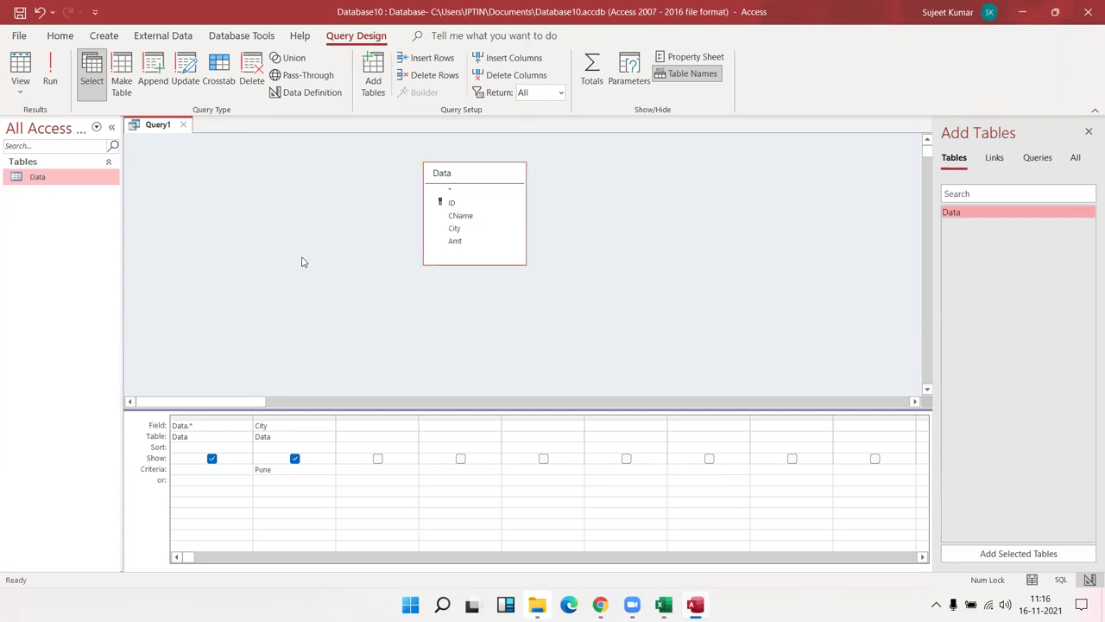
click(184, 125)
click(519, 349)
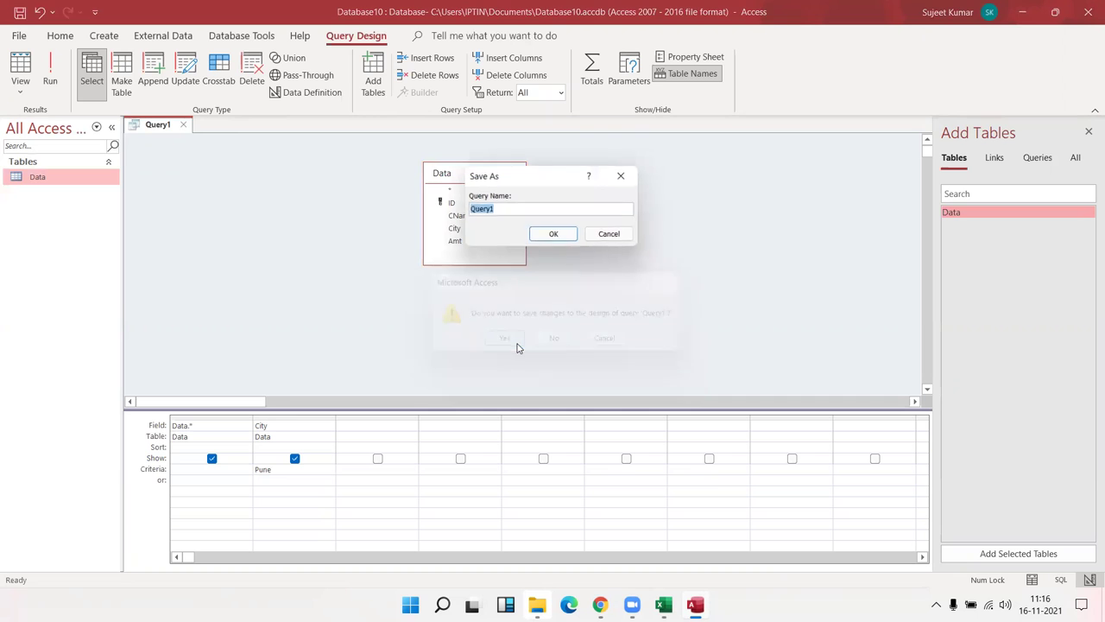
click(559, 239)
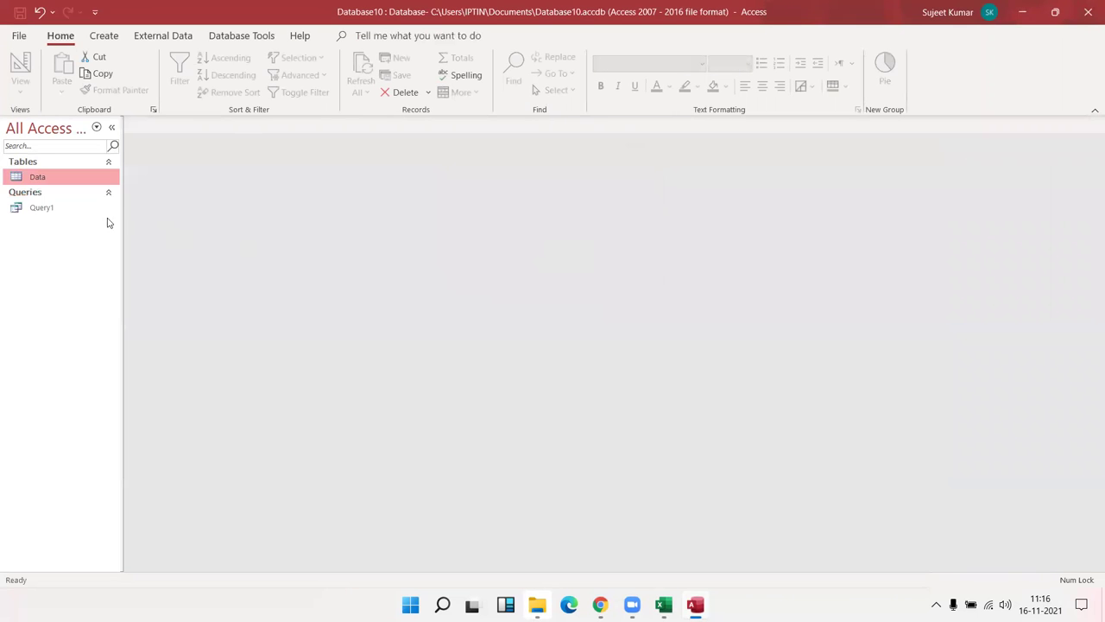
- Run Query1 and review its Pune results
double_click(82, 213)
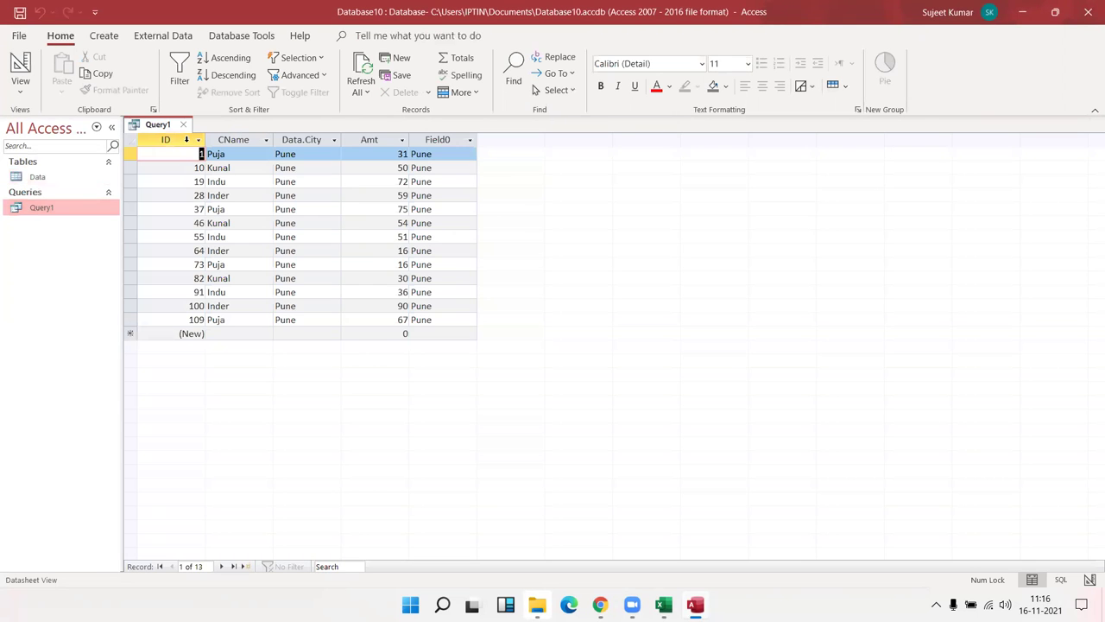
drag(186, 139, 436, 154)
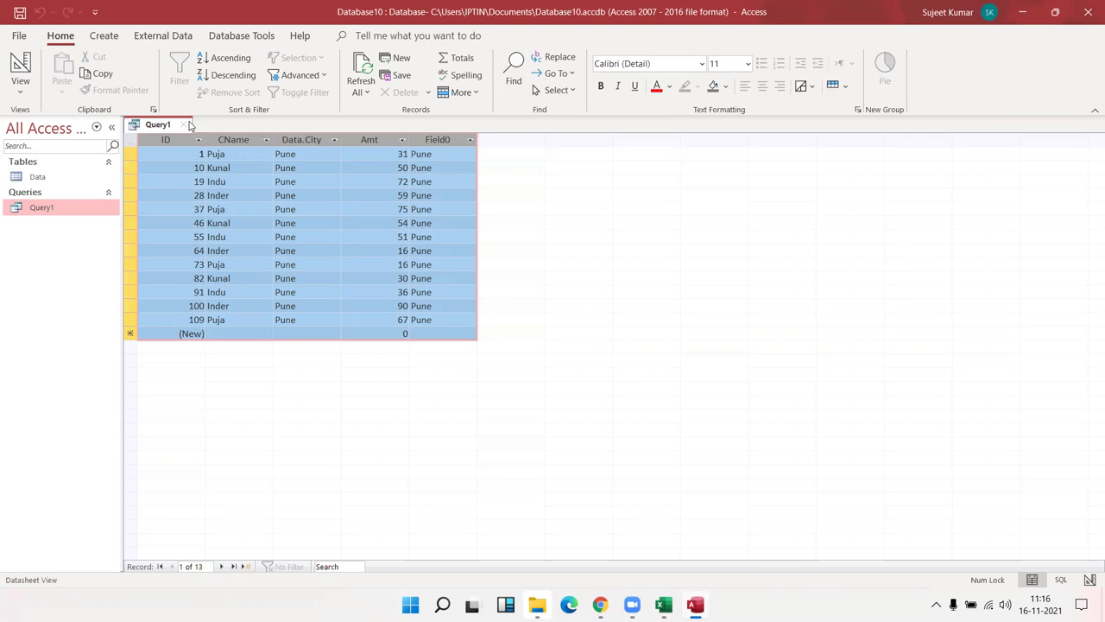
click(66, 182)
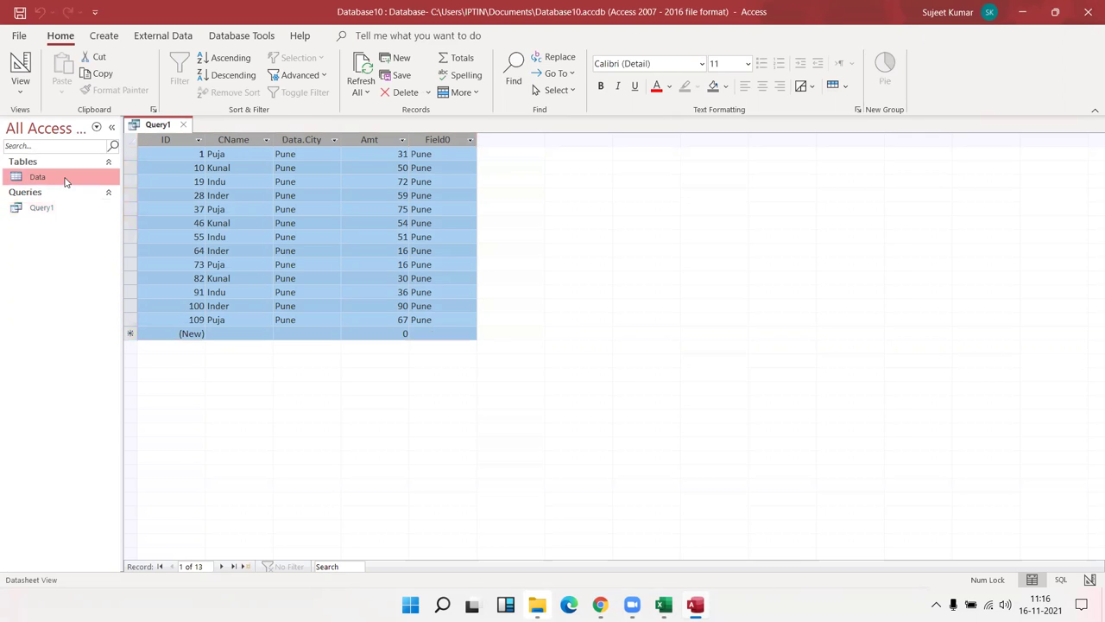
click(47, 213)
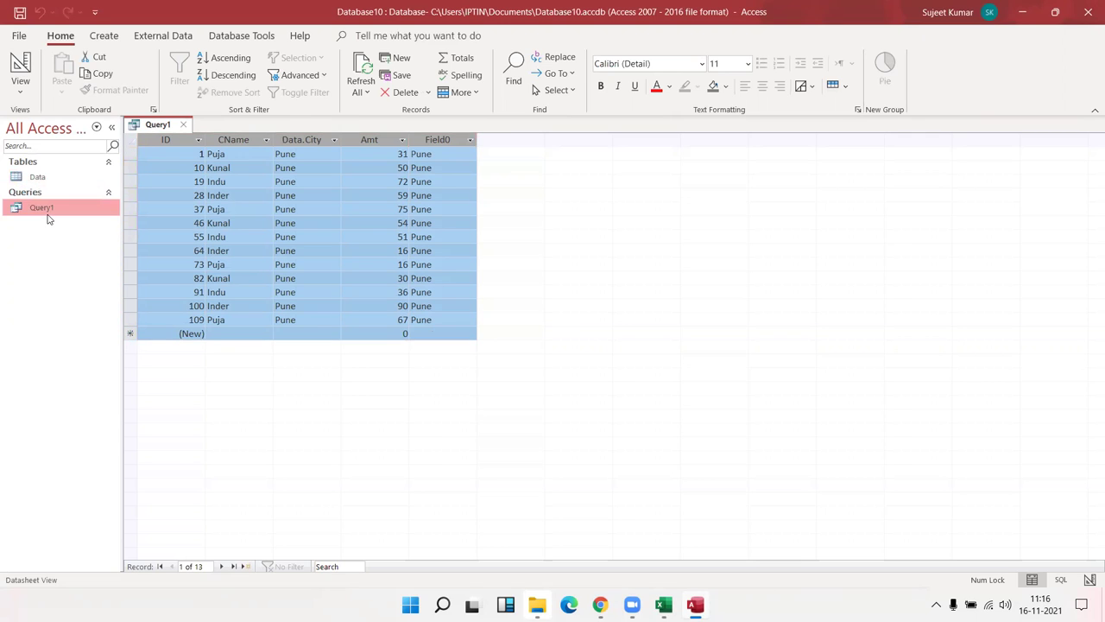
- Change Query1's City criterion to Noida, save it, and check the 13 Noida records
right_click(49, 216)
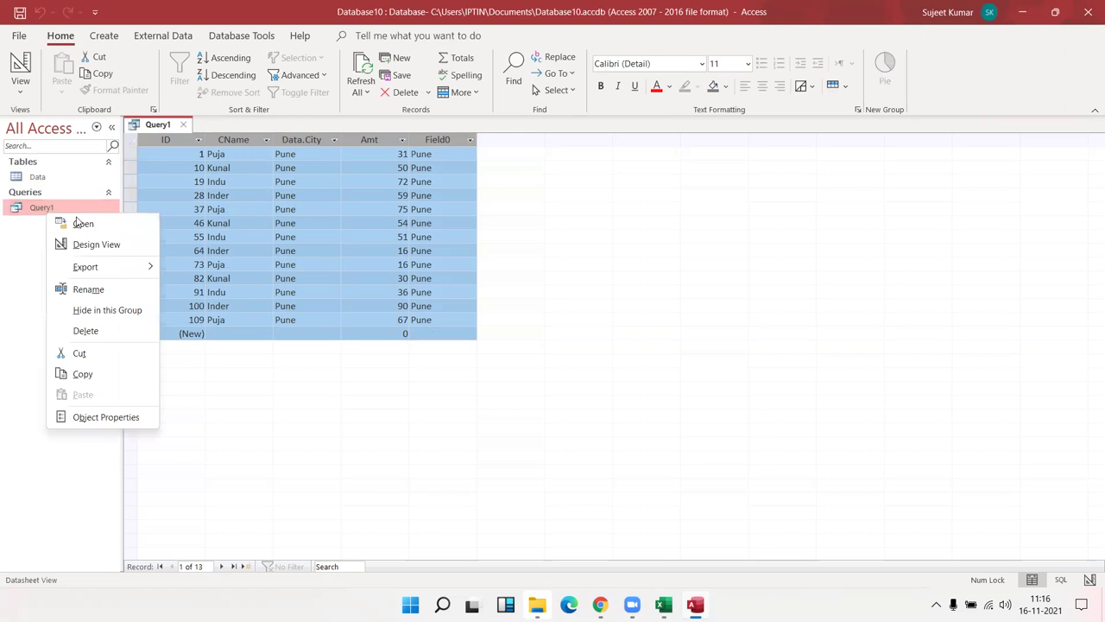
click(65, 245)
double_click(268, 461)
key(Delete)
text(Noida)
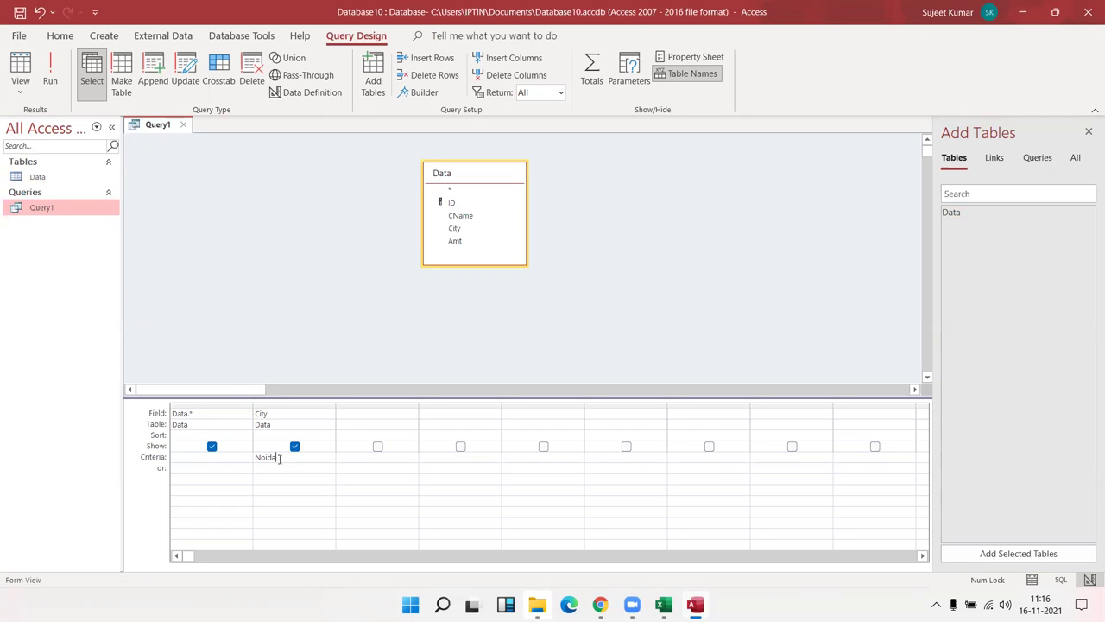
click(303, 376)
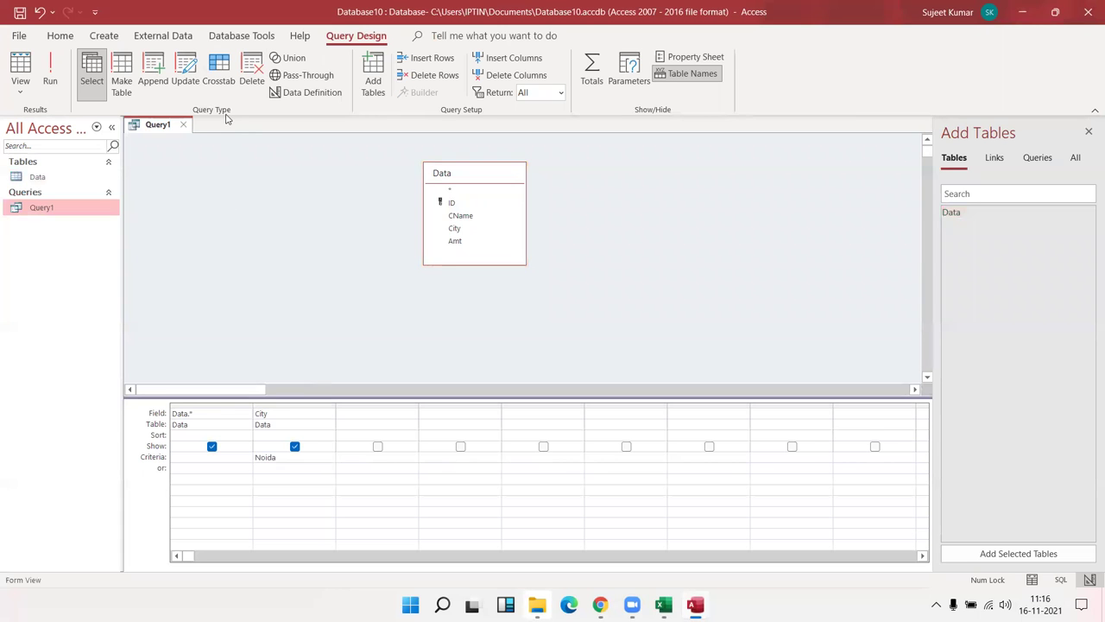
click(183, 125)
click(490, 344)
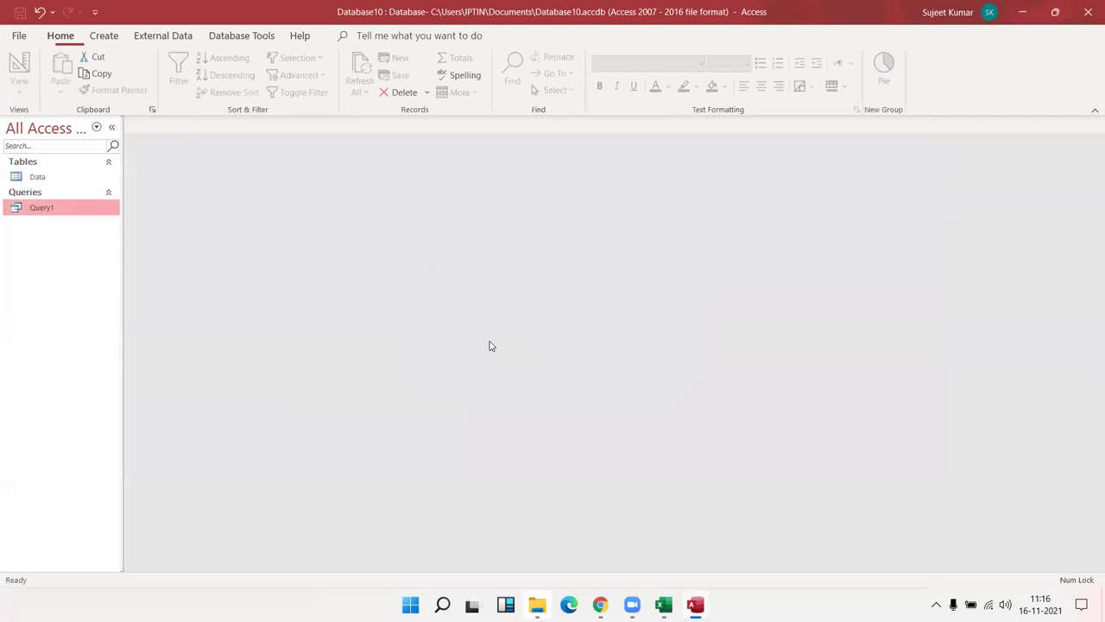
double_click(93, 213)
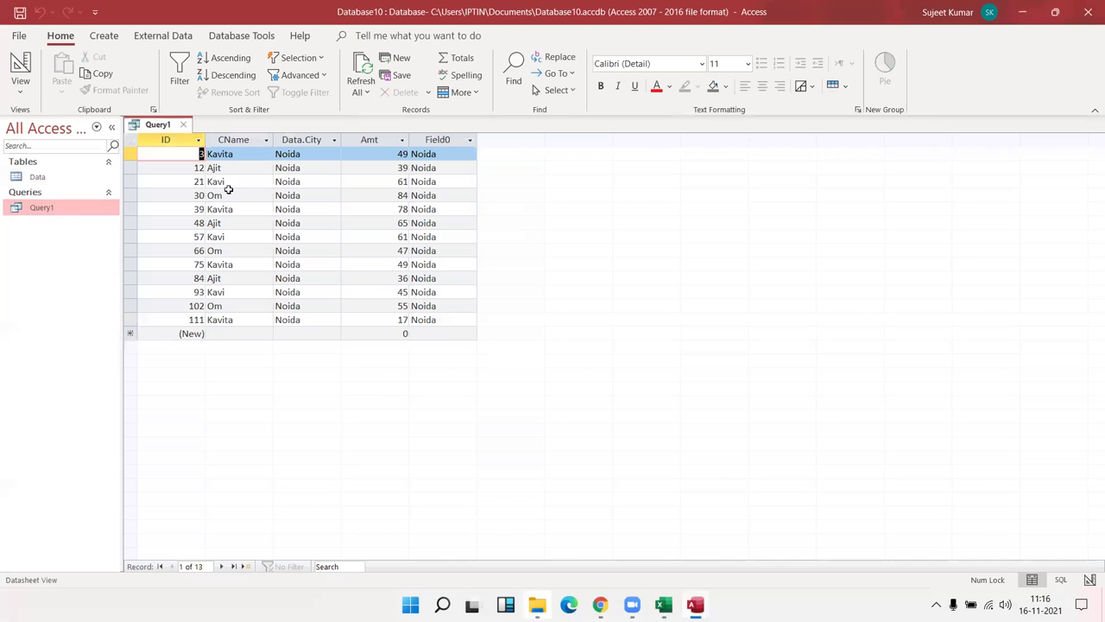
click(184, 125)
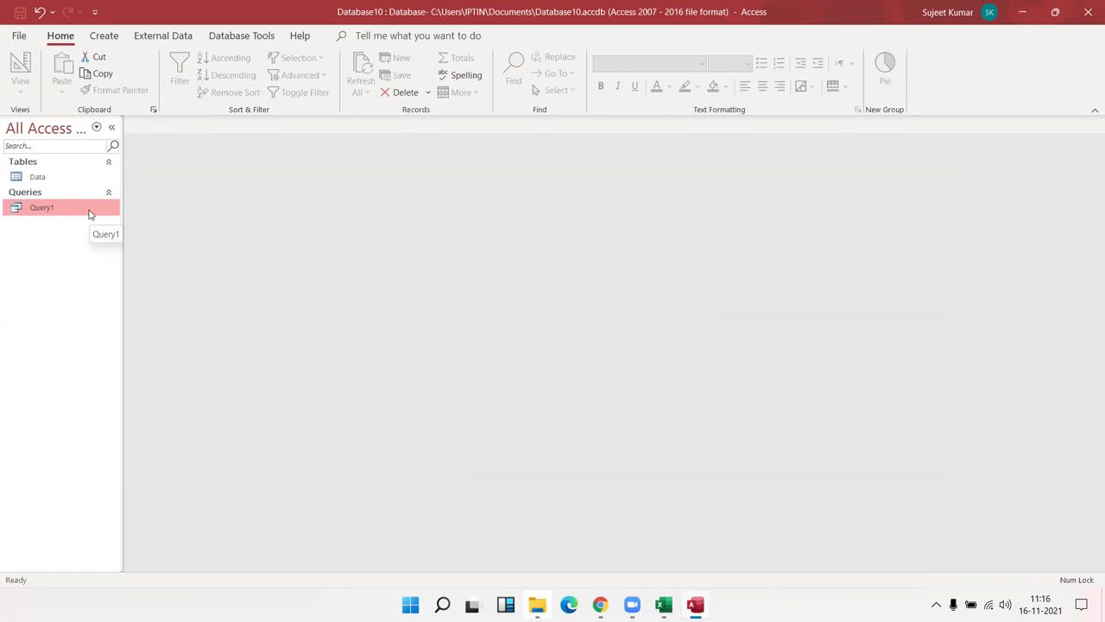
- Start a second design query with the Data table added
click(45, 178)
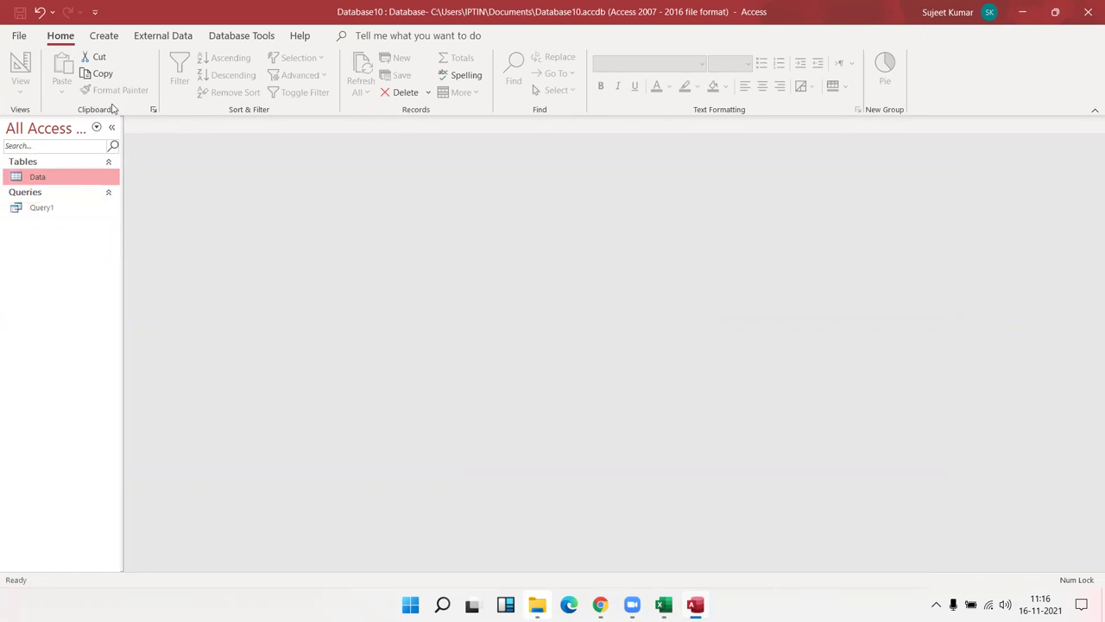
click(105, 38)
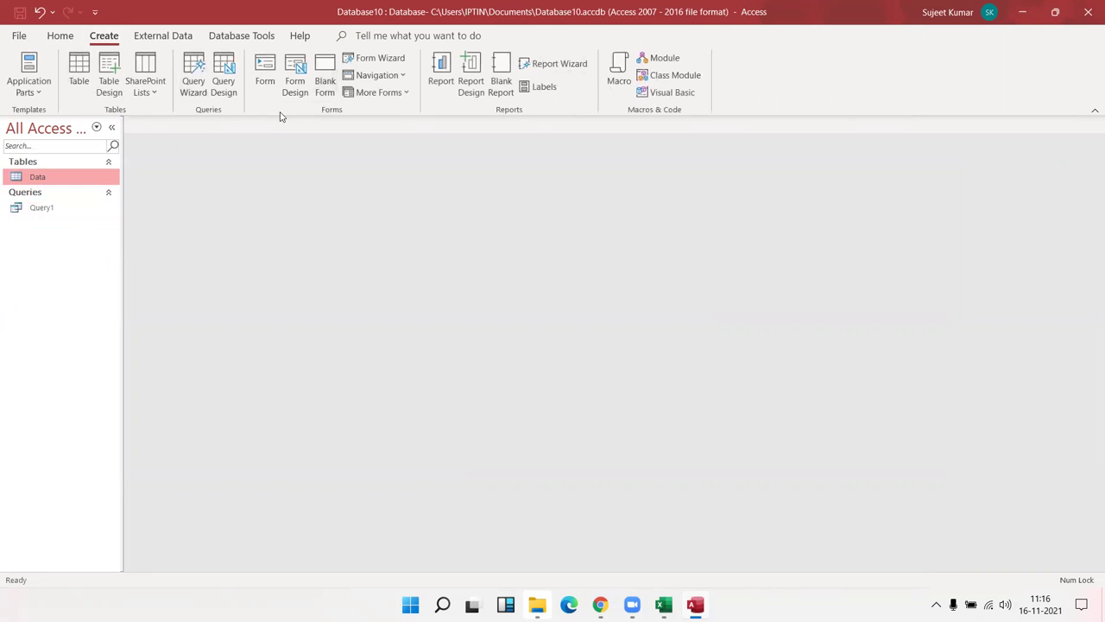
click(222, 87)
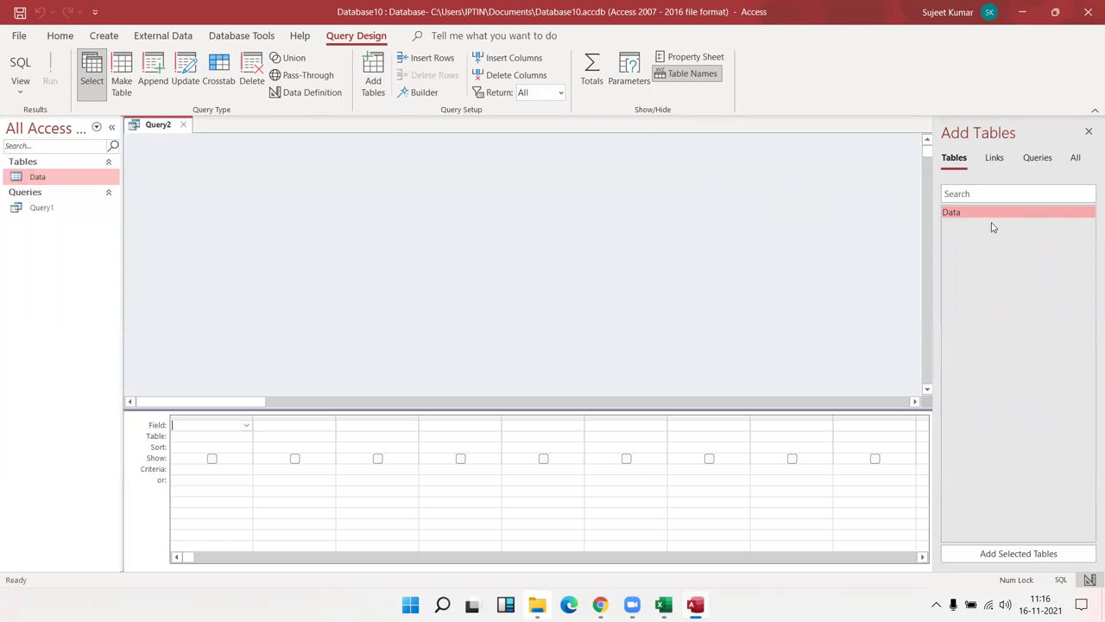
drag(997, 213, 544, 211)
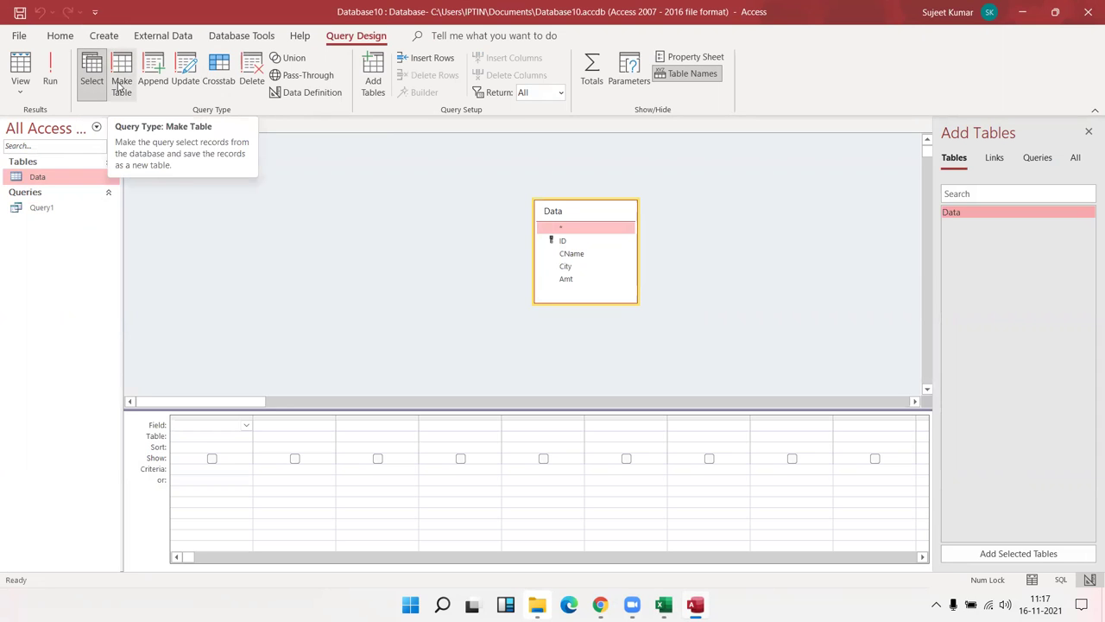
- Make it a make-table query that creates table DT in the current database
click(116, 87)
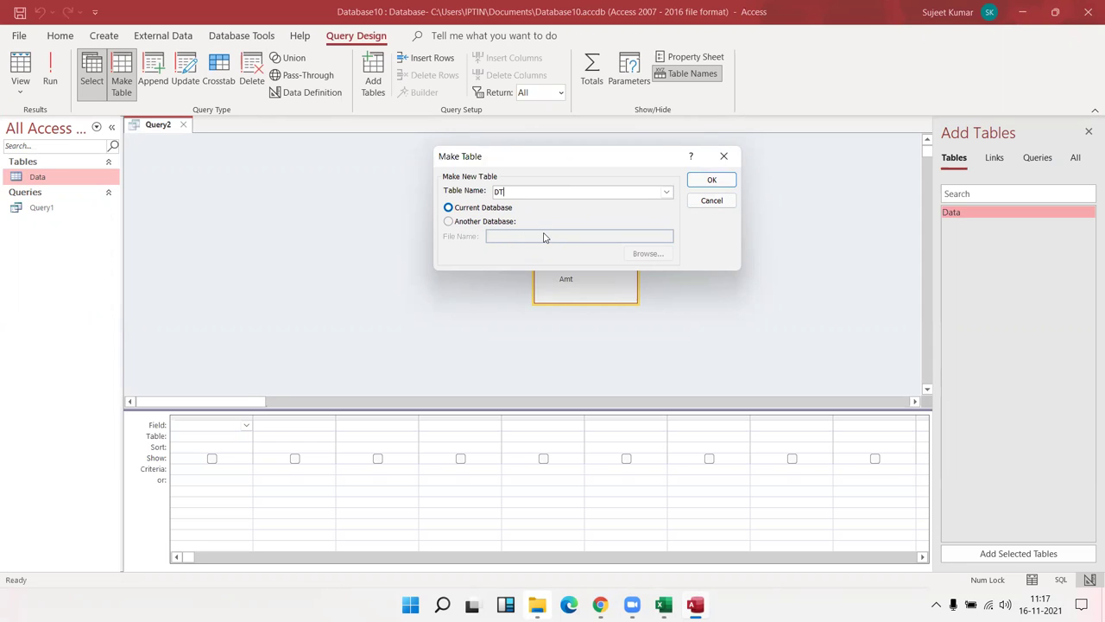
text(DT)
click(464, 225)
click(464, 226)
click(515, 239)
click(653, 254)
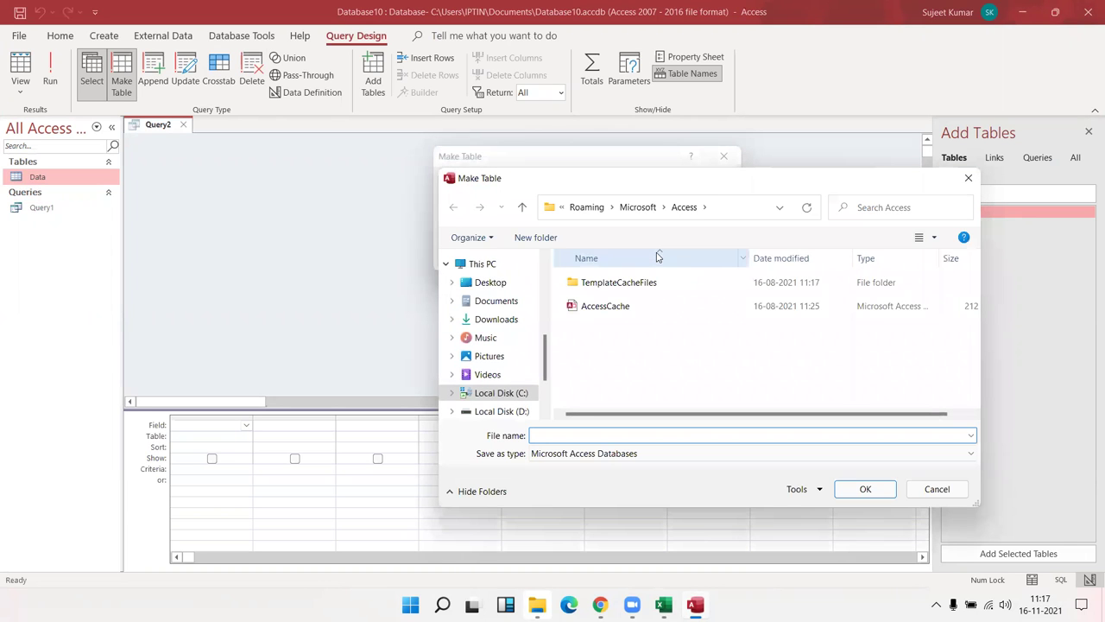
click(967, 178)
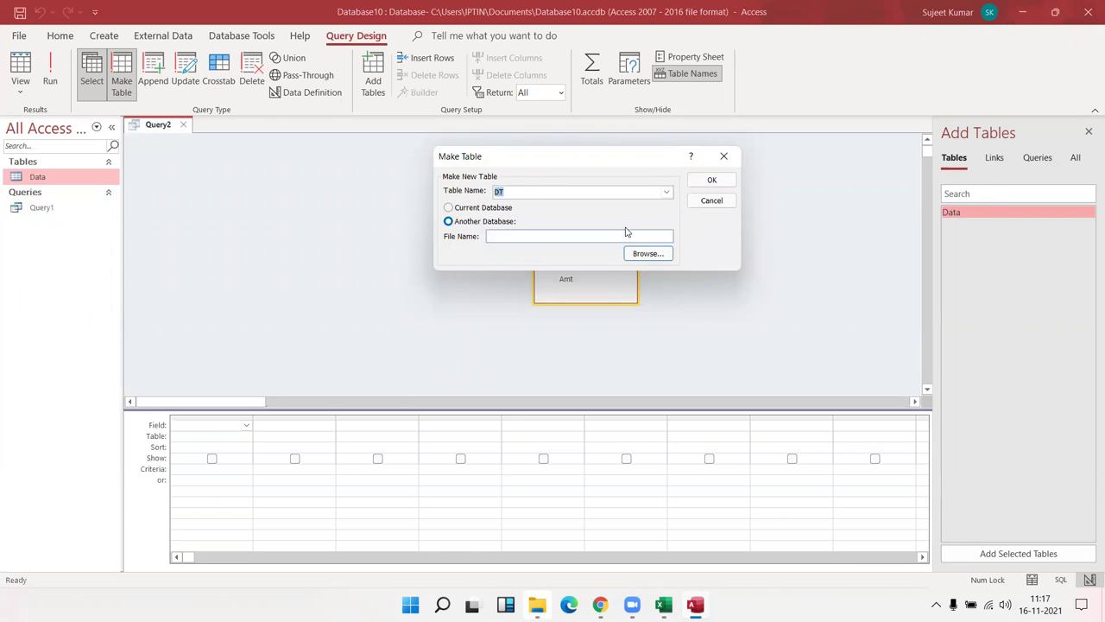
click(500, 209)
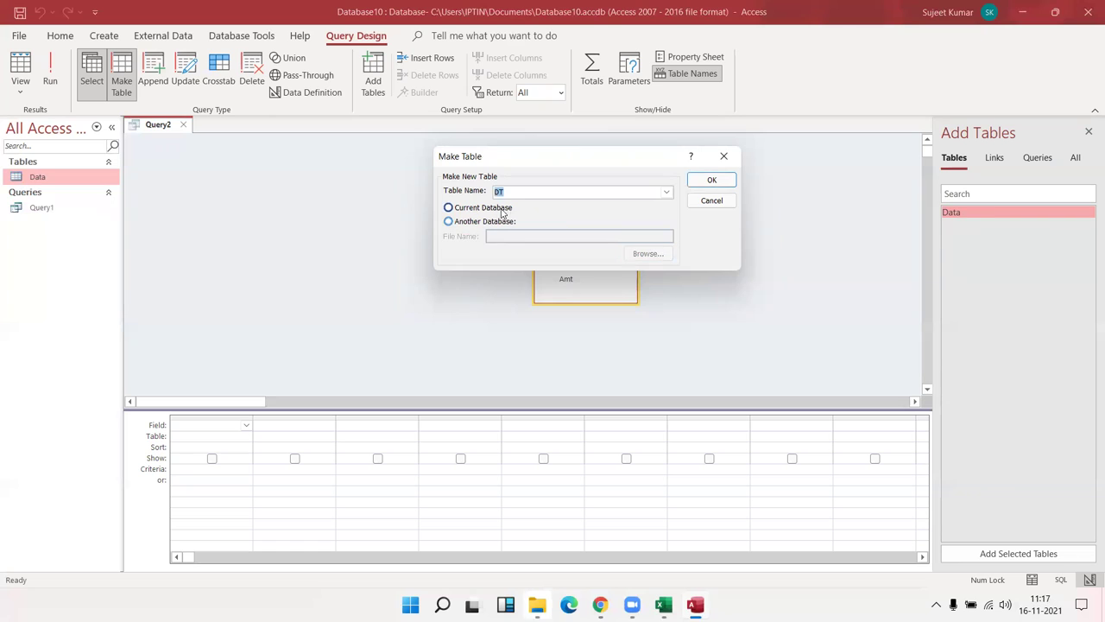
click(710, 181)
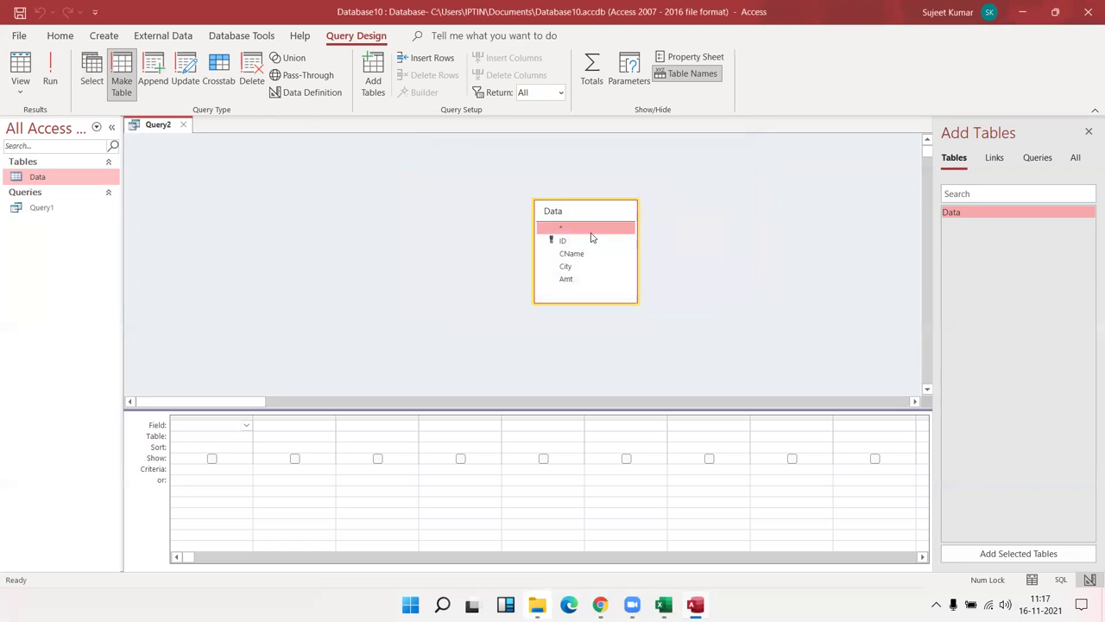
- Add all Data fields plus a hidden City column filtered to "Pune", then save the changes
drag(592, 229, 235, 425)
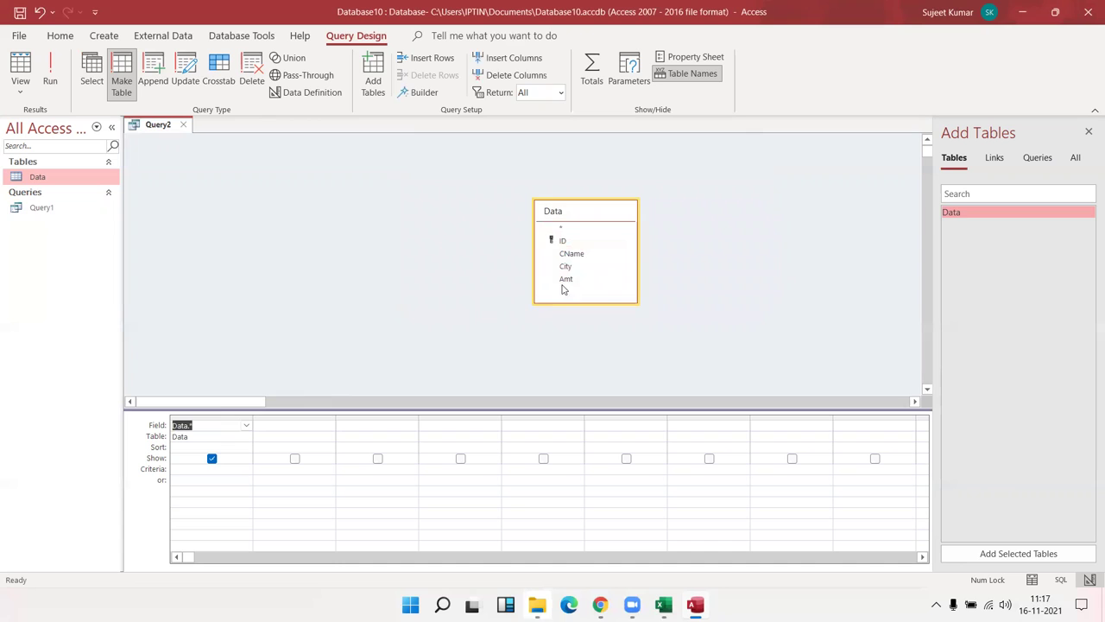
drag(565, 267, 292, 426)
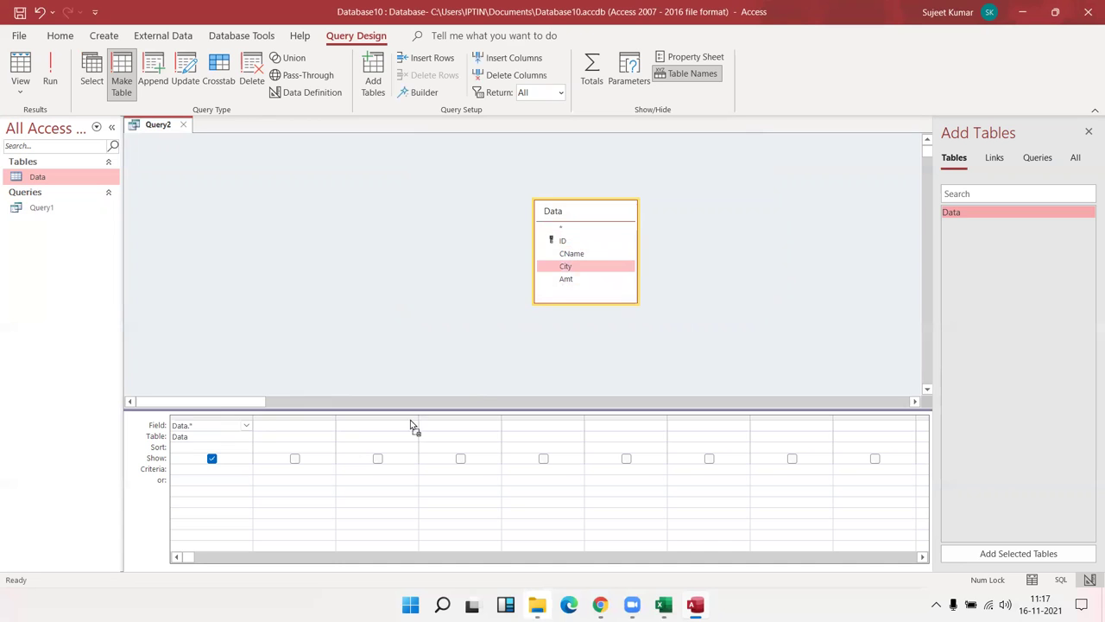
click(282, 478)
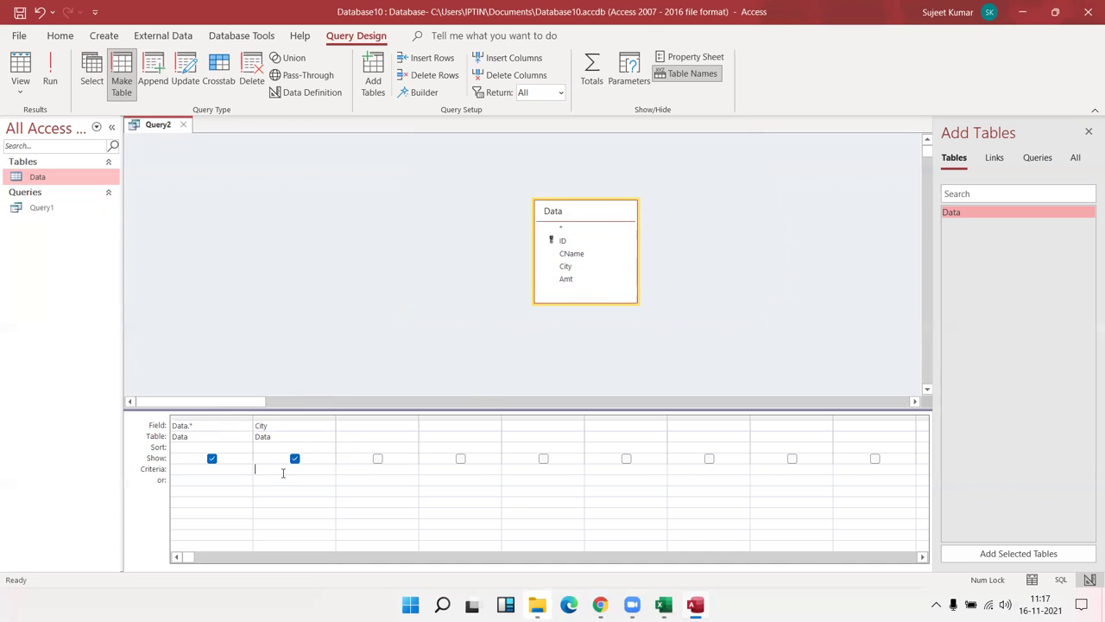
text(Pune)
click(298, 425)
click(294, 458)
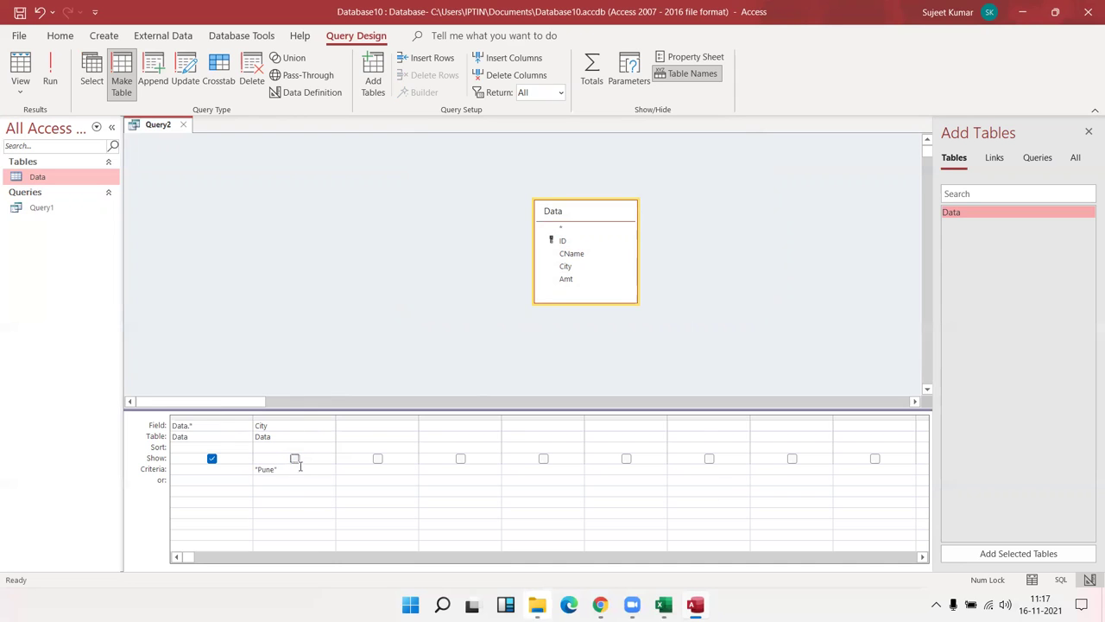
click(183, 125)
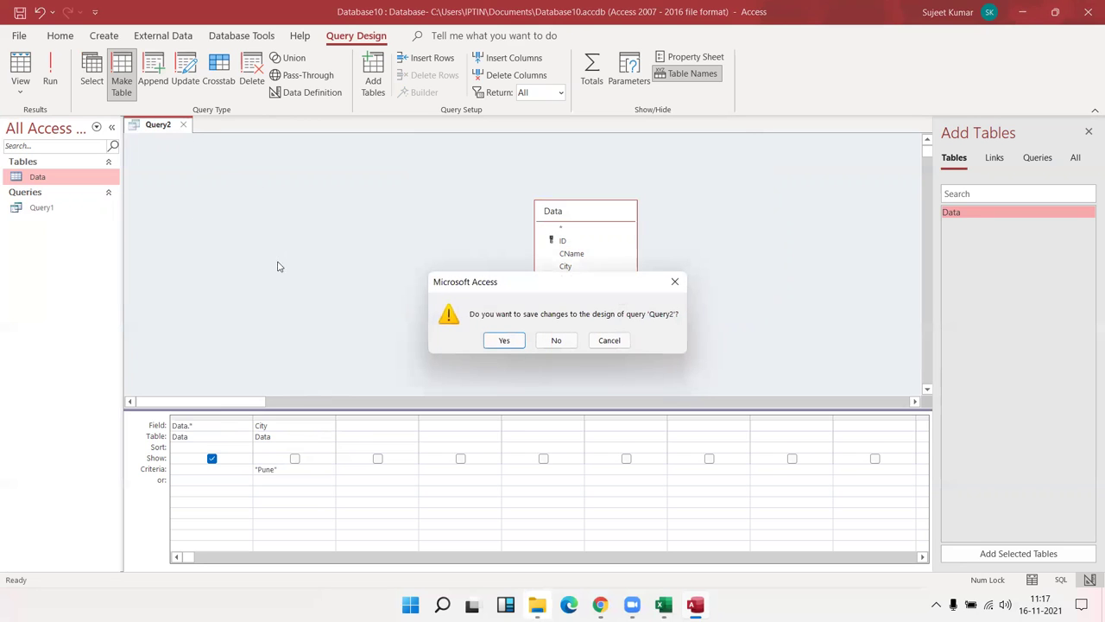
click(505, 340)
- Save the query as Query2 and run it, pasting 13 rows into the new DT table
click(550, 235)
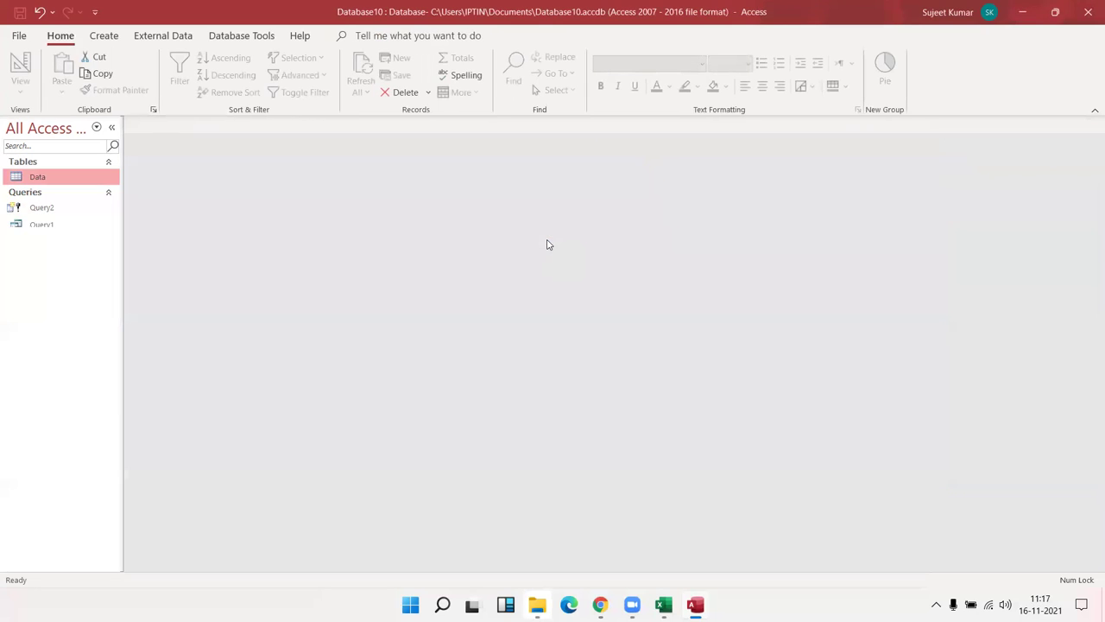
click(46, 215)
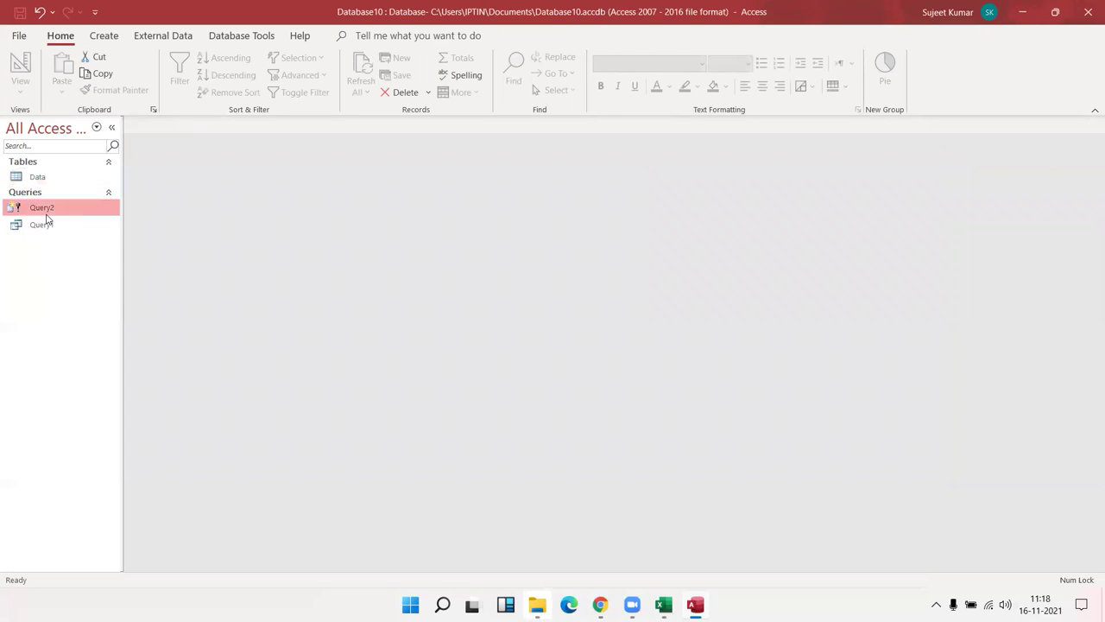
double_click(48, 214)
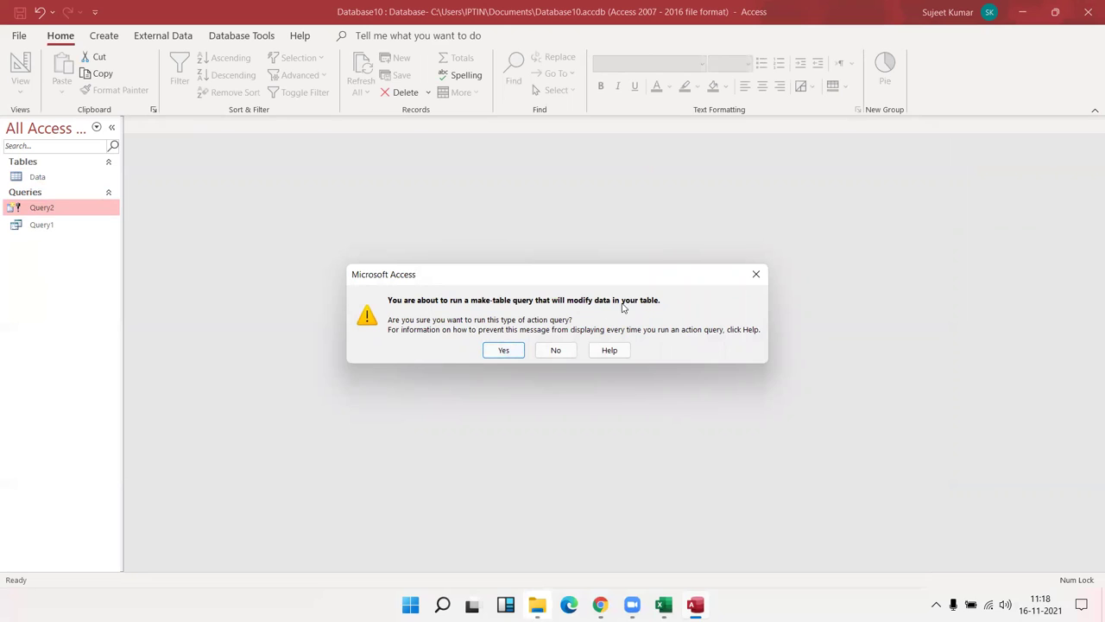
click(516, 351)
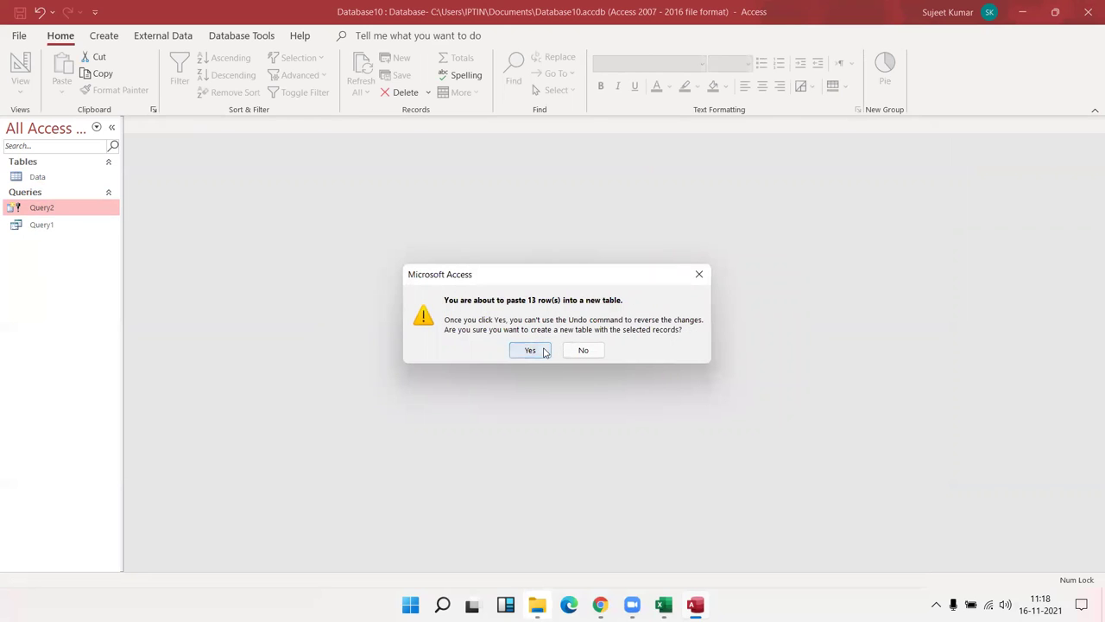
click(529, 350)
- Open the DT table to inspect its 13 Pune records, then close it
click(114, 195)
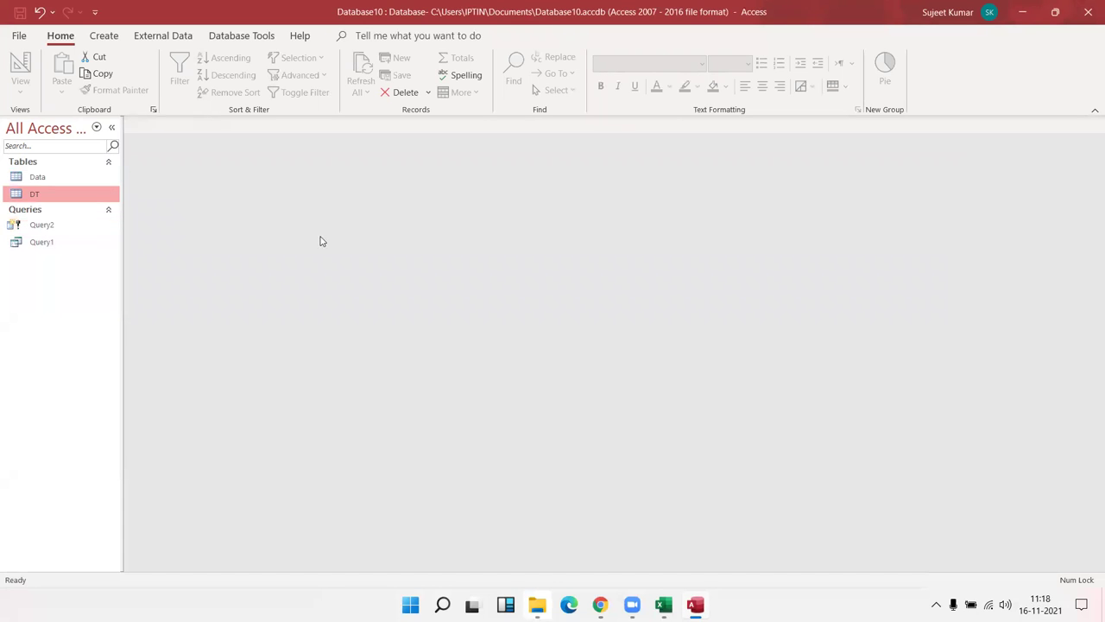
double_click(66, 200)
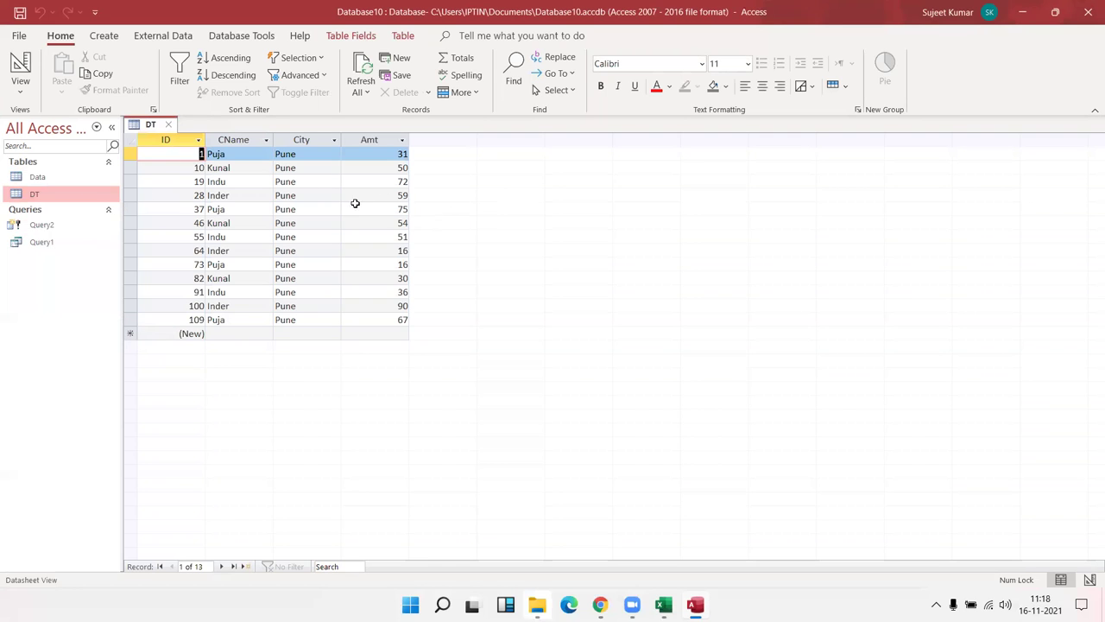
click(170, 126)
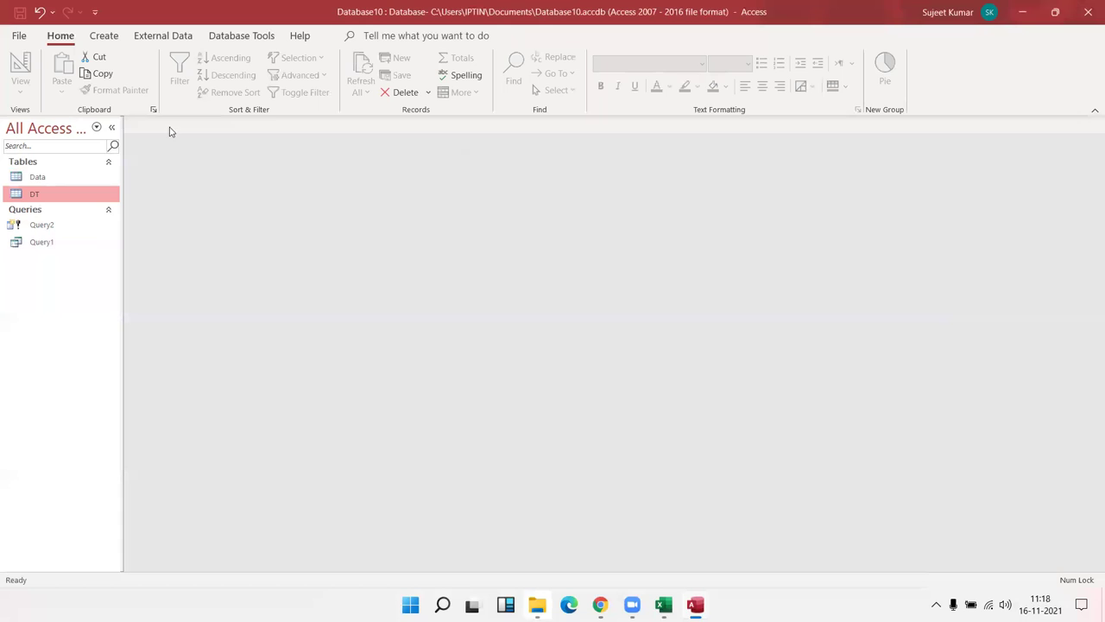
- Rerun Query2, replacing the existing DT, and inspect the rebuilt 13-row table
click(65, 229)
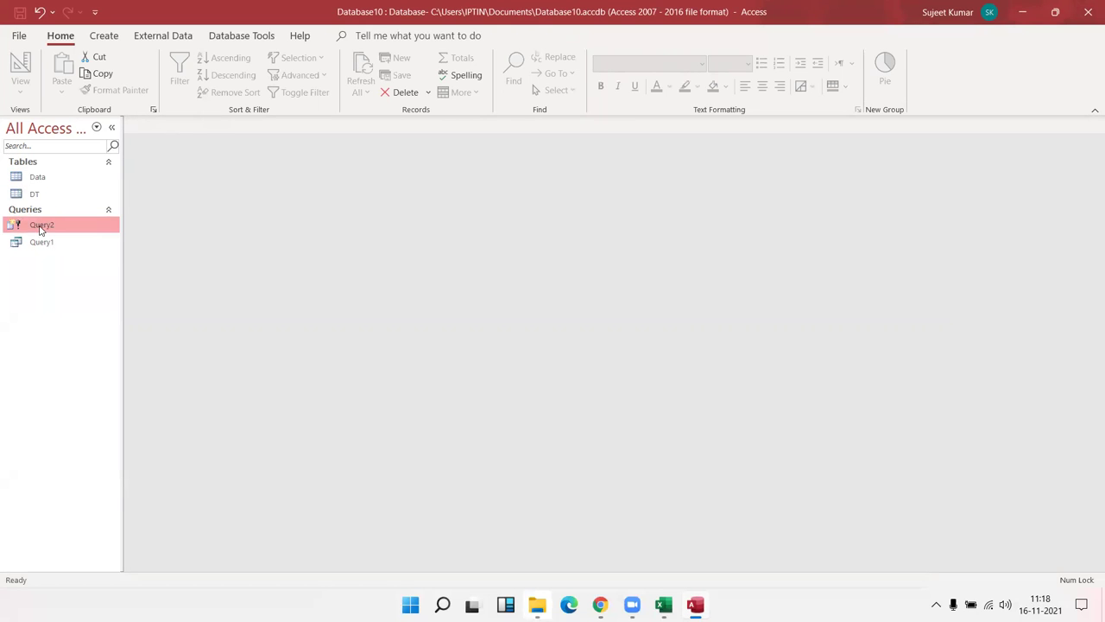
double_click(41, 227)
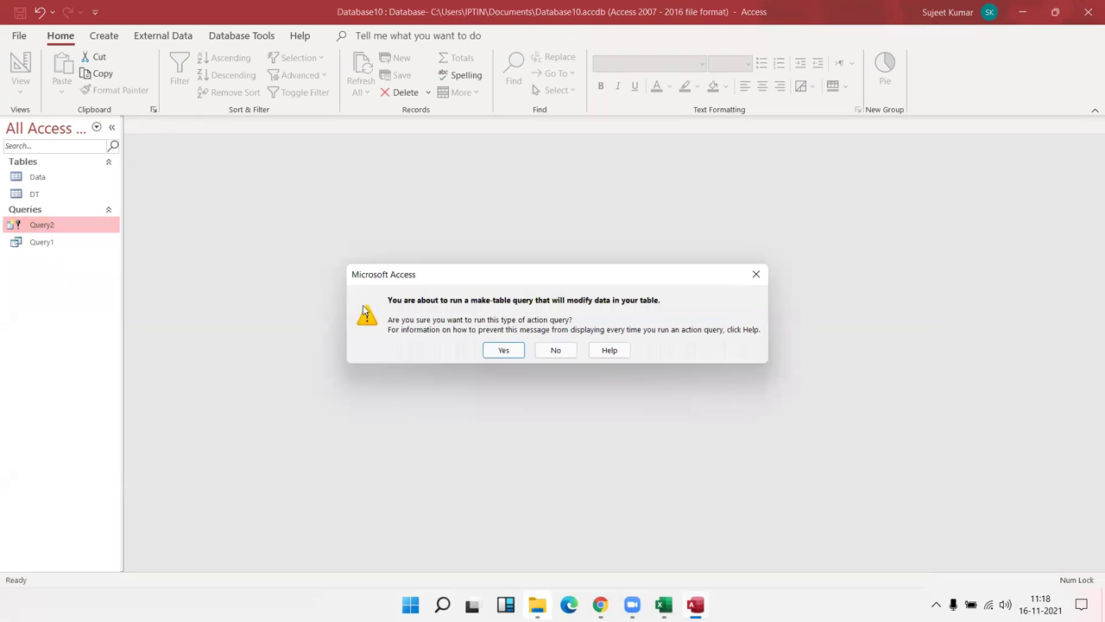
click(504, 349)
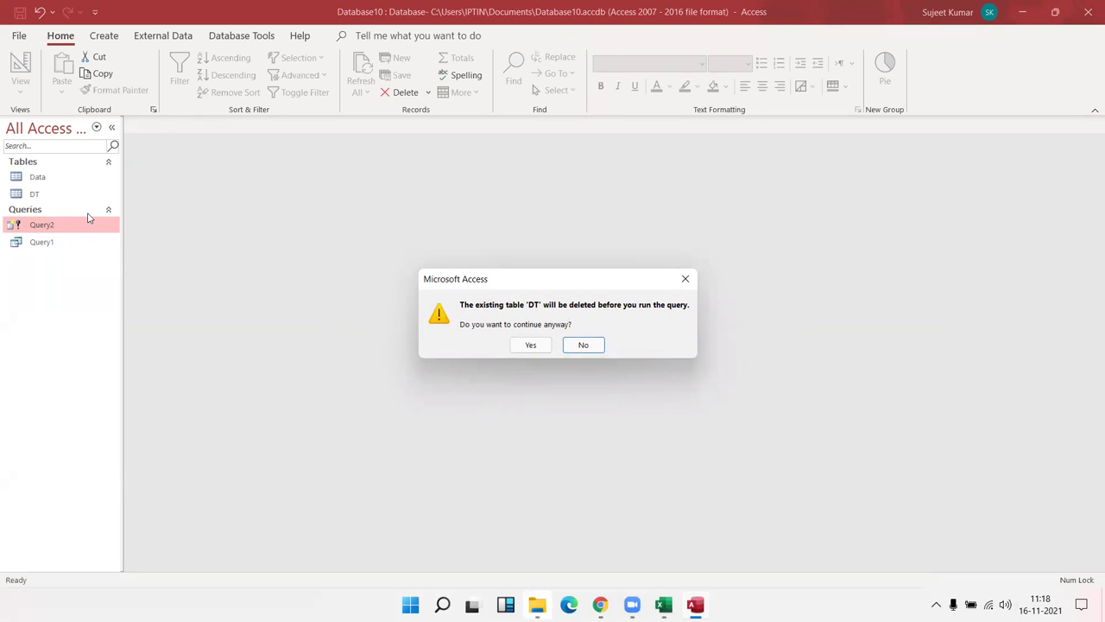
click(525, 351)
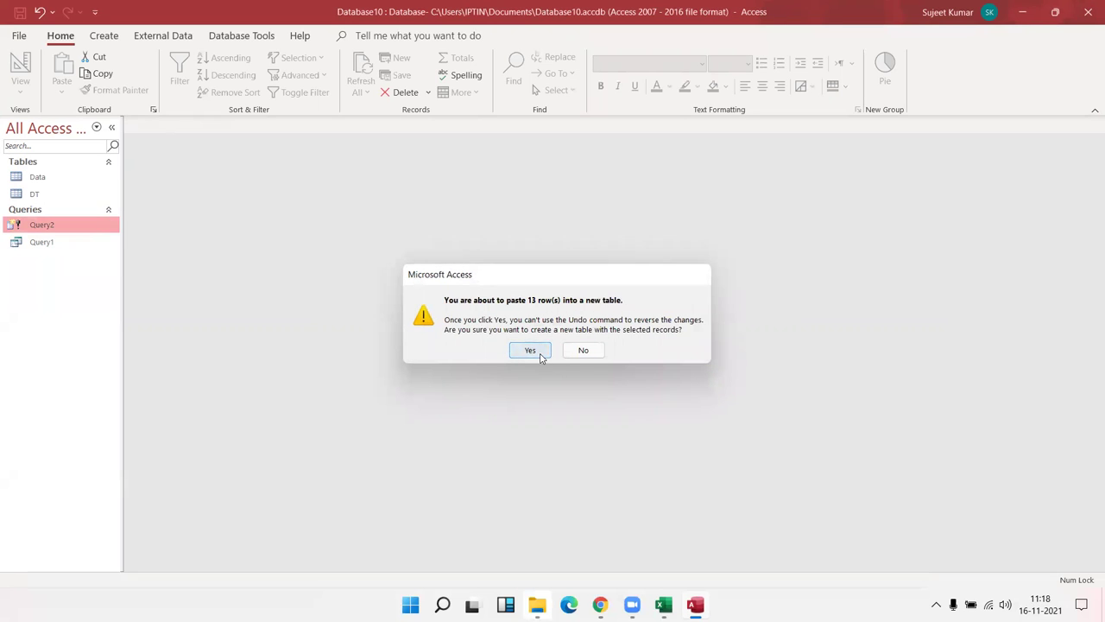
click(530, 349)
double_click(34, 194)
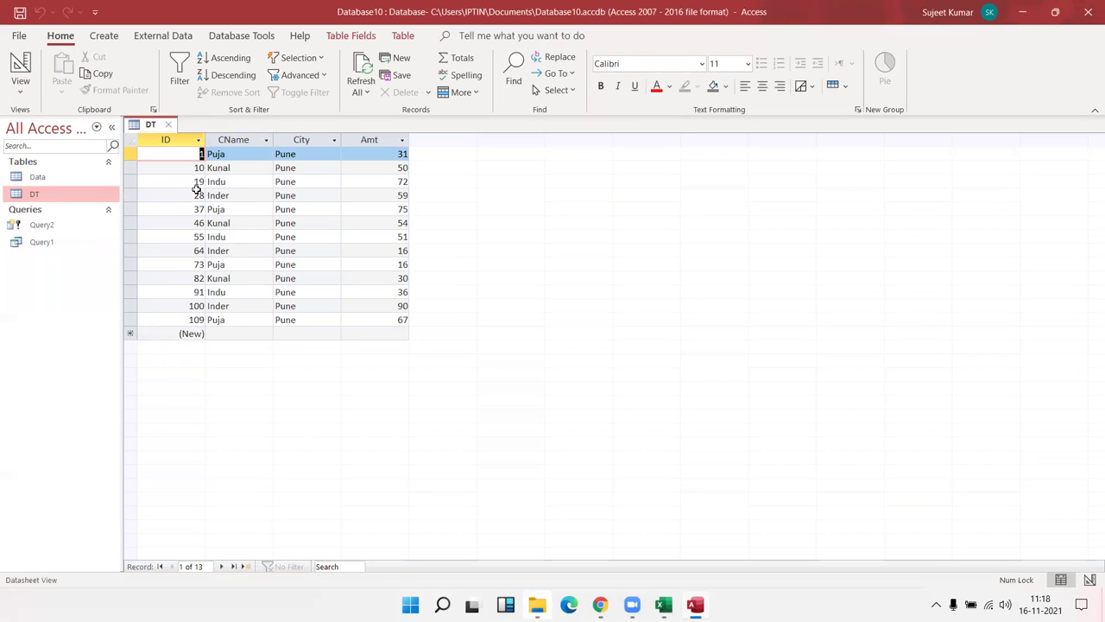
click(167, 128)
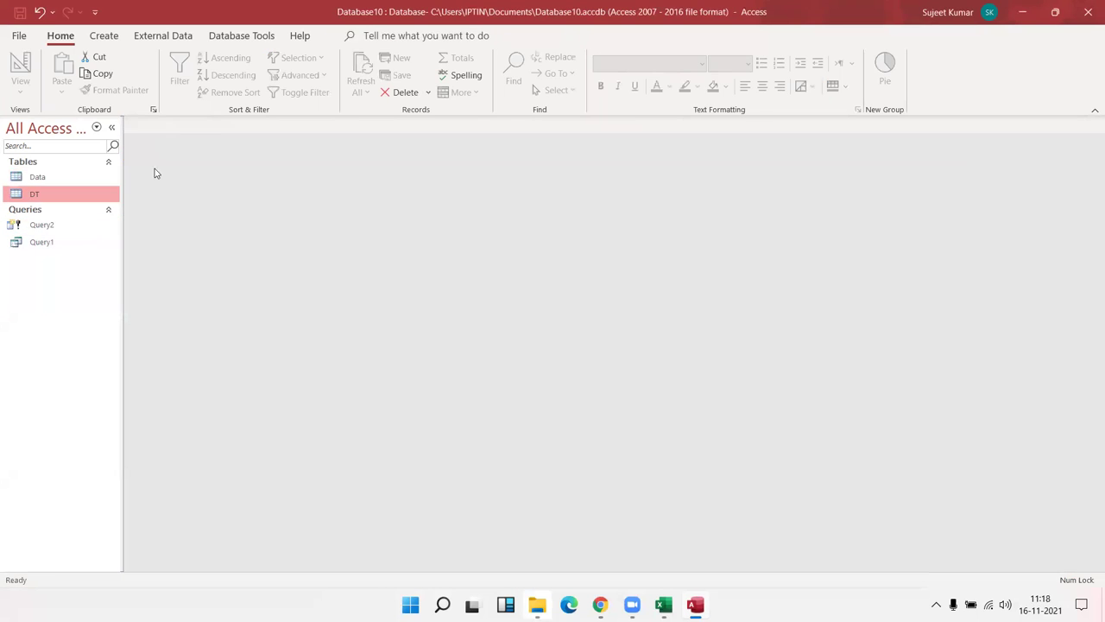
- Run Query2 again but refuse to delete DT, then confirm DT still holds 13 Pune rows
double_click(51, 225)
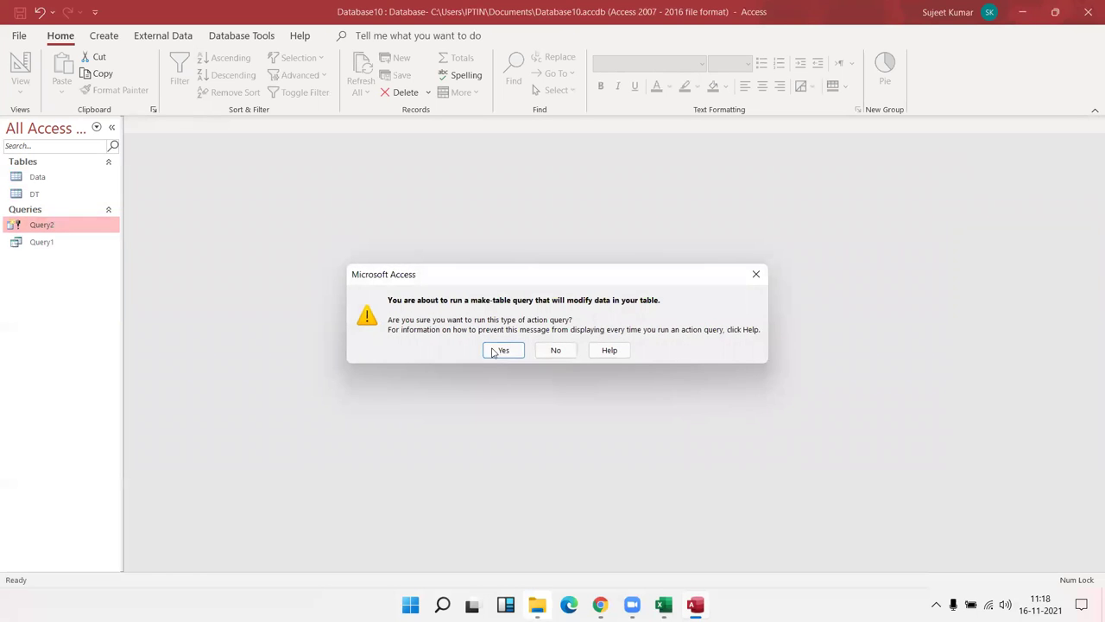
click(502, 351)
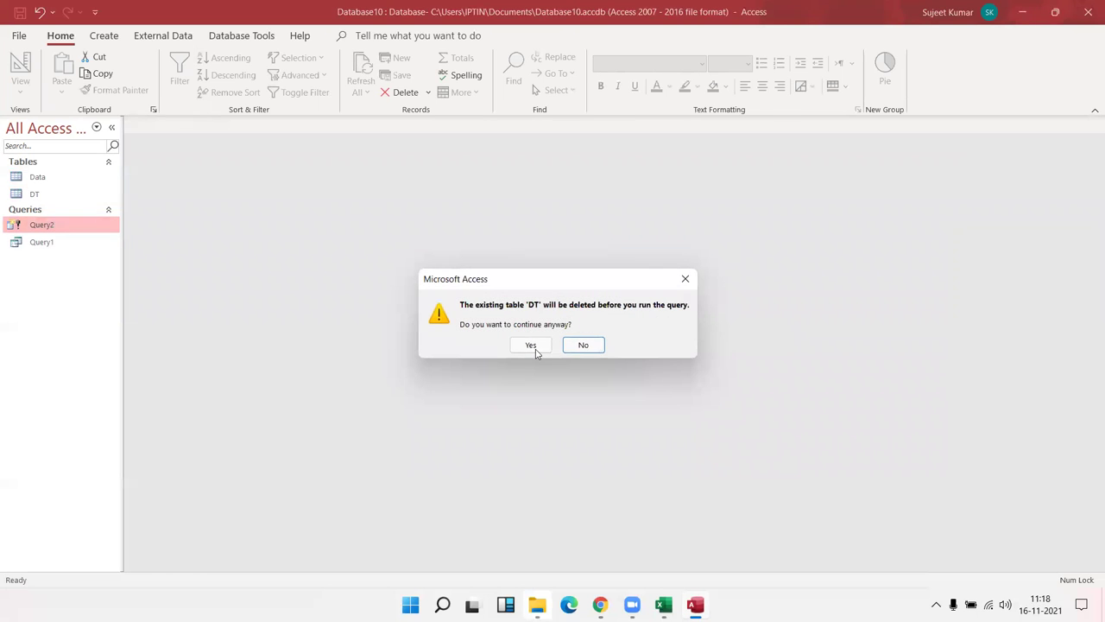
click(586, 349)
click(585, 347)
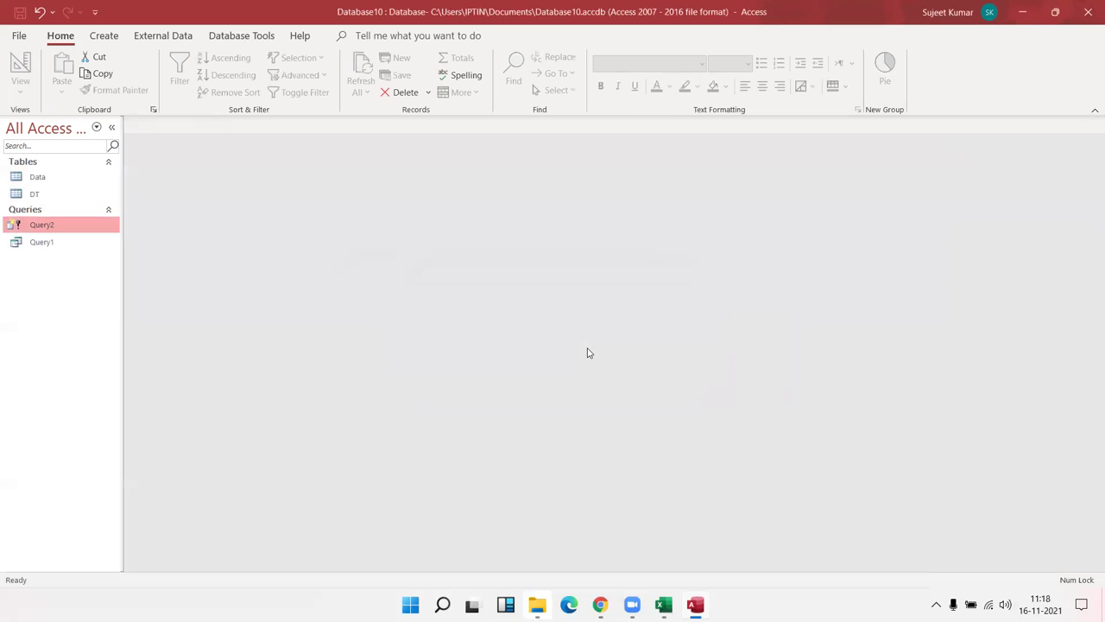
double_click(34, 196)
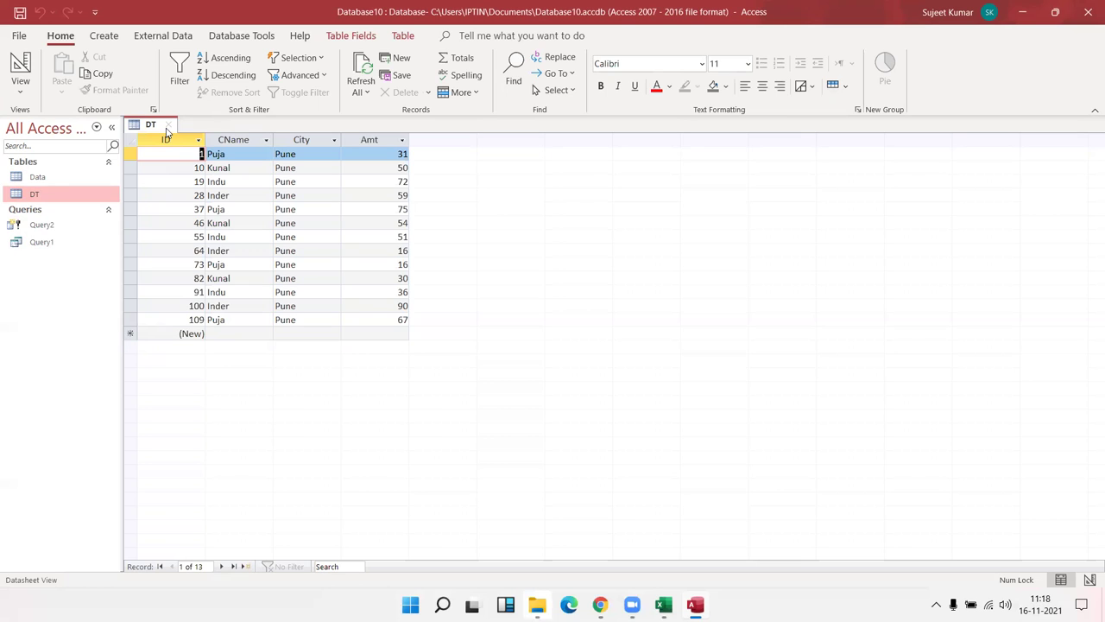
click(168, 127)
- Replace Query2's "Pune" City criterion with the [?] parameter prompt and save the design
right_click(77, 225)
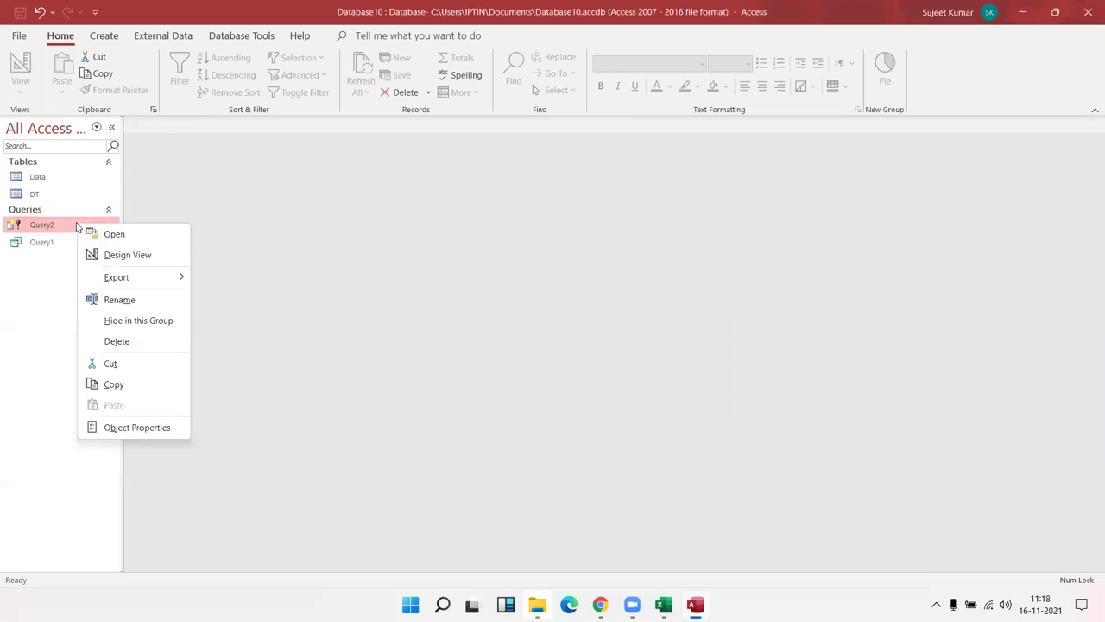
click(121, 255)
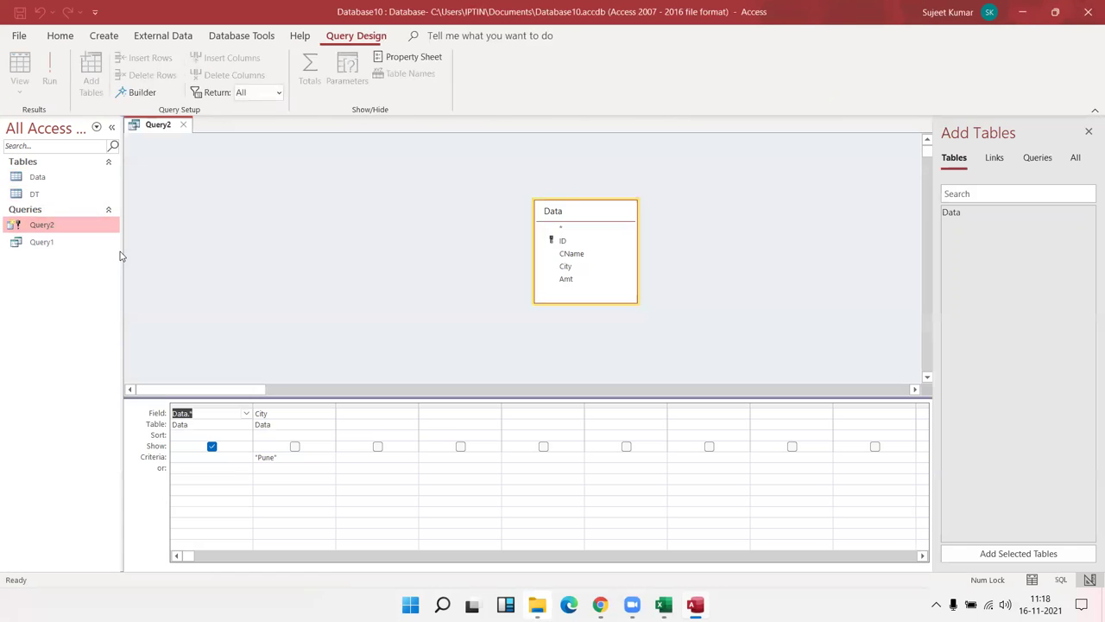
click(278, 459)
key(BackSpace)
key(BackSpace)
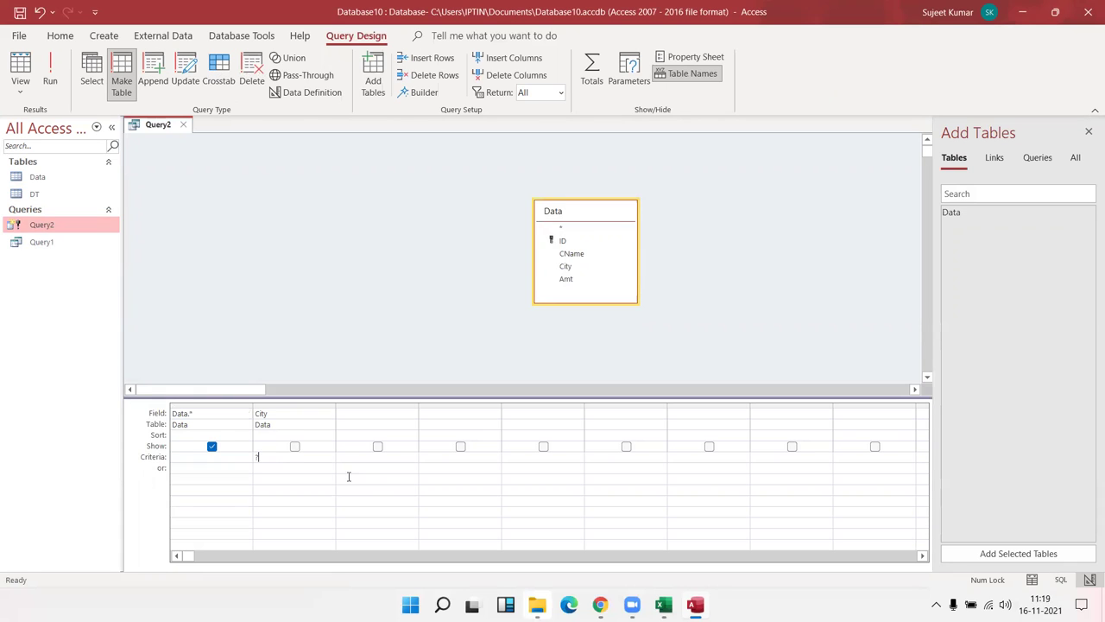
click(319, 432)
click(329, 435)
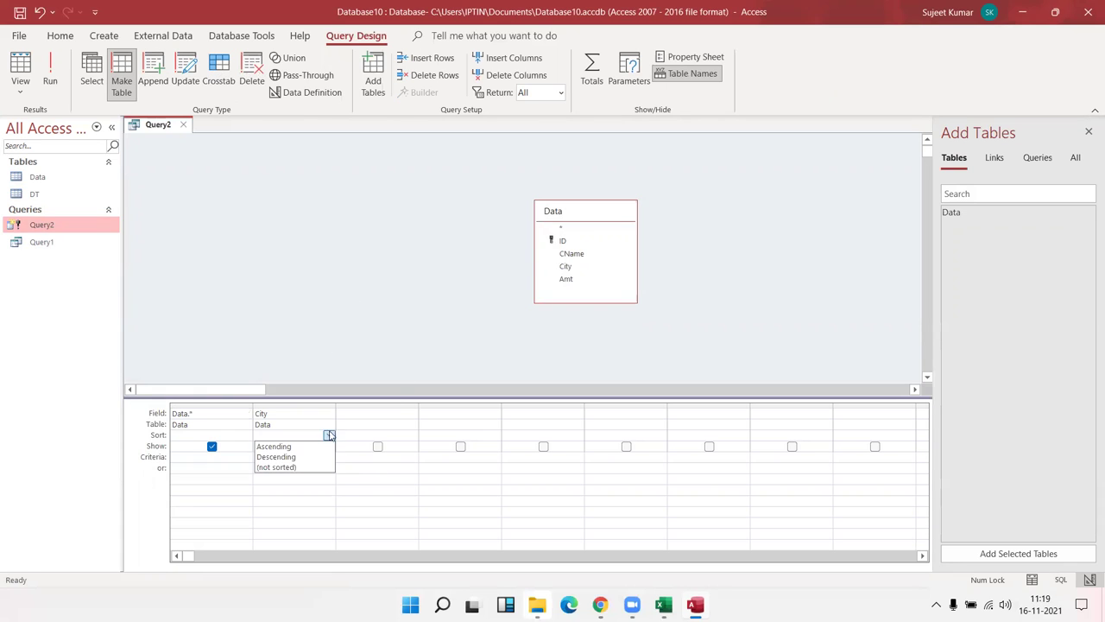
click(398, 416)
click(182, 125)
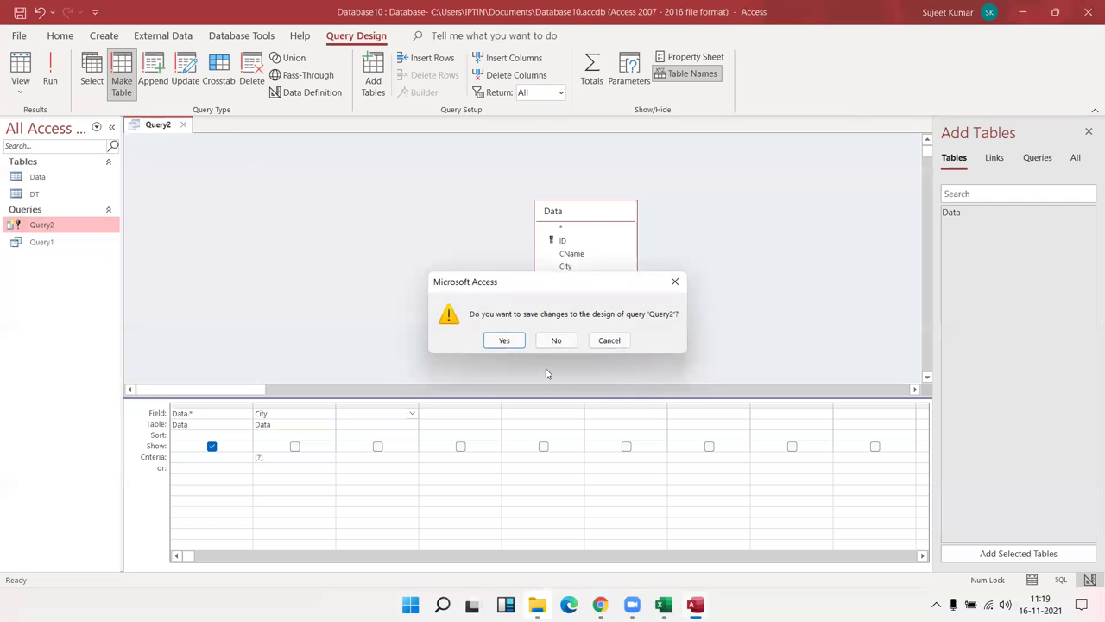
click(504, 340)
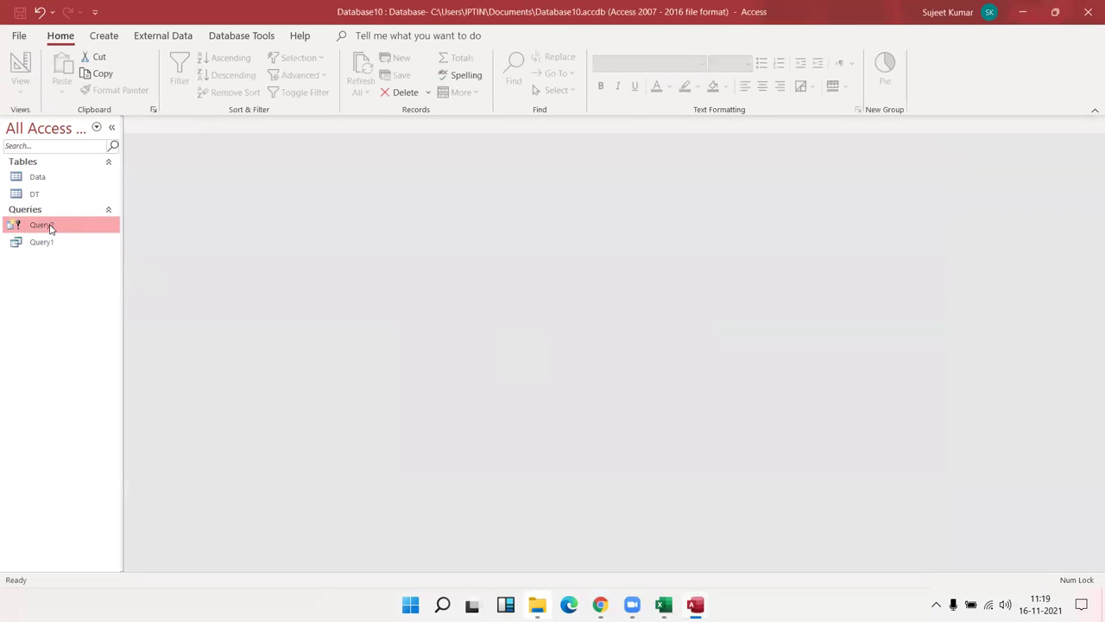
- Run Query2 with Noida as the city parameter, replacing DT with the new rows
double_click(49, 228)
click(510, 352)
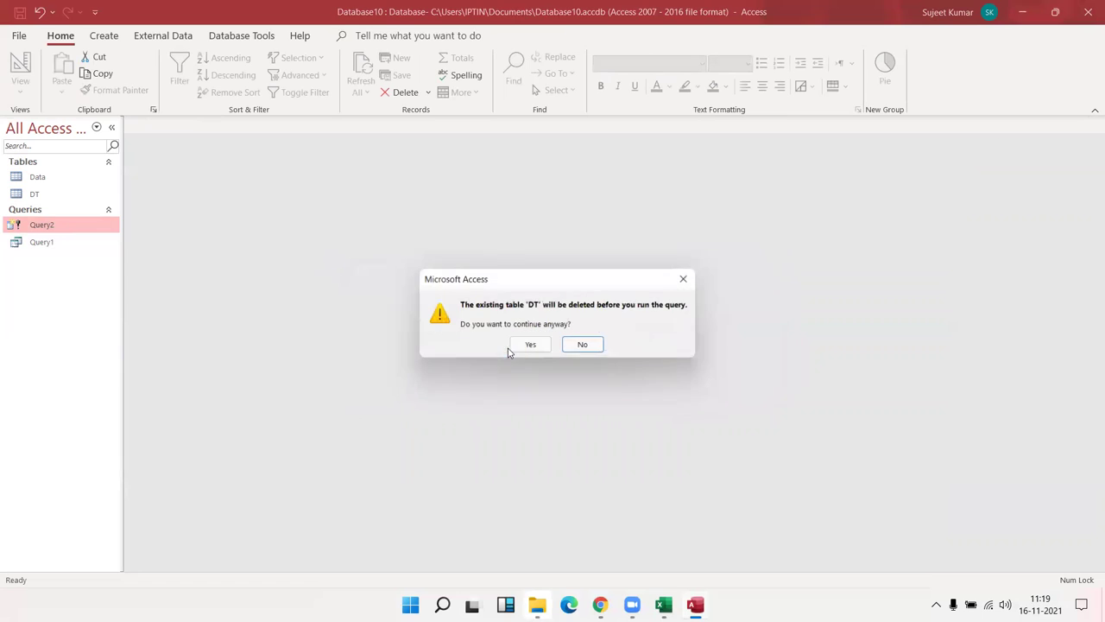
click(530, 346)
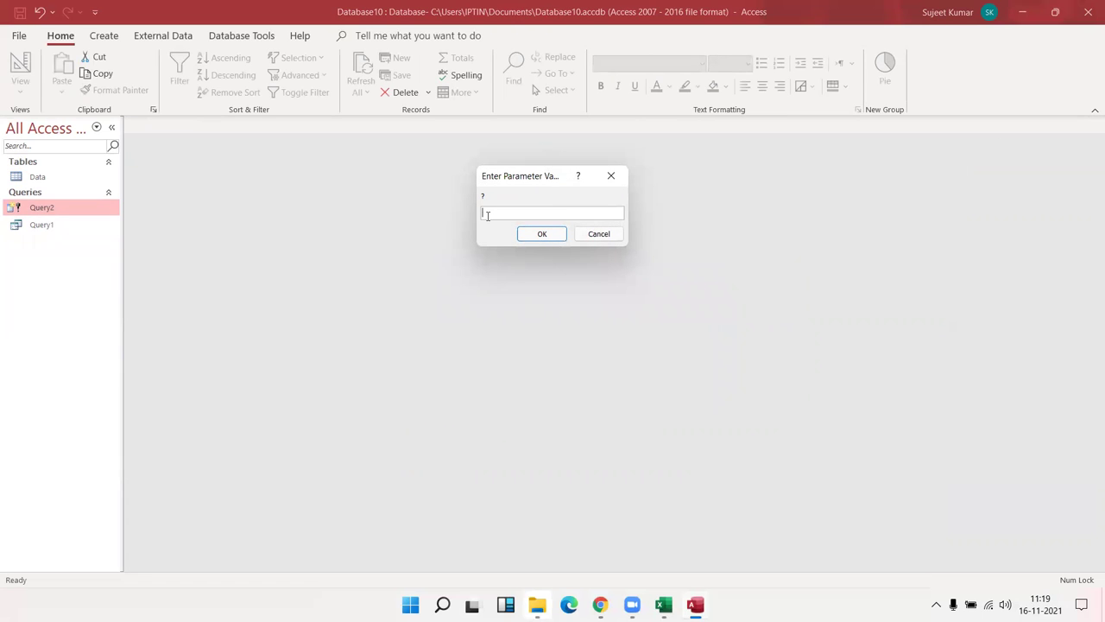
text(Noida)
click(542, 236)
click(544, 352)
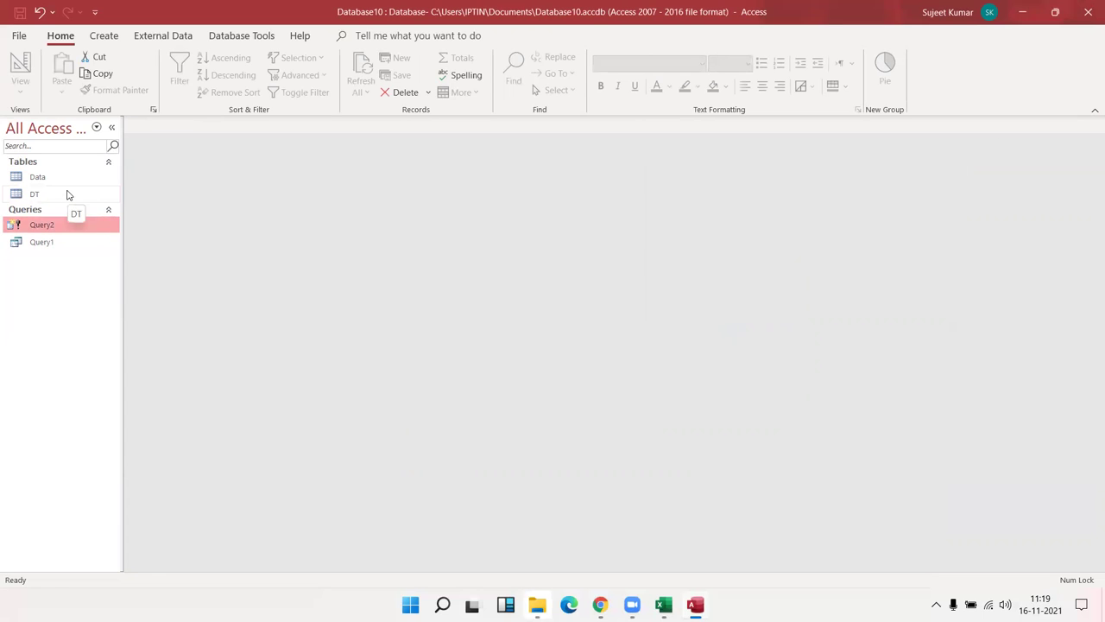
- Open DT and select all its 13 Noida records
click(68, 194)
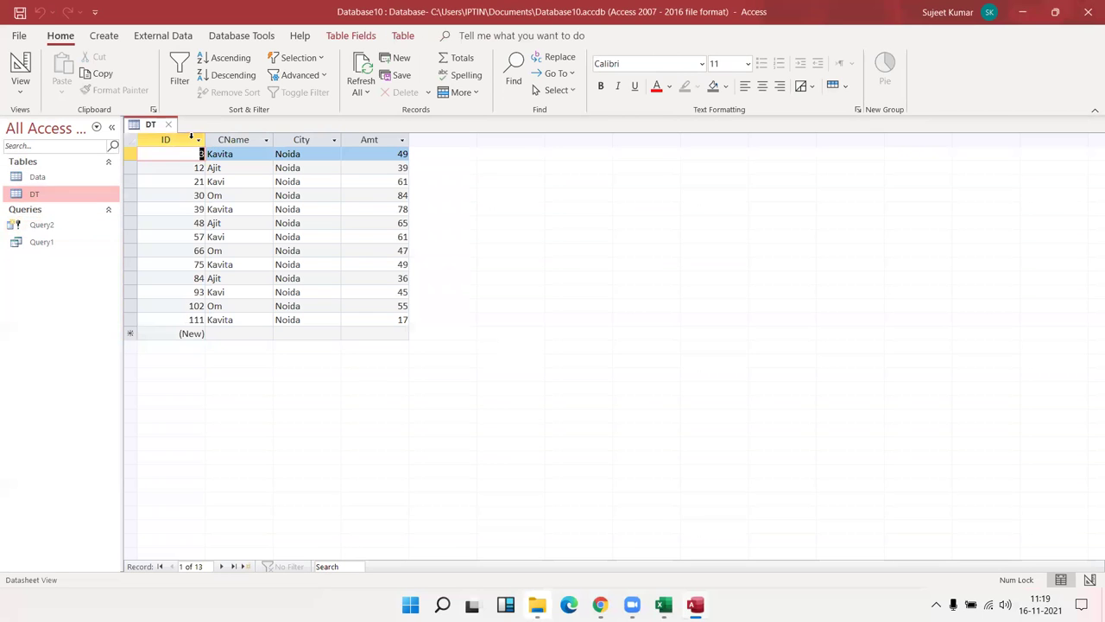
drag(193, 139, 443, 145)
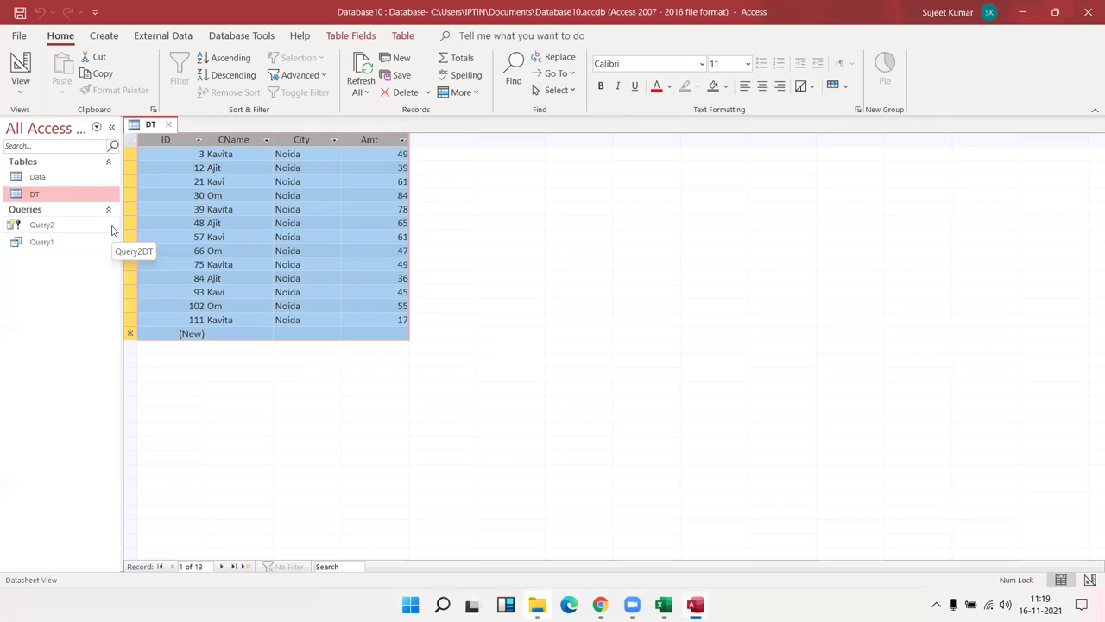
click(70, 226)
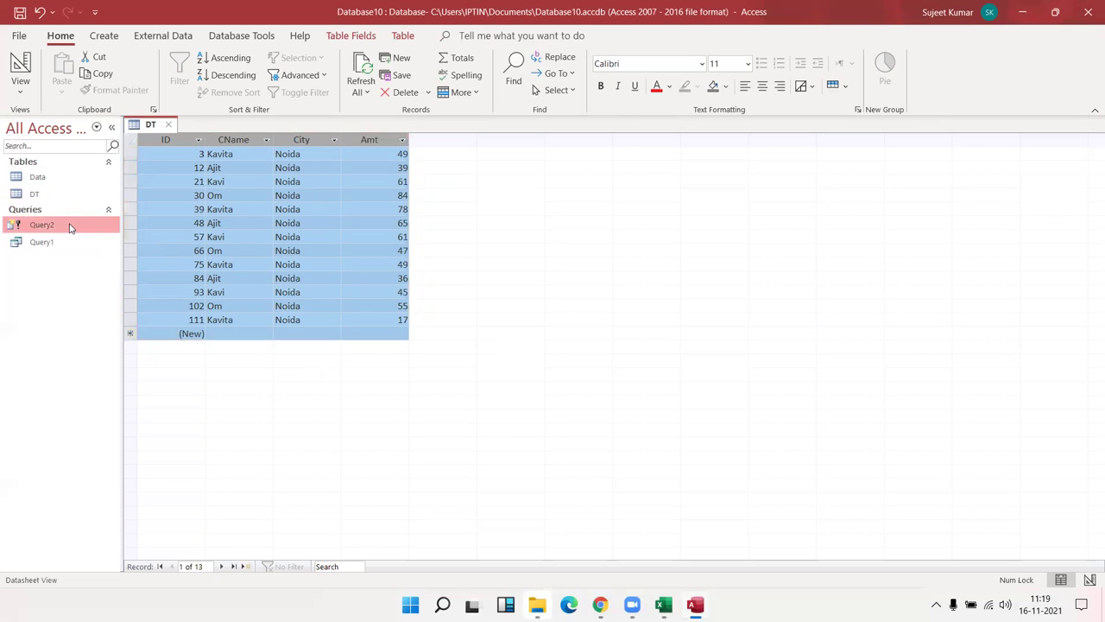
- In Query2's SQL view, change the INTO target table from DT to Noida and save
double_click(71, 226)
click(759, 272)
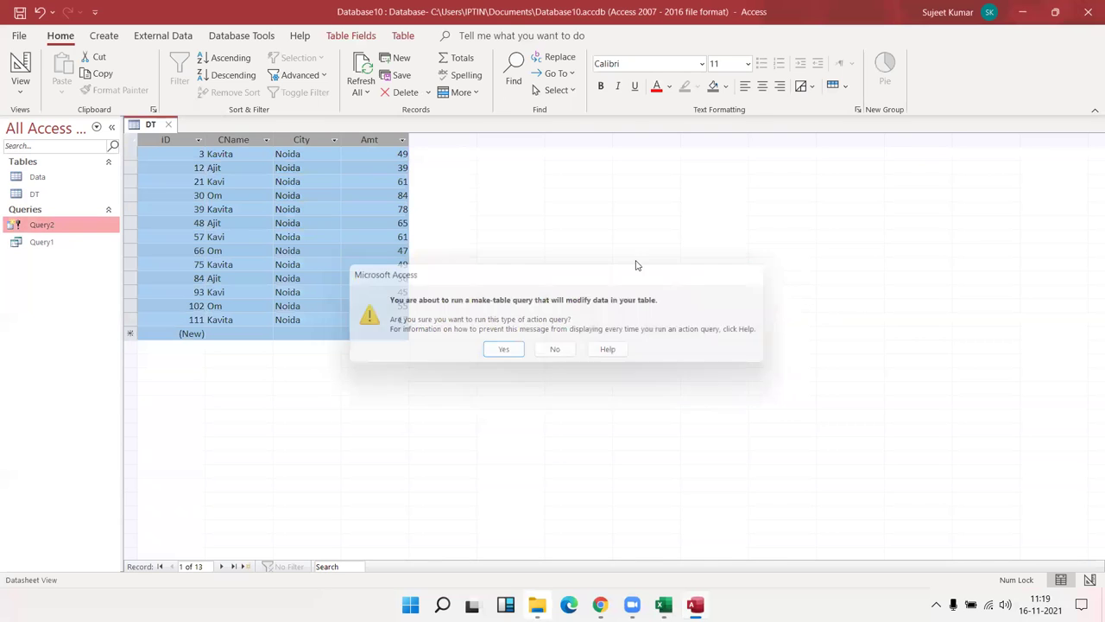
right_click(48, 227)
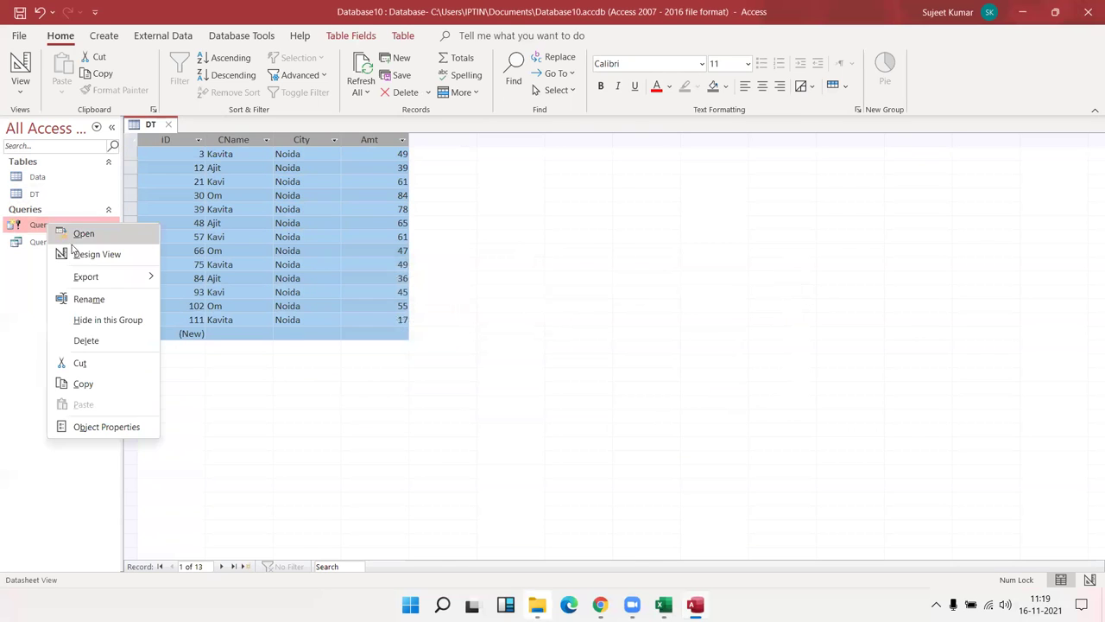
click(87, 253)
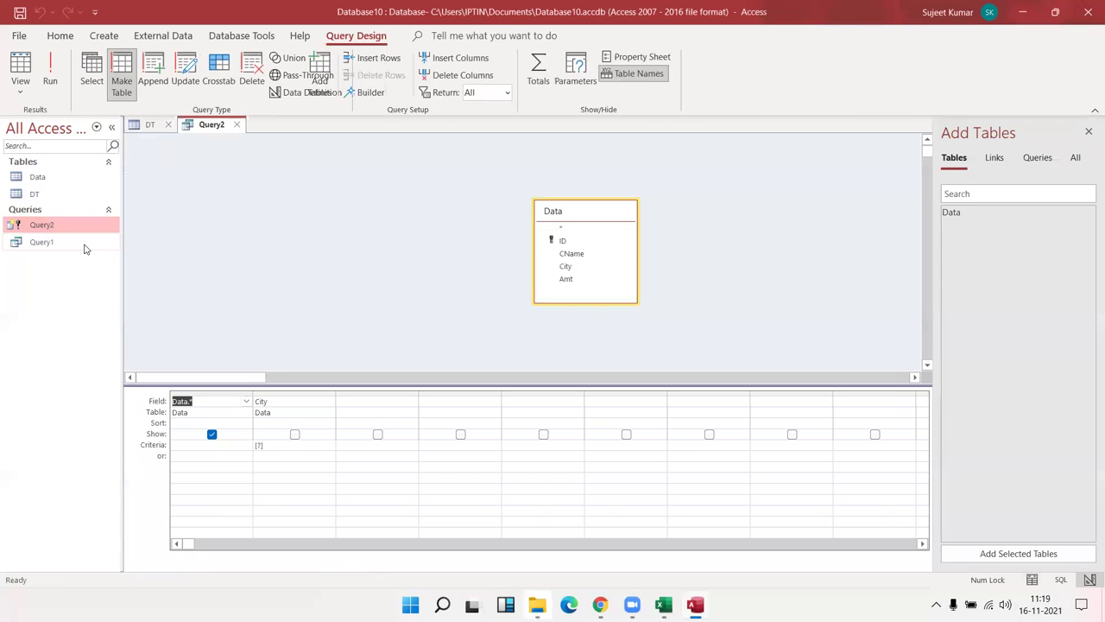
click(20, 86)
click(43, 156)
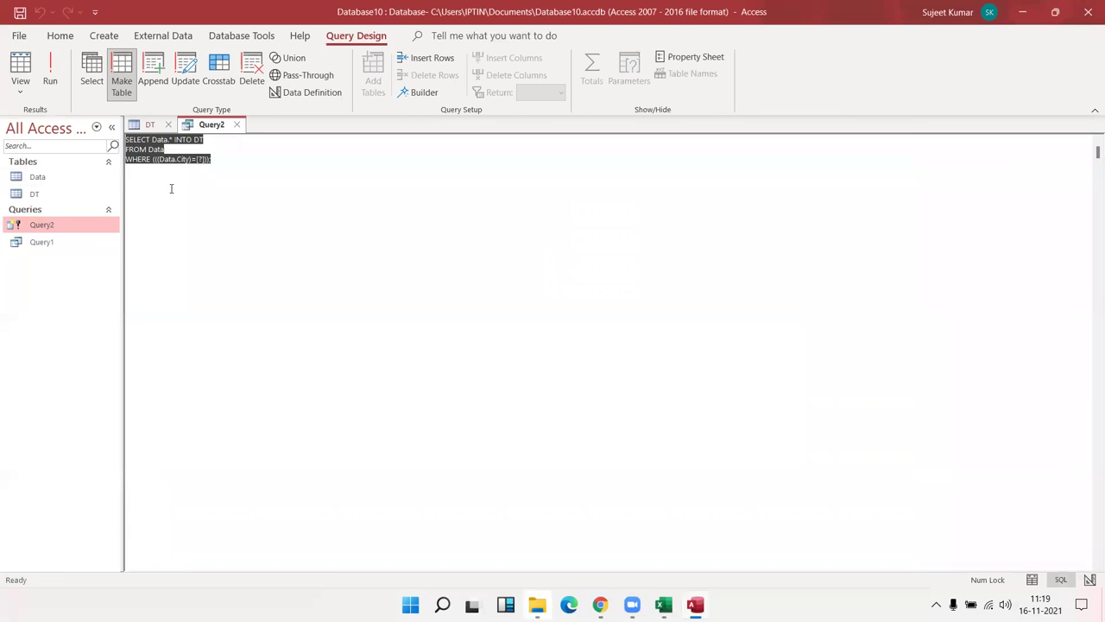
click(195, 169)
double_click(197, 139)
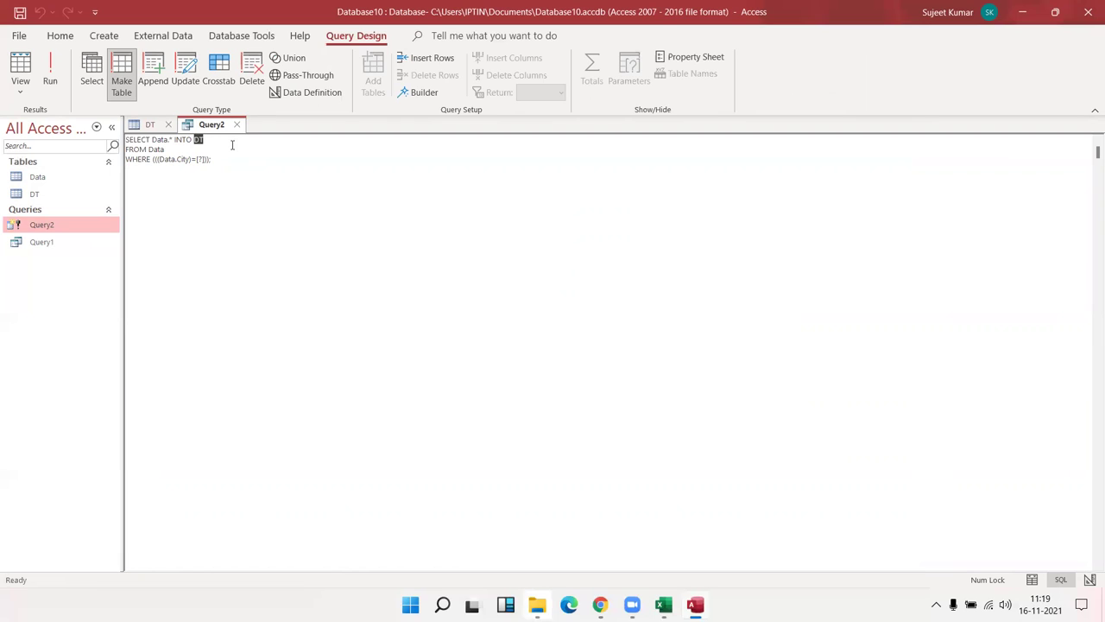
text(Noida)
click(236, 124)
click(504, 340)
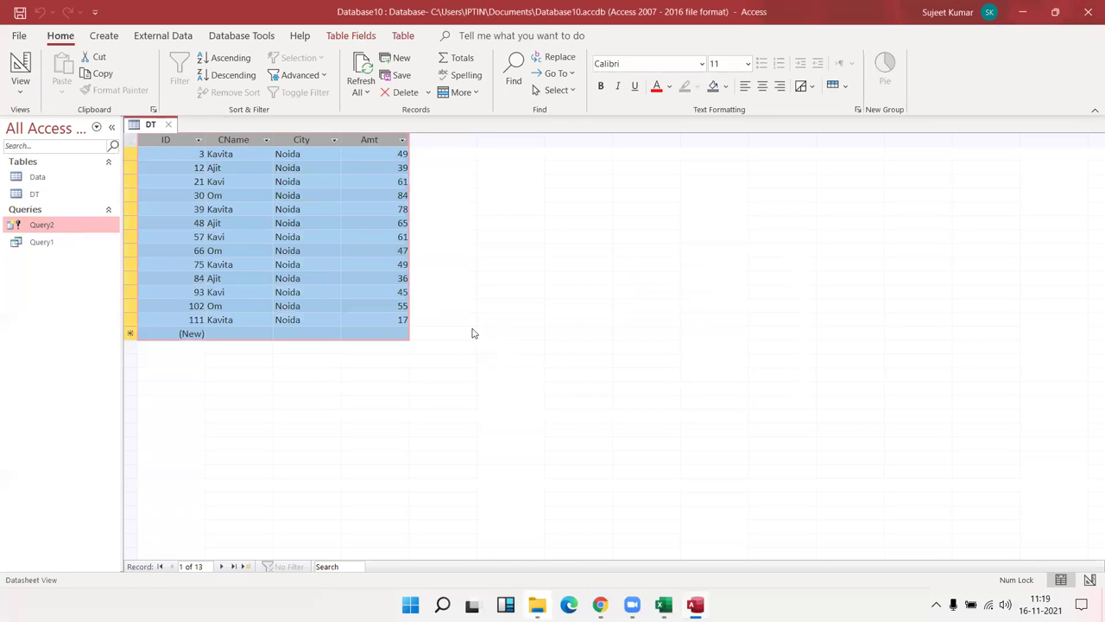
- Run Query2 with the city parameter to create the 13-row Noida table, then close DT
click(47, 226)
double_click(47, 227)
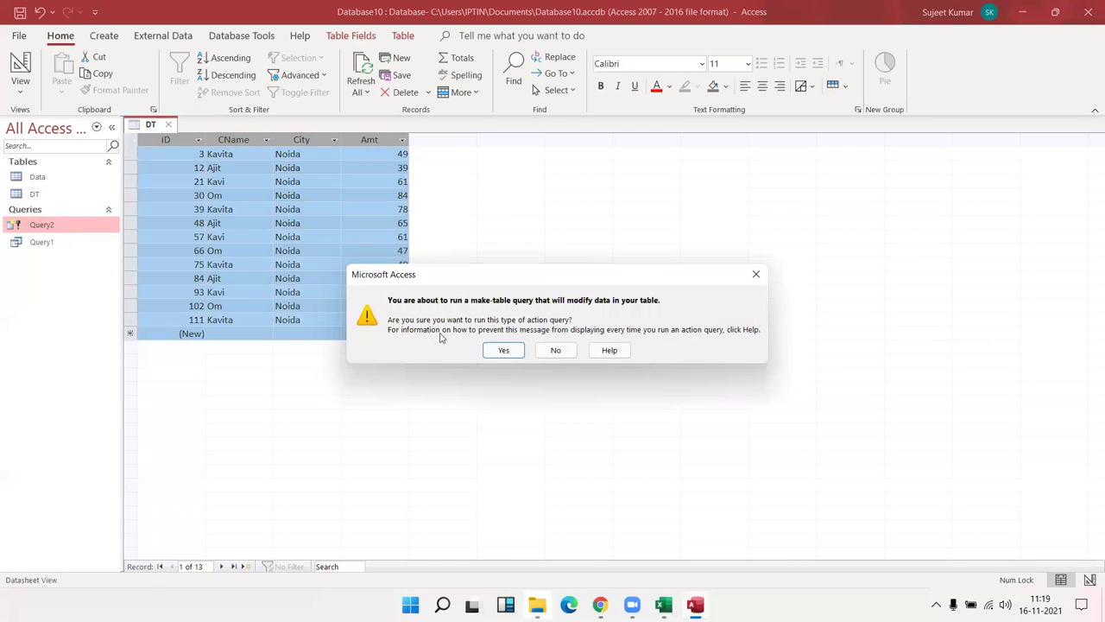
click(505, 349)
text(Noida)
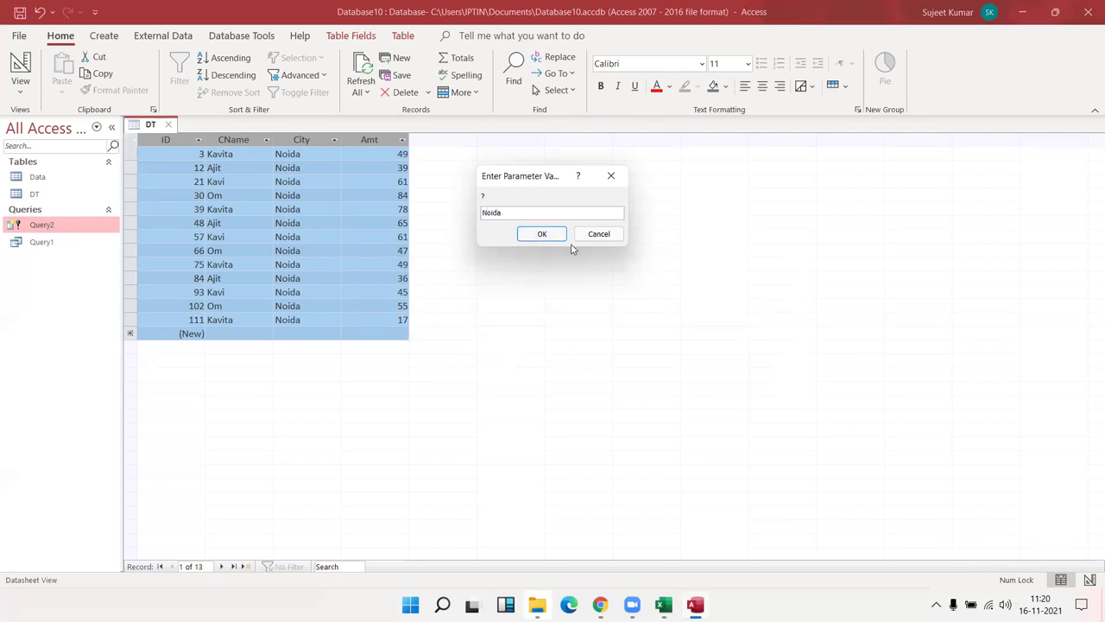
click(548, 239)
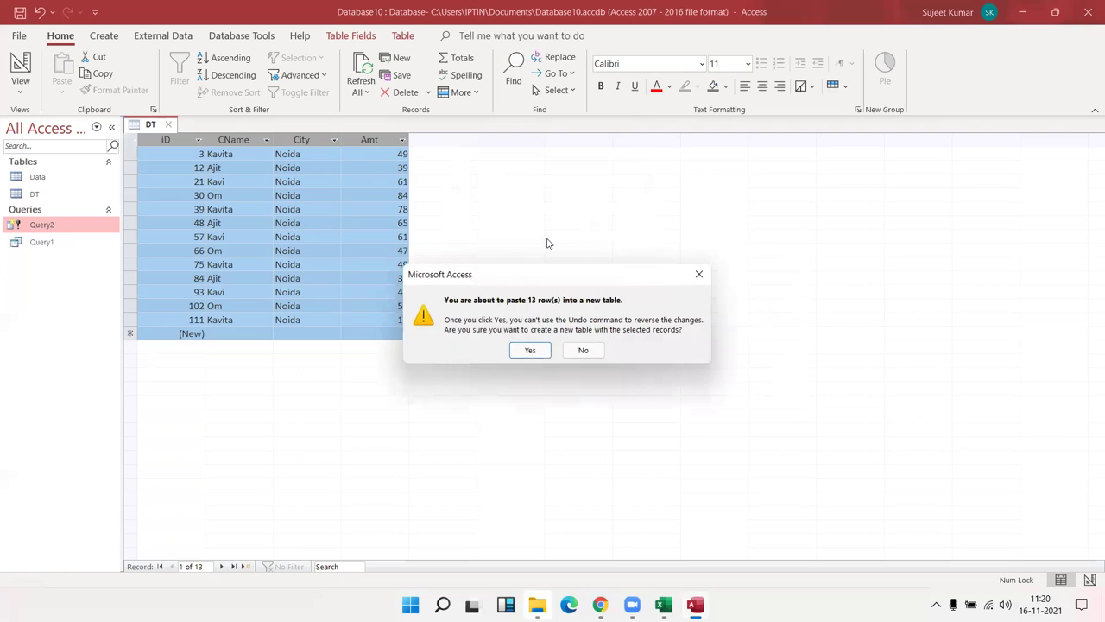
click(521, 349)
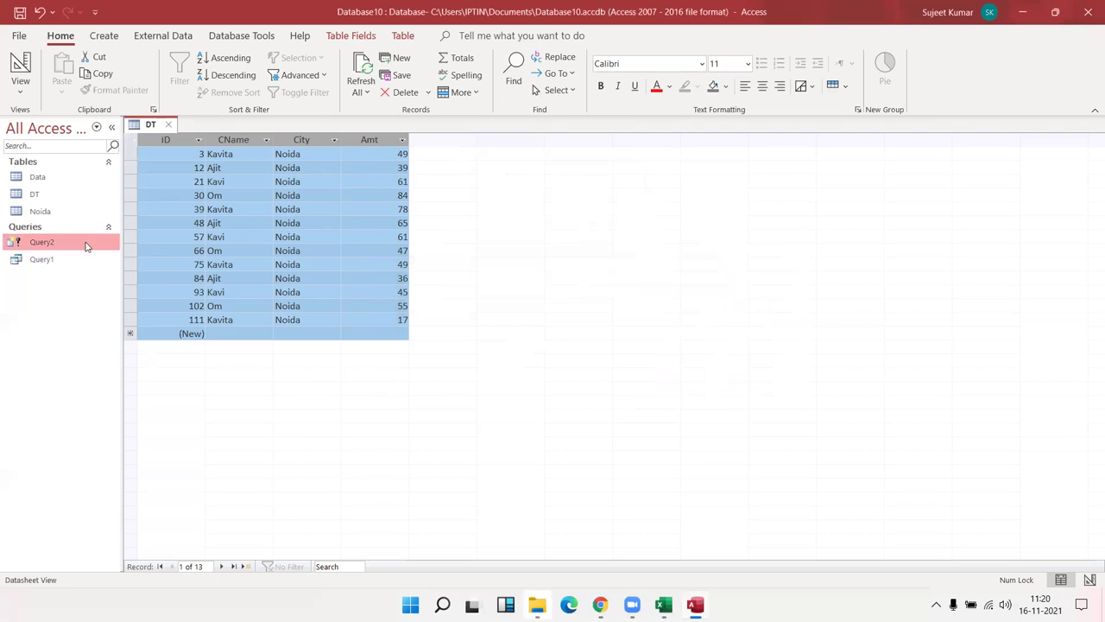
click(61, 215)
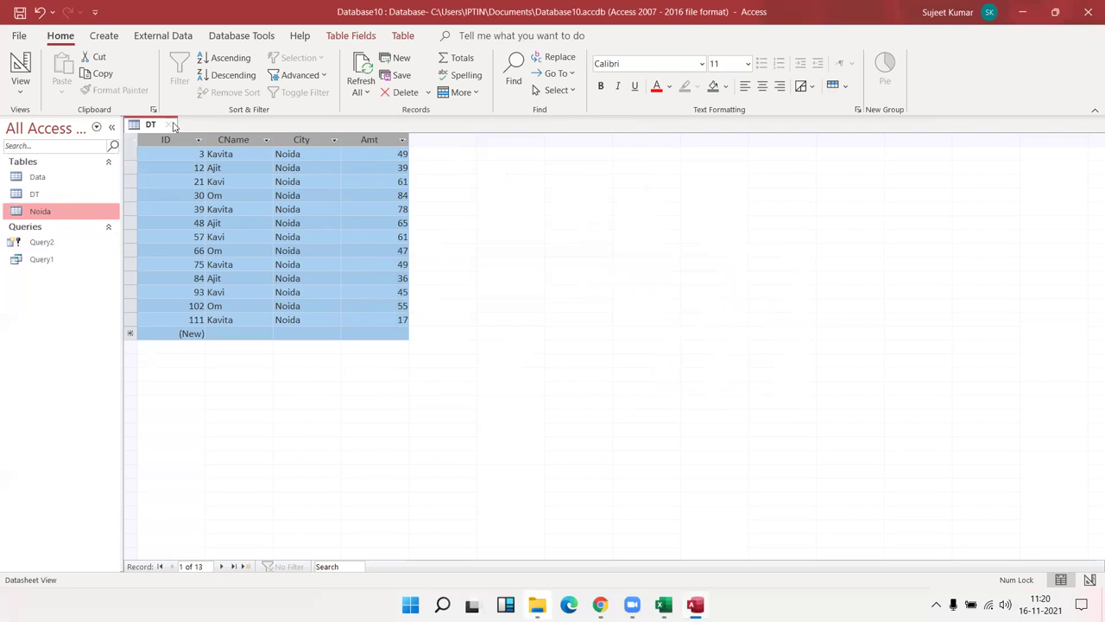
click(168, 125)
click(68, 241)
- In Query2's SQL, replace the Noida target after INTO with the parameter [?] and save
right_click(69, 245)
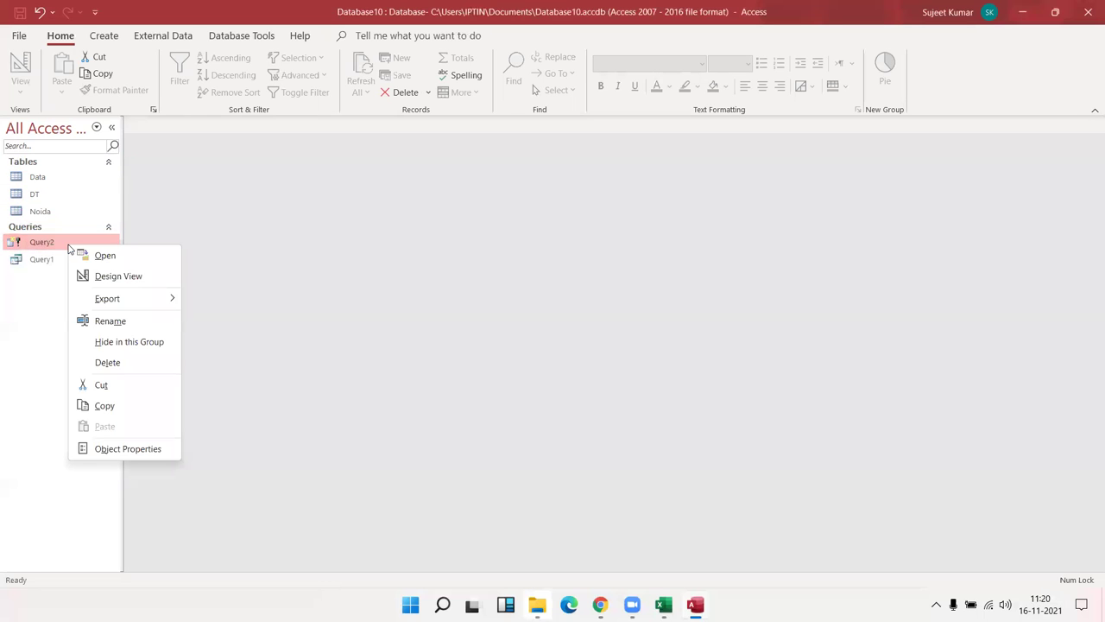
click(109, 278)
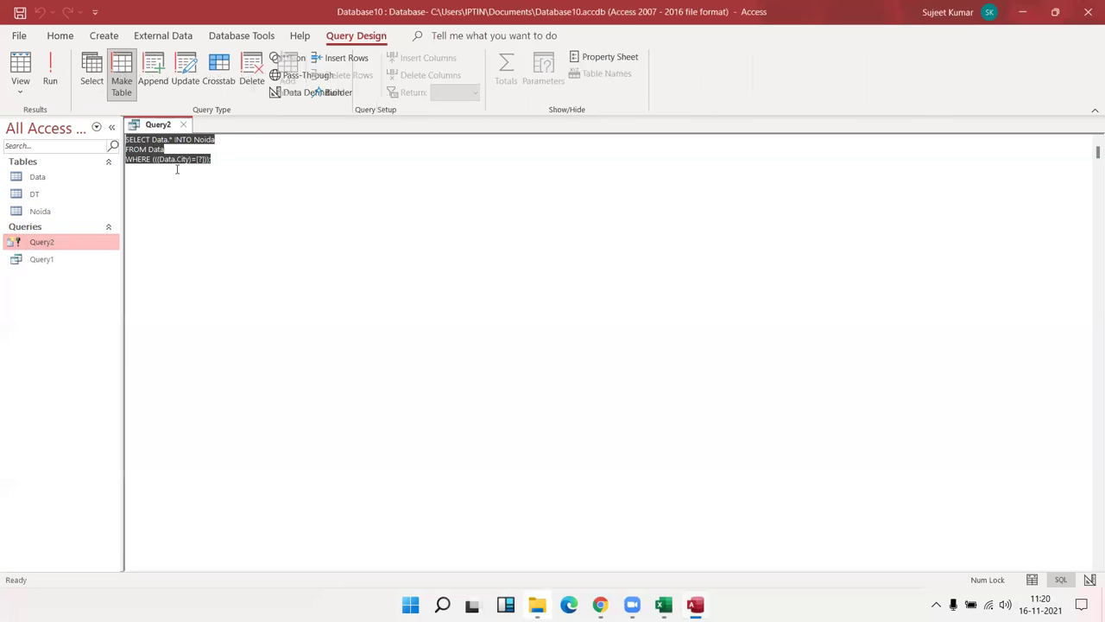
double_click(231, 143)
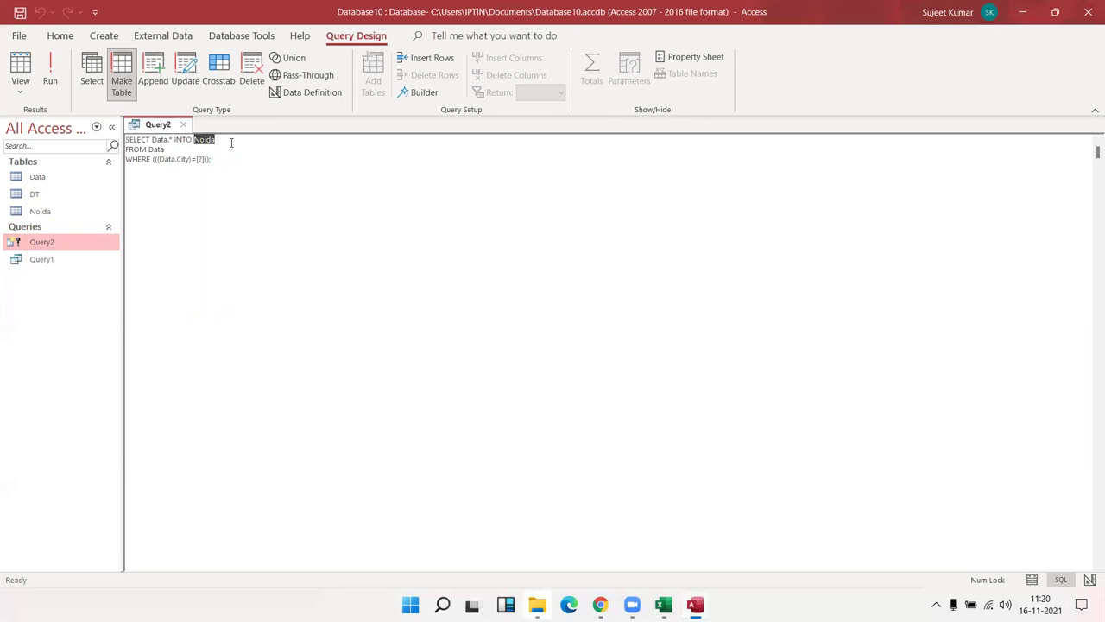
key(BackSpace)
text([?])
click(183, 125)
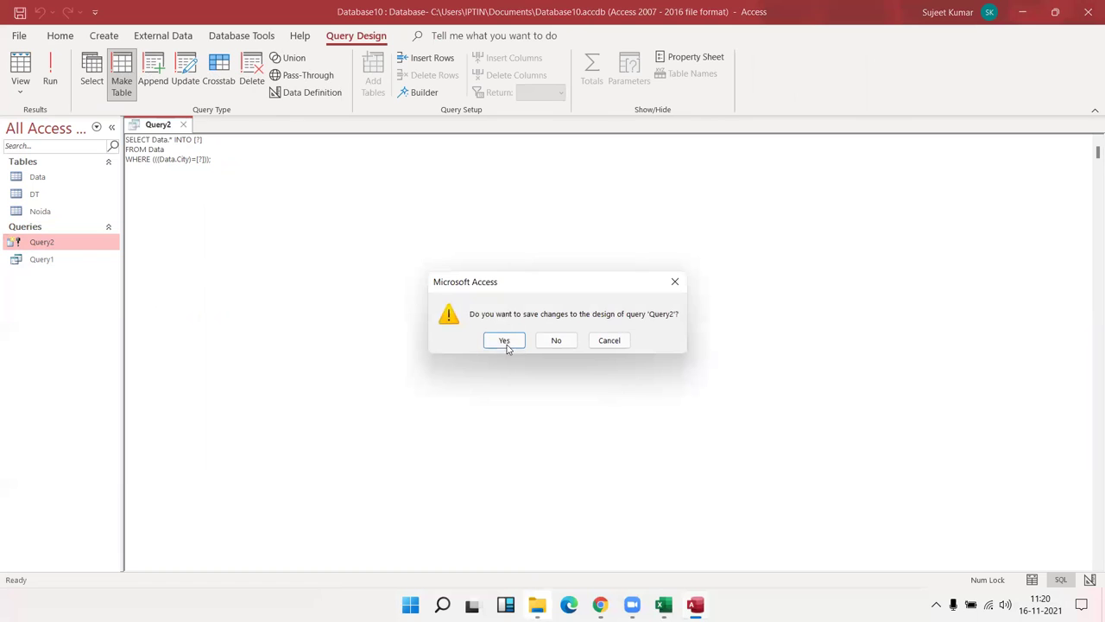
click(504, 341)
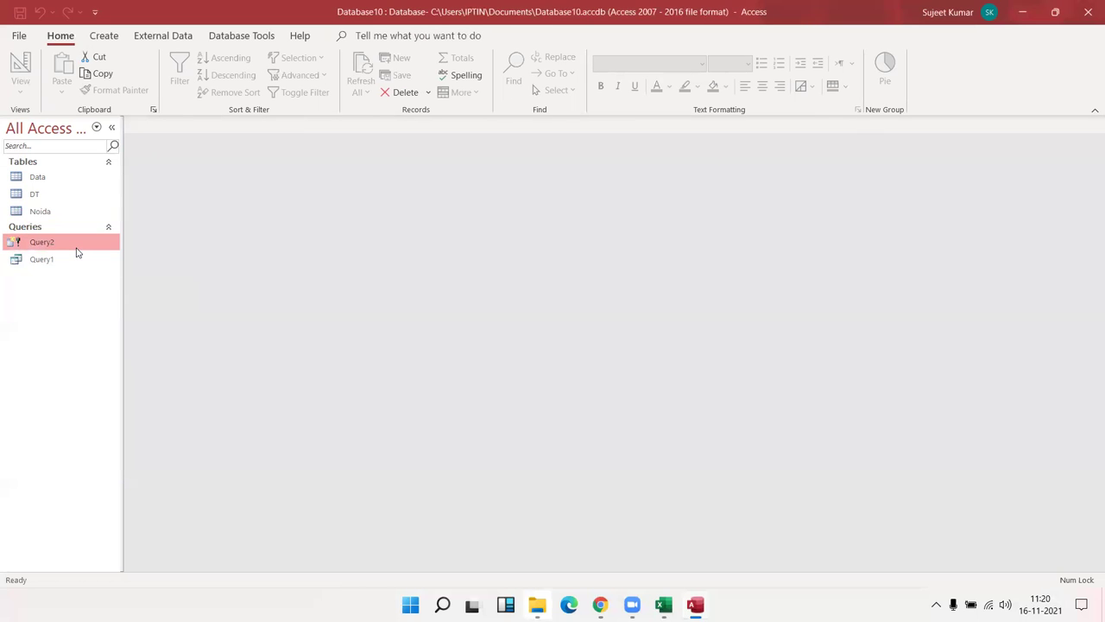
- Run Query2 with Pune as the table-name parameter, confirming the make-table query
double_click(76, 251)
click(505, 349)
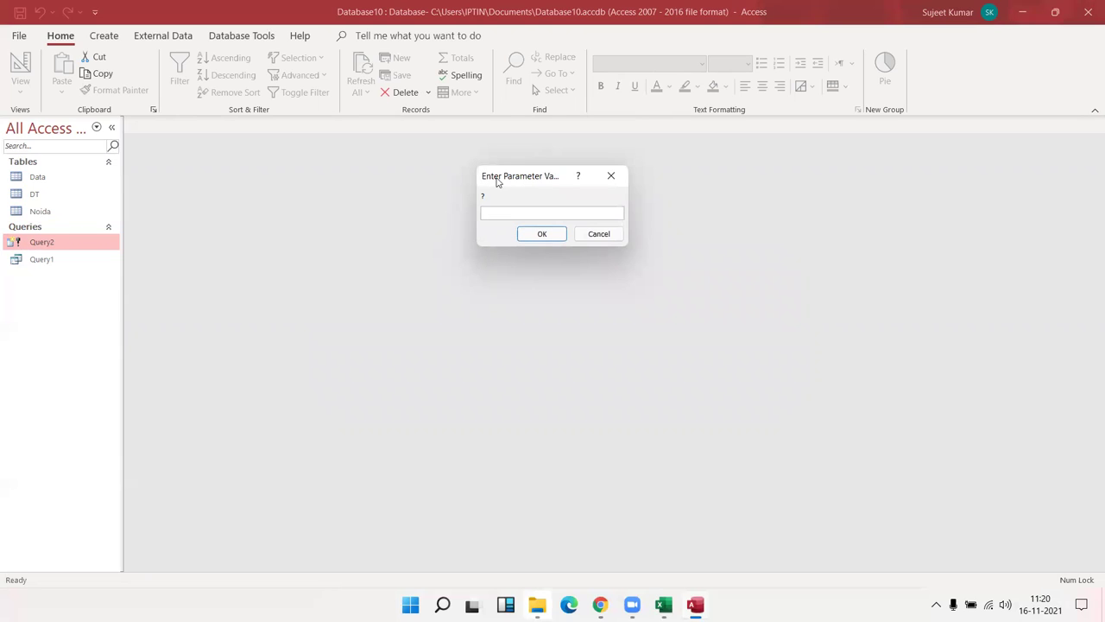
drag(498, 182, 380, 181)
text(Pune)
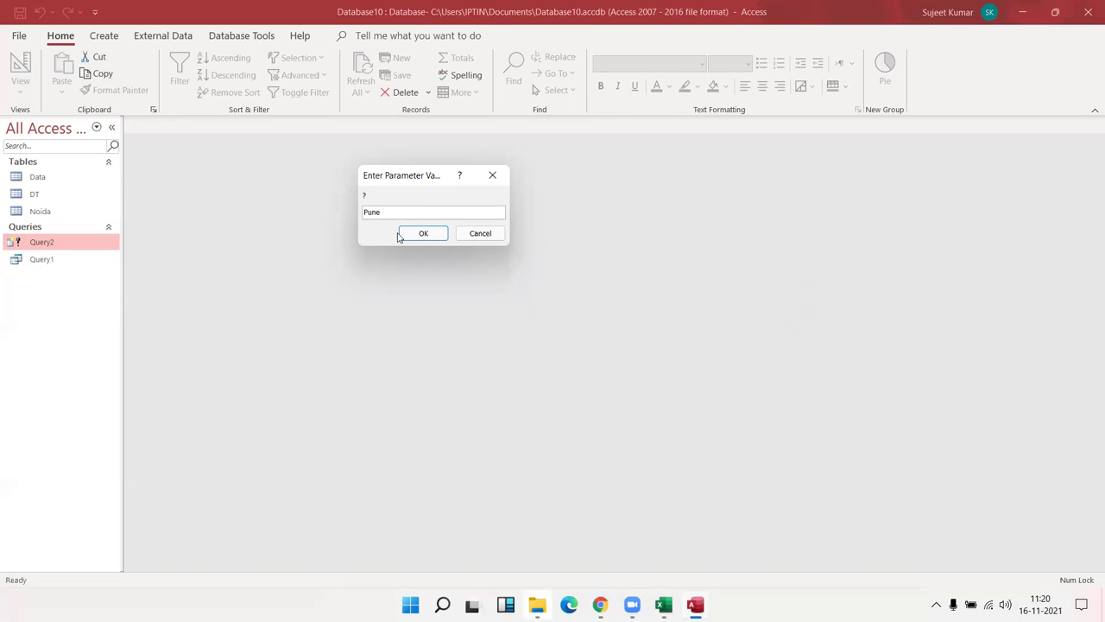
click(404, 240)
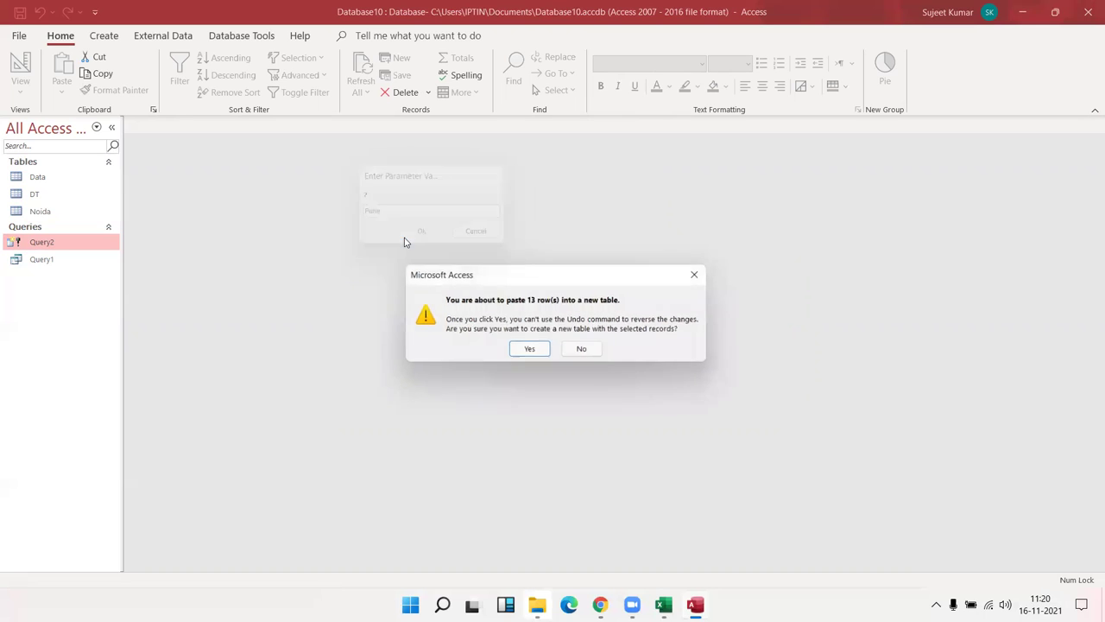
click(528, 349)
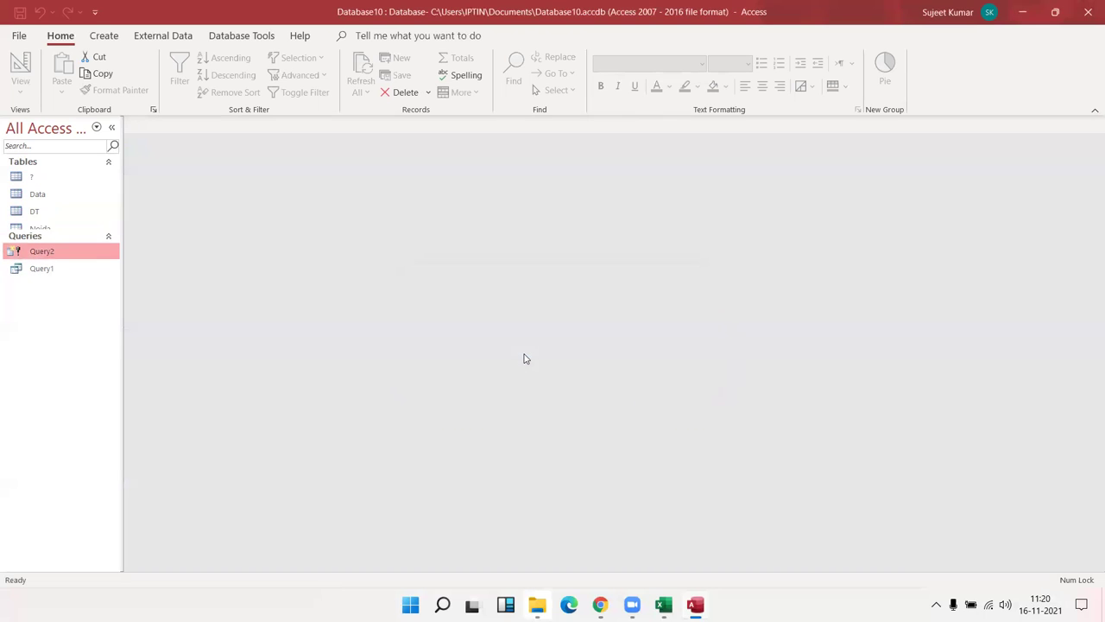
click(87, 191)
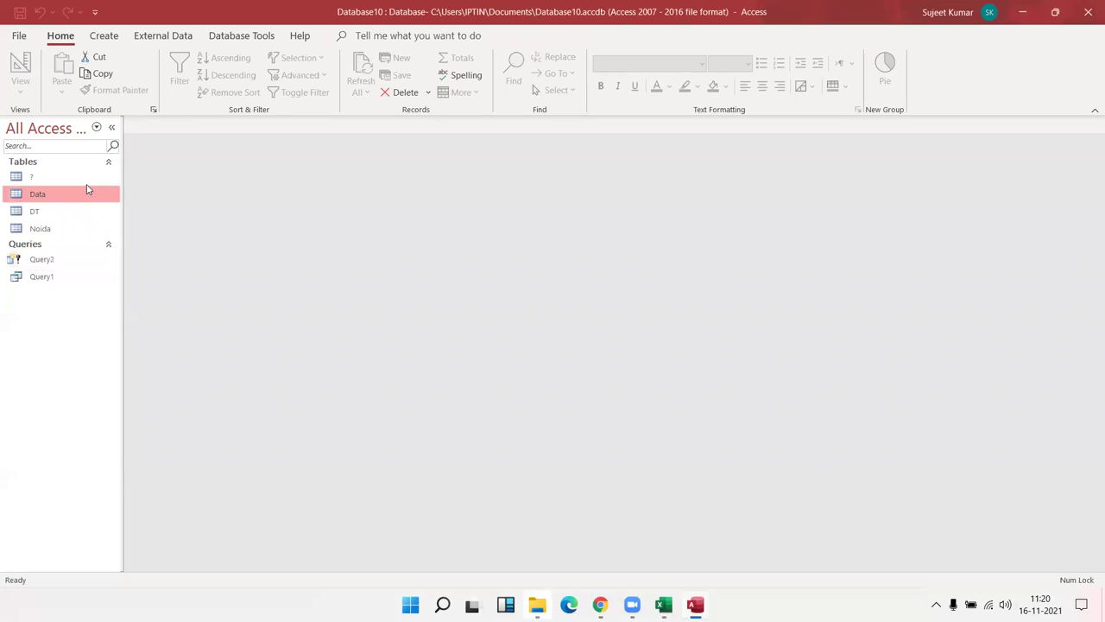
click(85, 180)
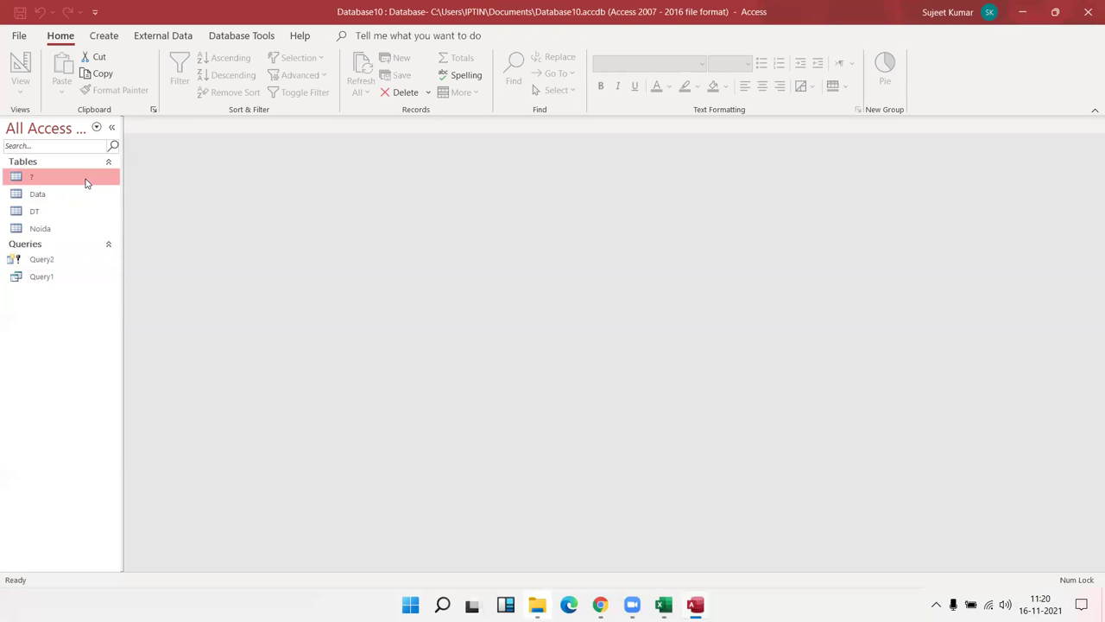
right_click(86, 182)
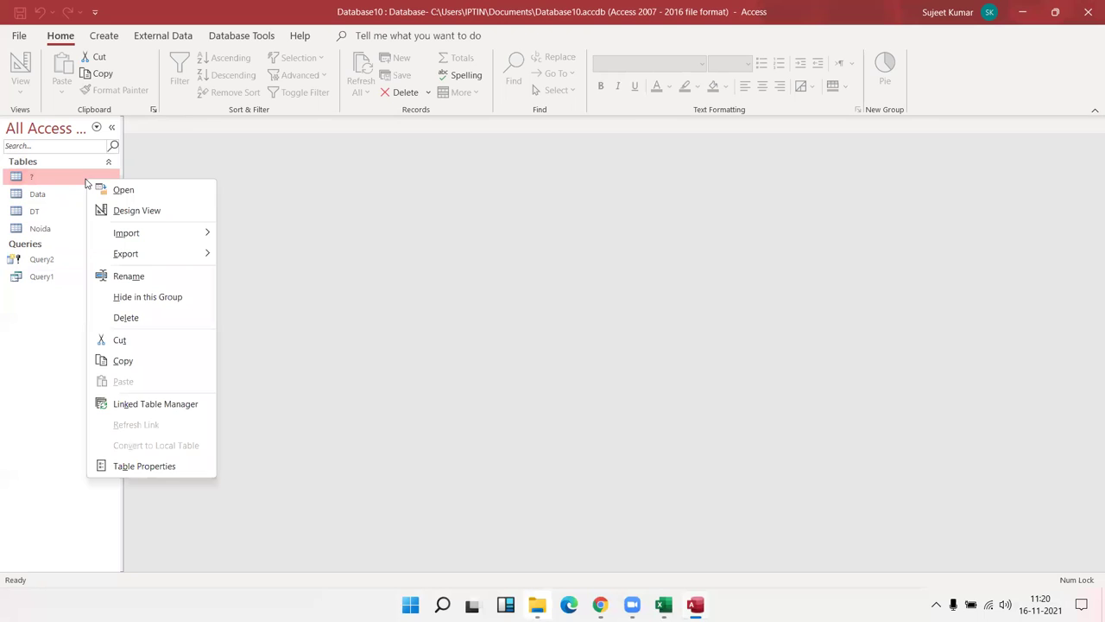
click(110, 212)
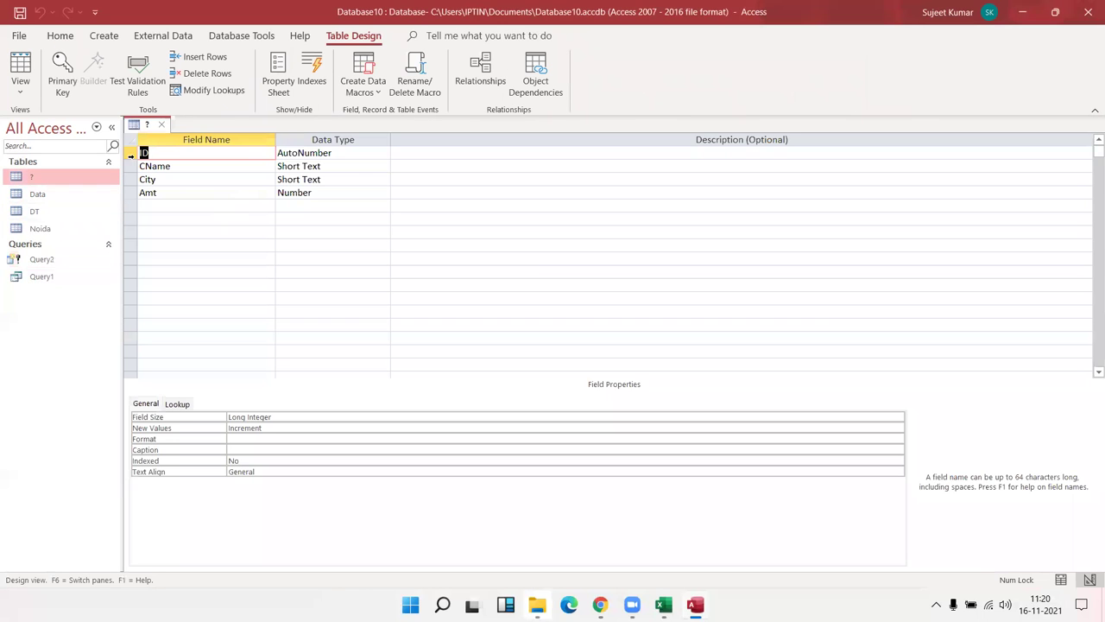
click(161, 125)
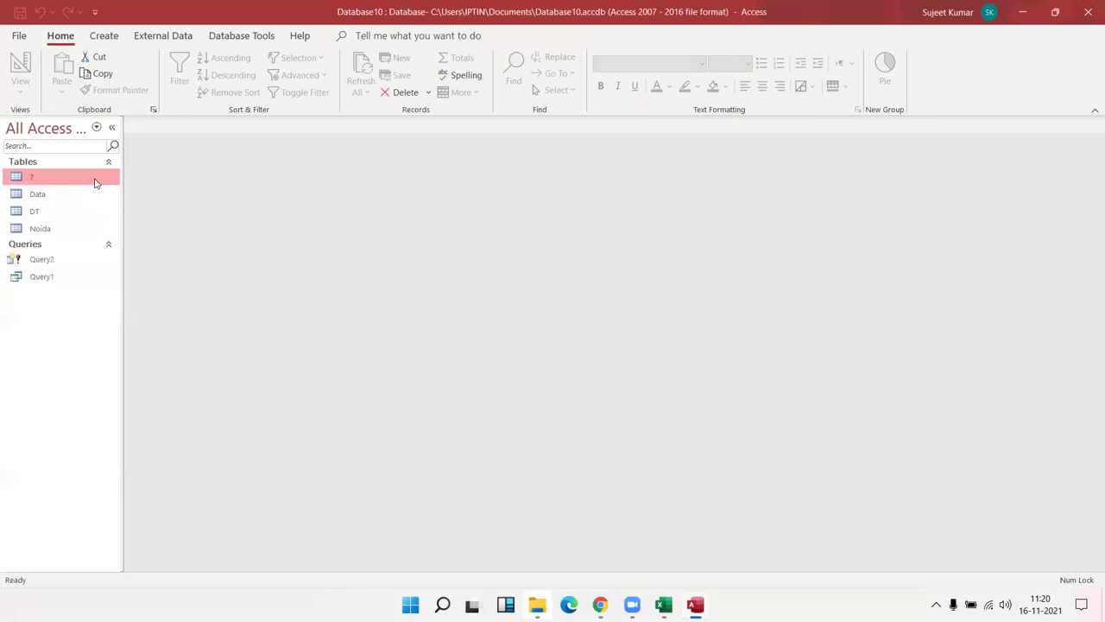
right_click(76, 183)
click(86, 213)
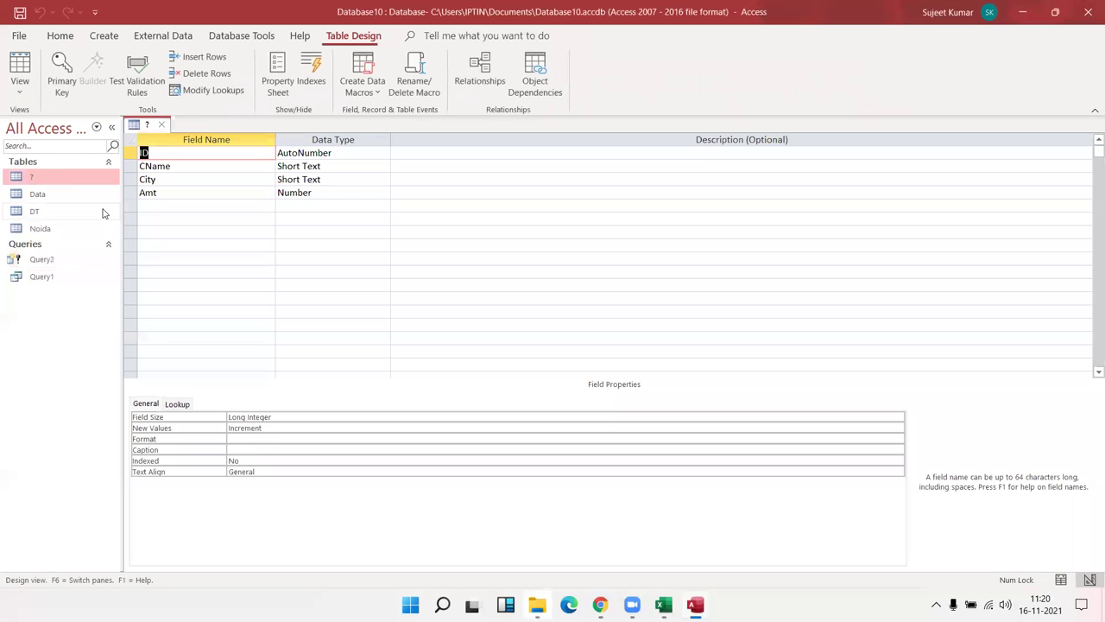
click(162, 125)
click(76, 275)
click(78, 264)
- Delete the ? target after INTO in Query2's SQL so it makes Noida again, and save
right_click(78, 265)
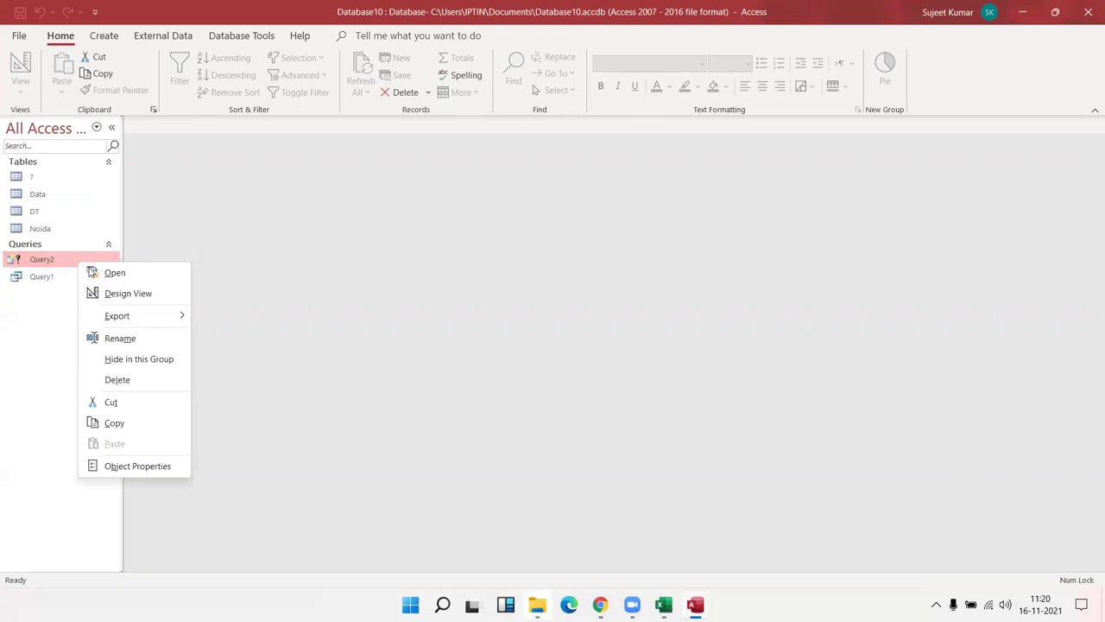
click(117, 294)
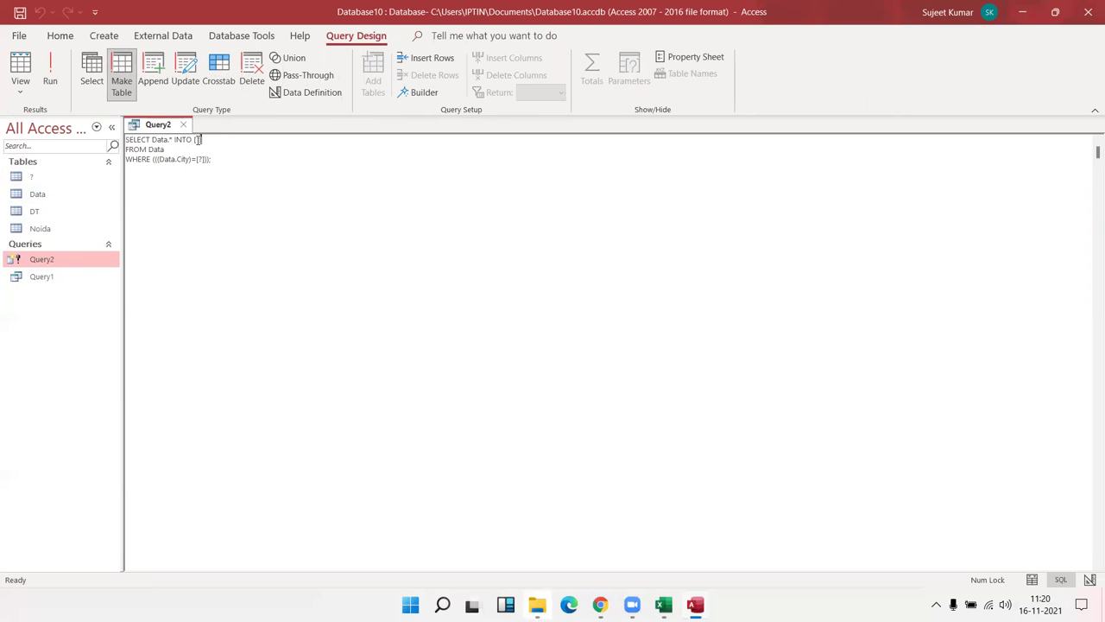
key(Delete)
click(186, 126)
click(503, 340)
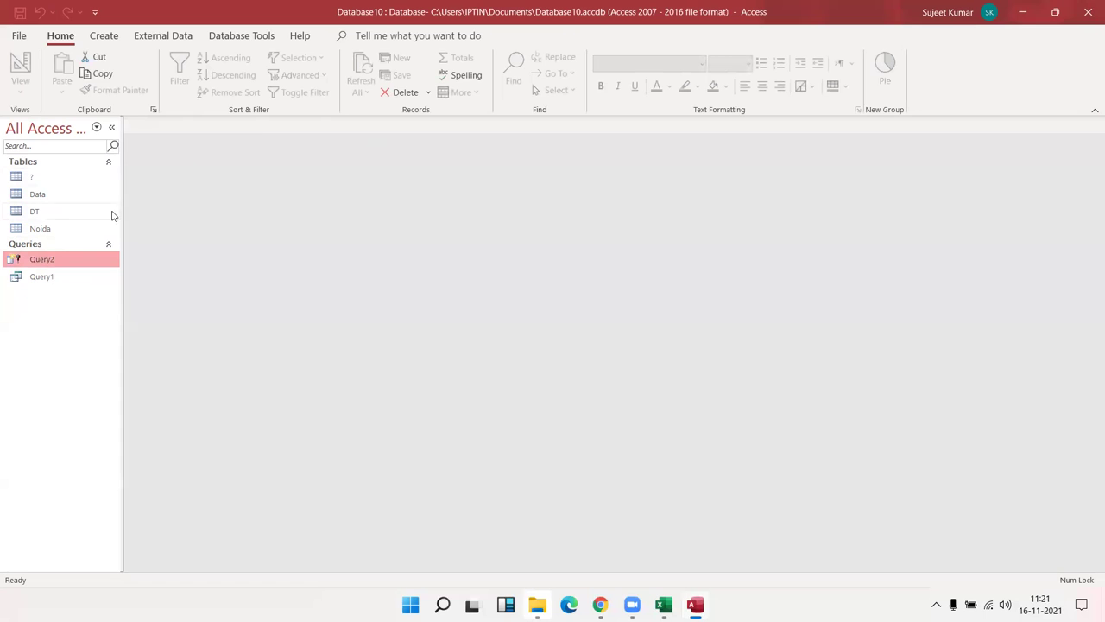
- Start a new blank form design and add a text box with its label renamed City
click(108, 39)
click(293, 73)
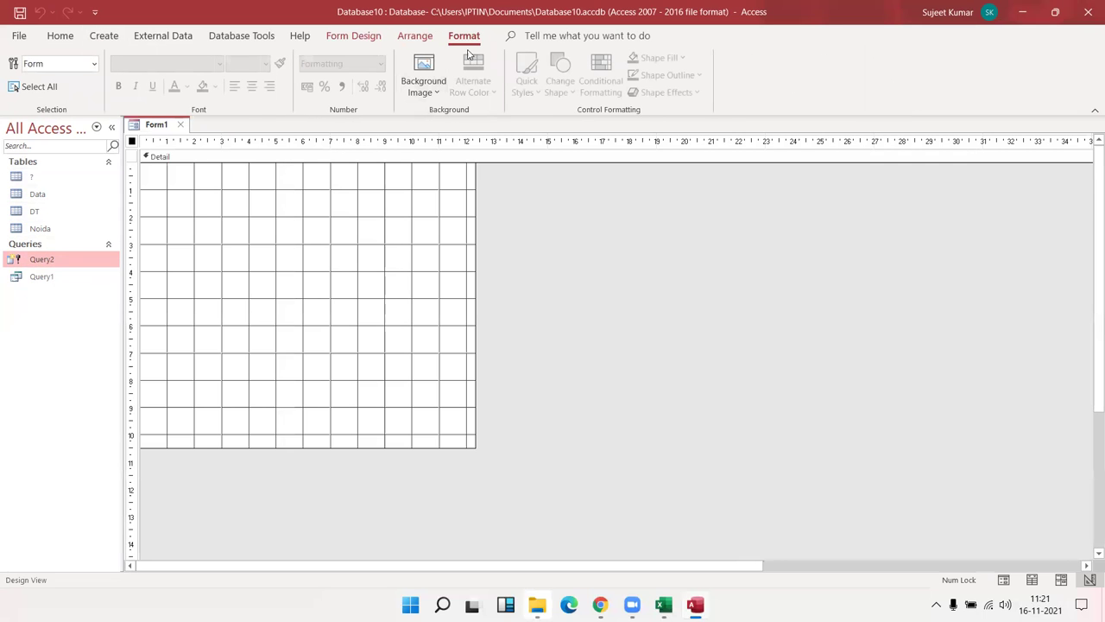
click(414, 35)
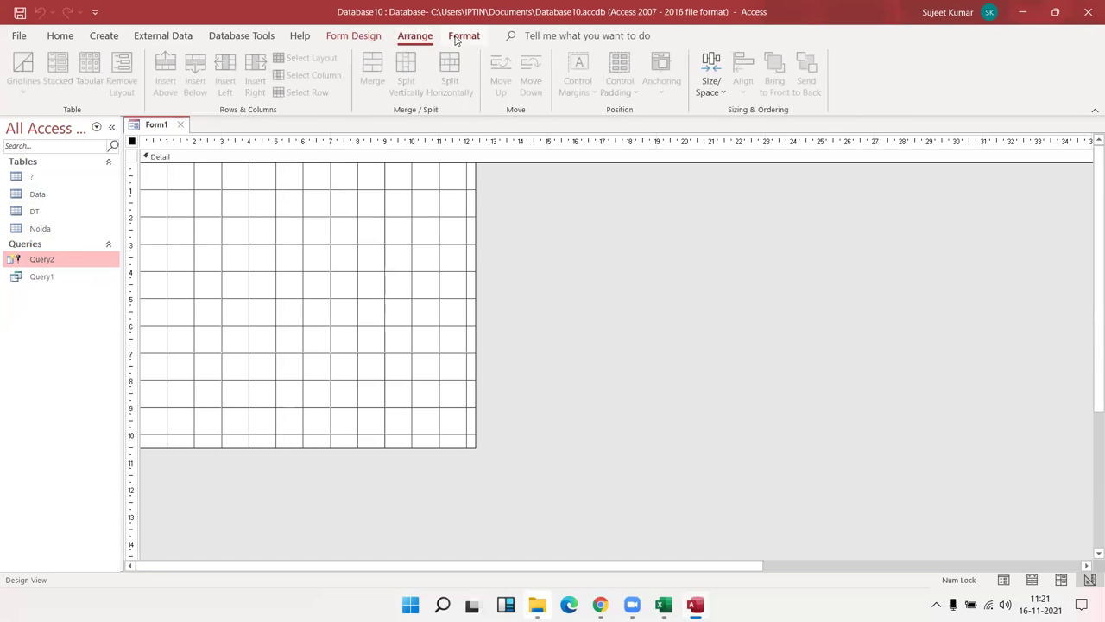
click(464, 36)
click(369, 35)
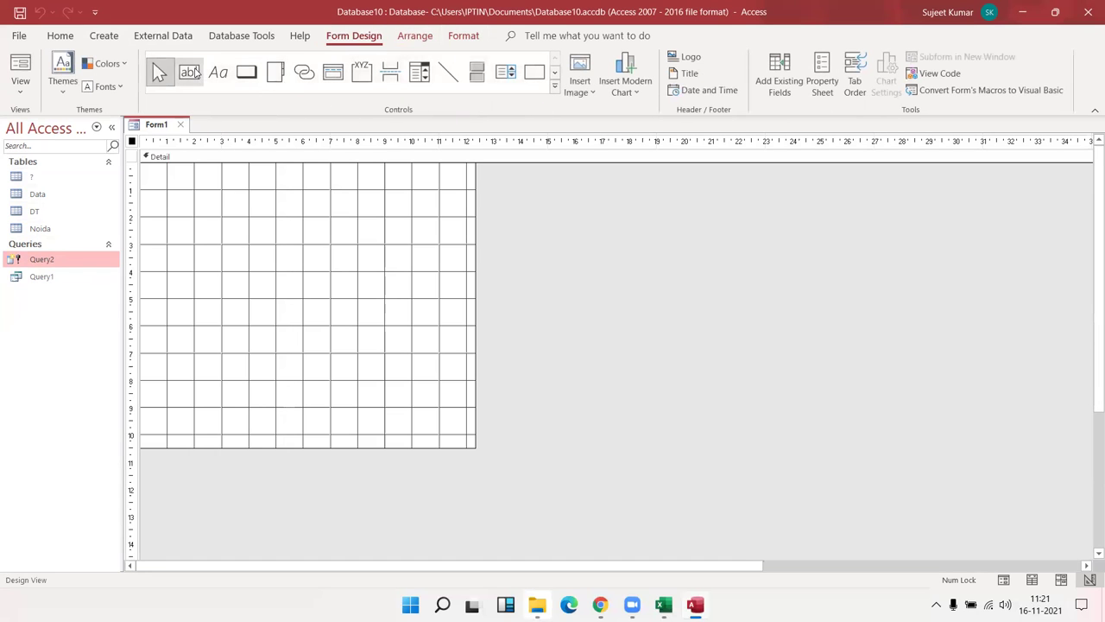
click(188, 72)
drag(244, 199, 338, 228)
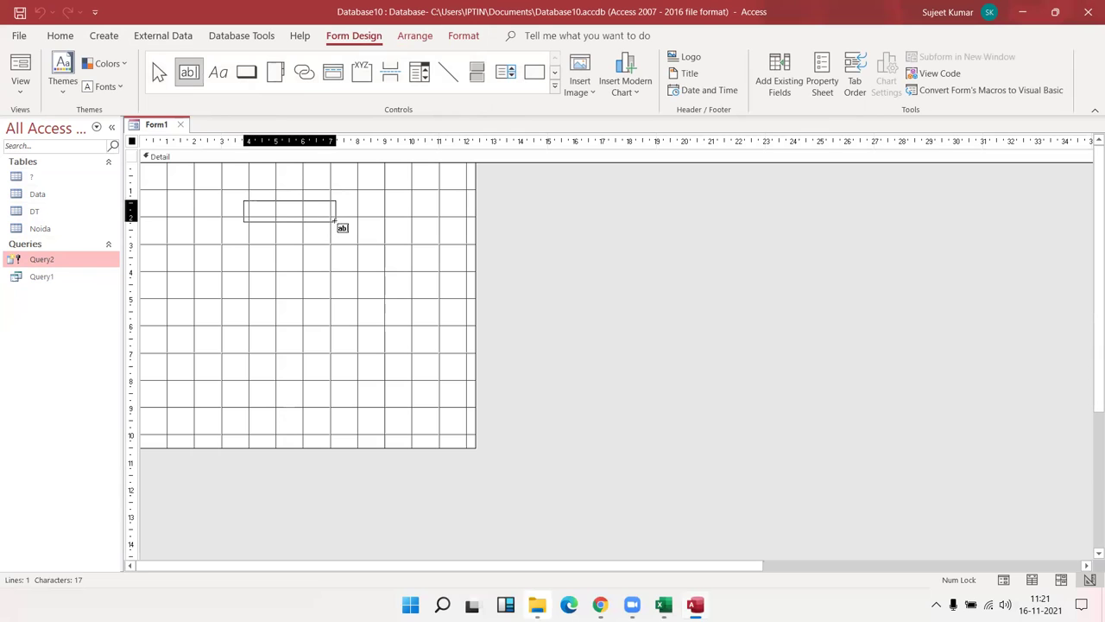
click(185, 204)
drag(186, 200, 223, 204)
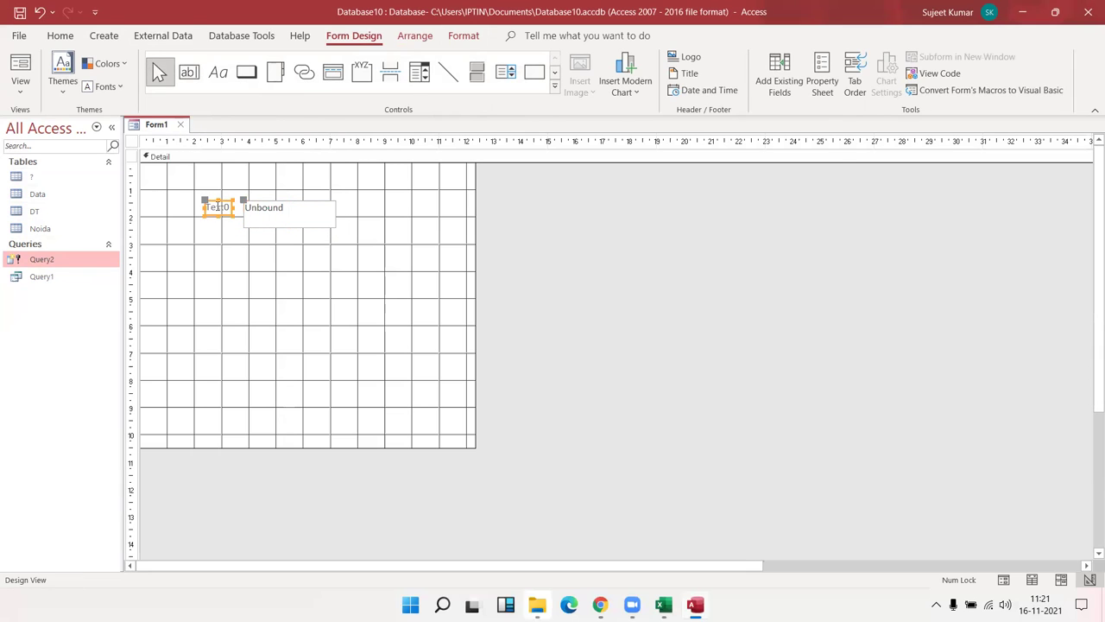
double_click(218, 205)
text(City)
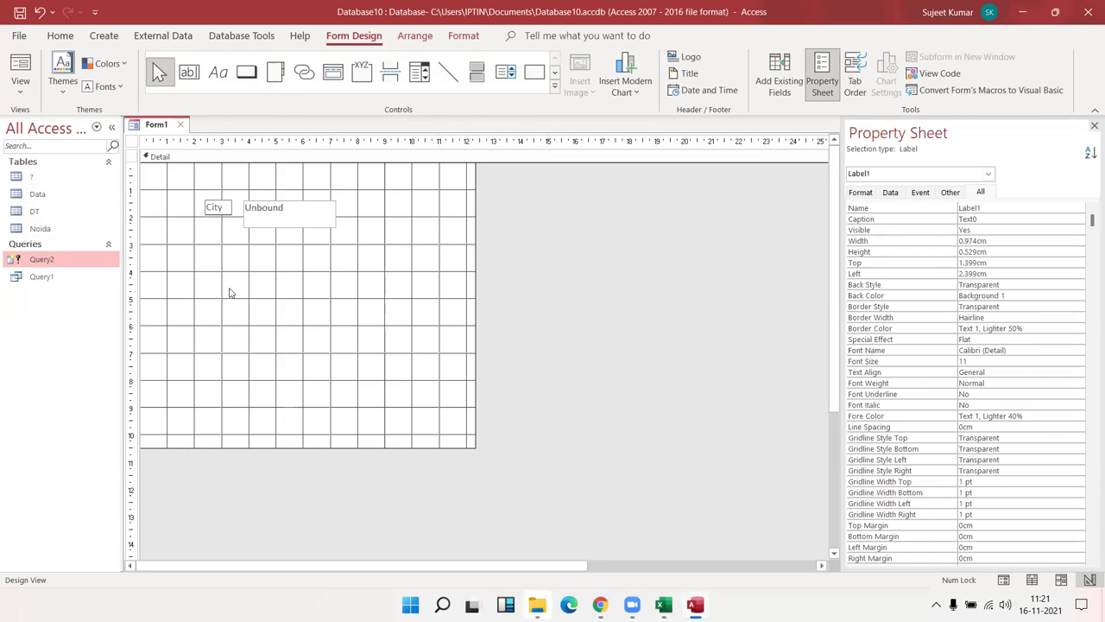
click(229, 292)
- Set the text box's Name property to CT in the Property Sheet
click(284, 219)
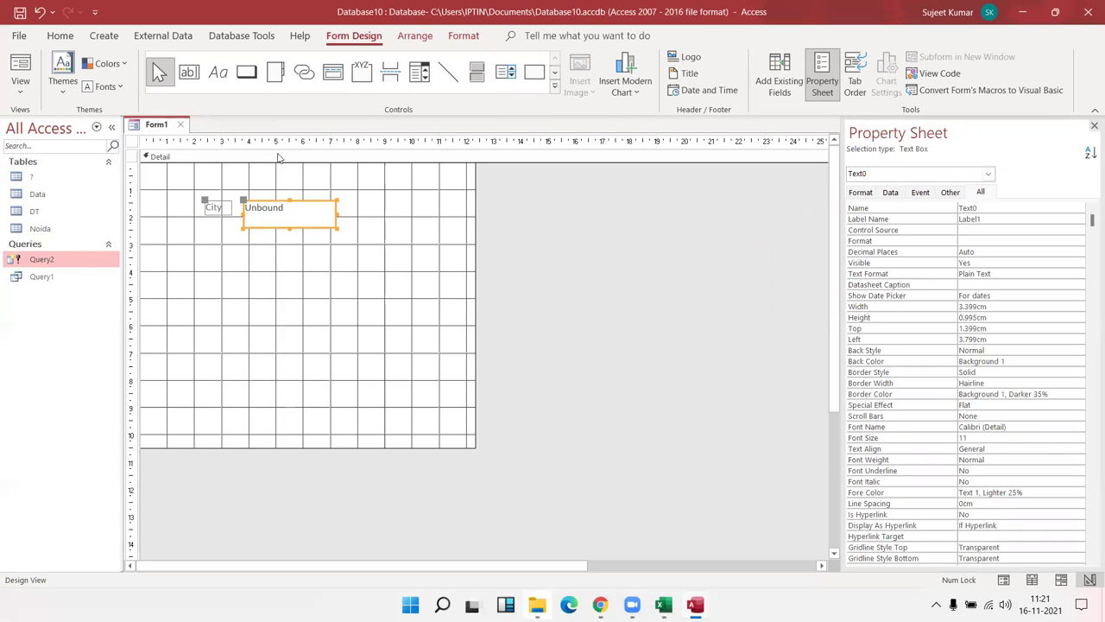
click(870, 174)
click(874, 177)
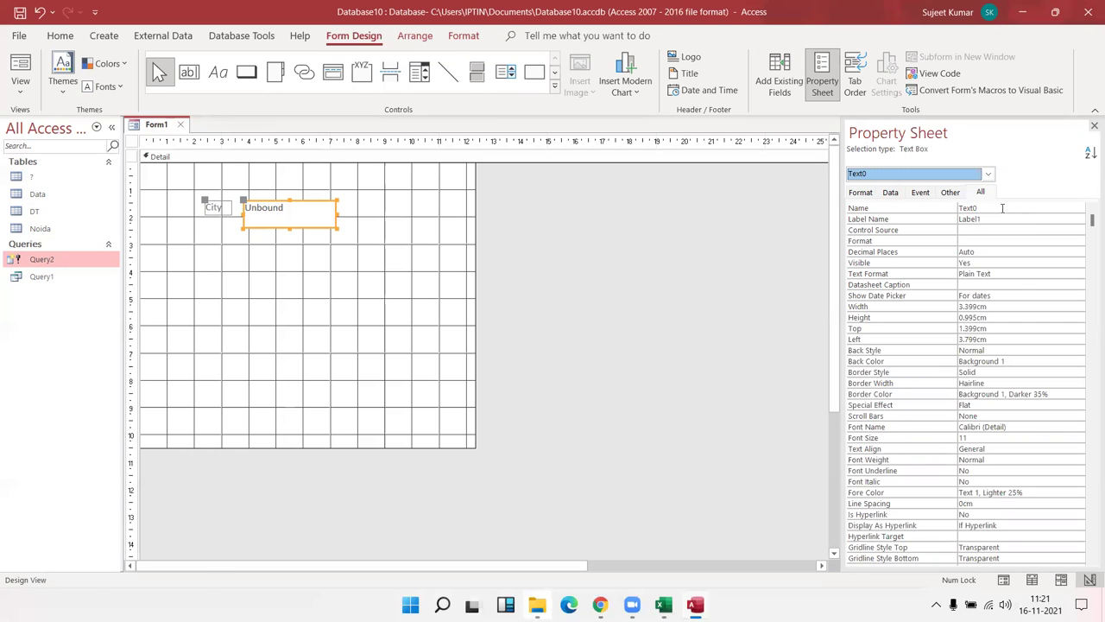
click(922, 208)
text(CT)
key(Return)
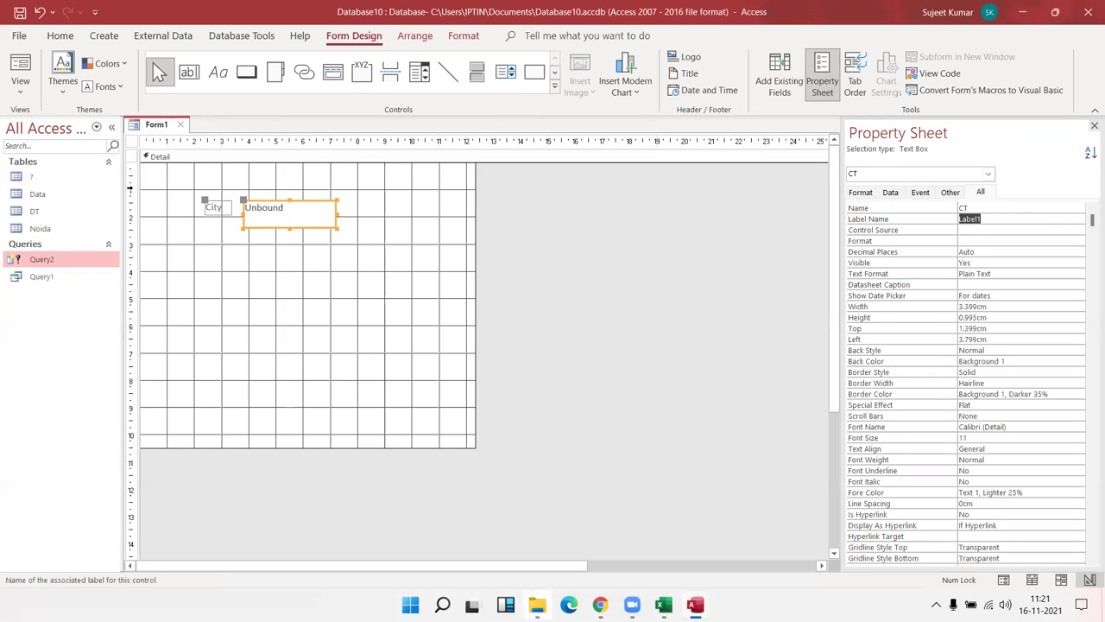
- Close the new form and save it as CT
click(180, 124)
click(505, 339)
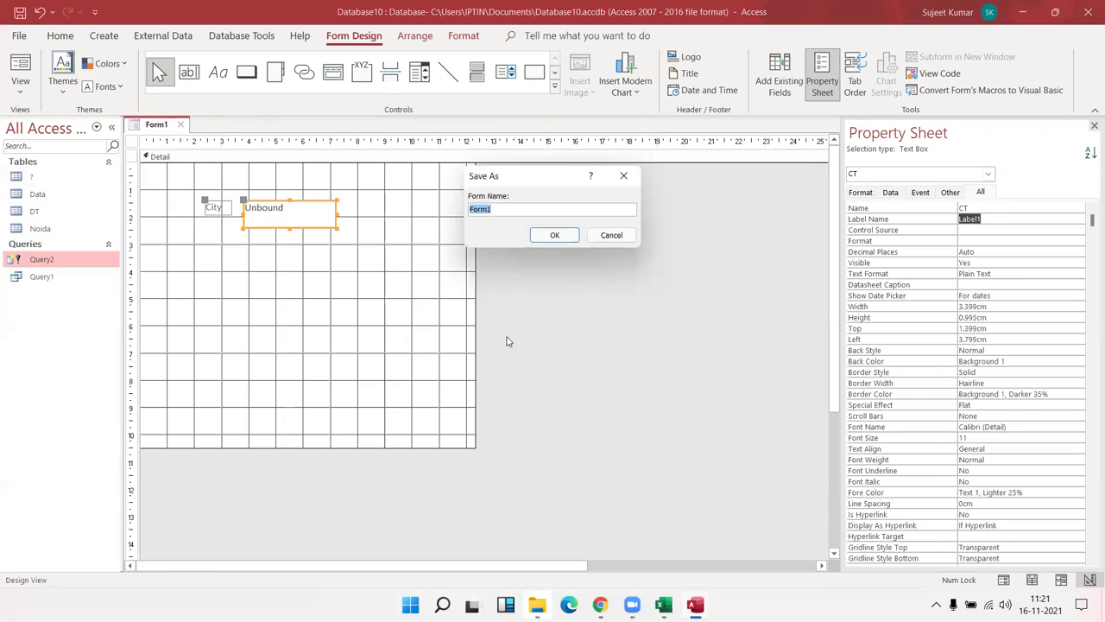
text(C)
click(546, 238)
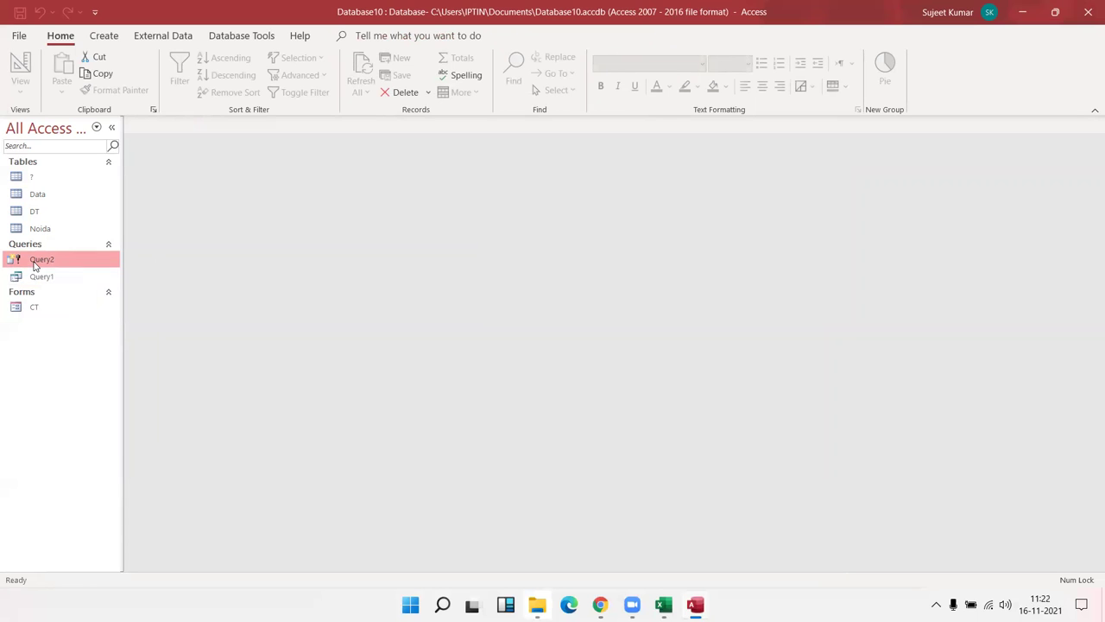
- In Query2's design grid, change the City criterion from [?] to [Forms]![CT]![CT] and save
right_click(34, 264)
click(62, 294)
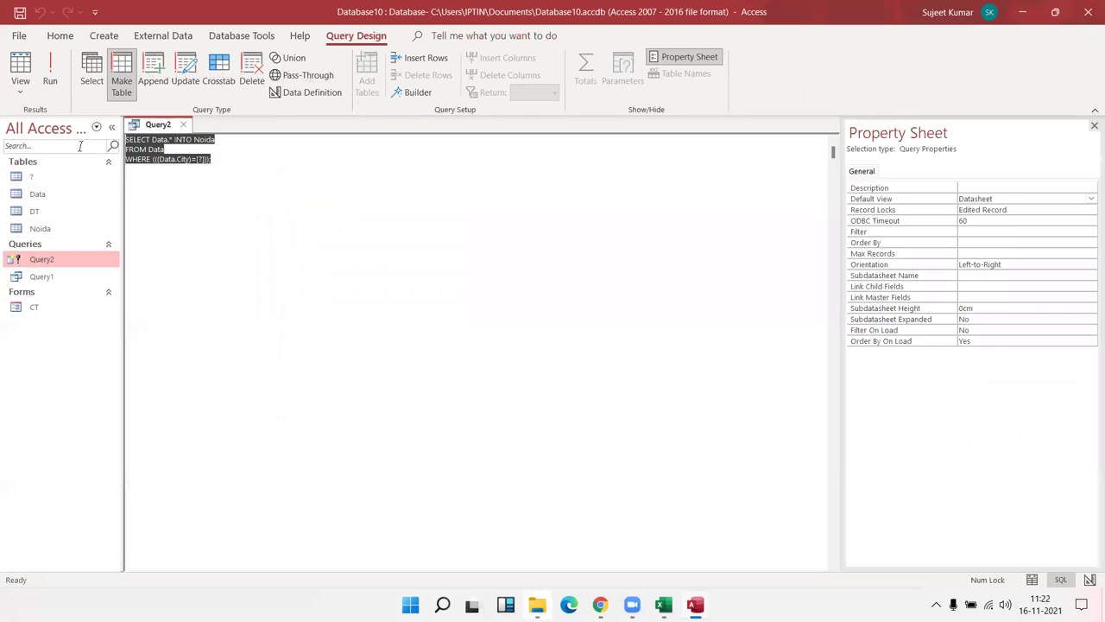
click(22, 93)
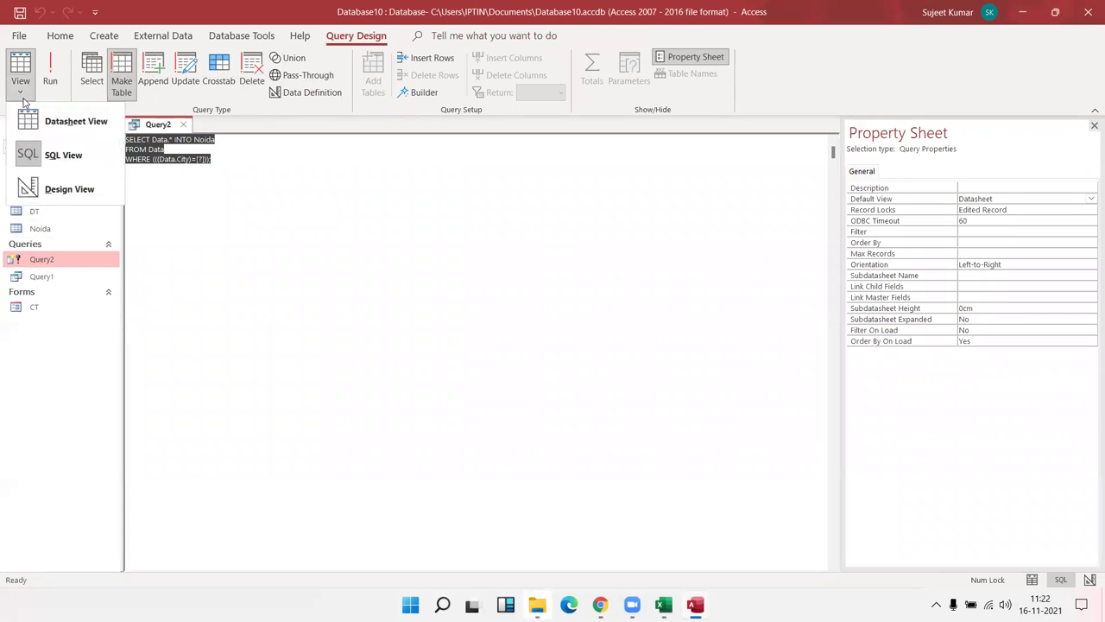
click(47, 189)
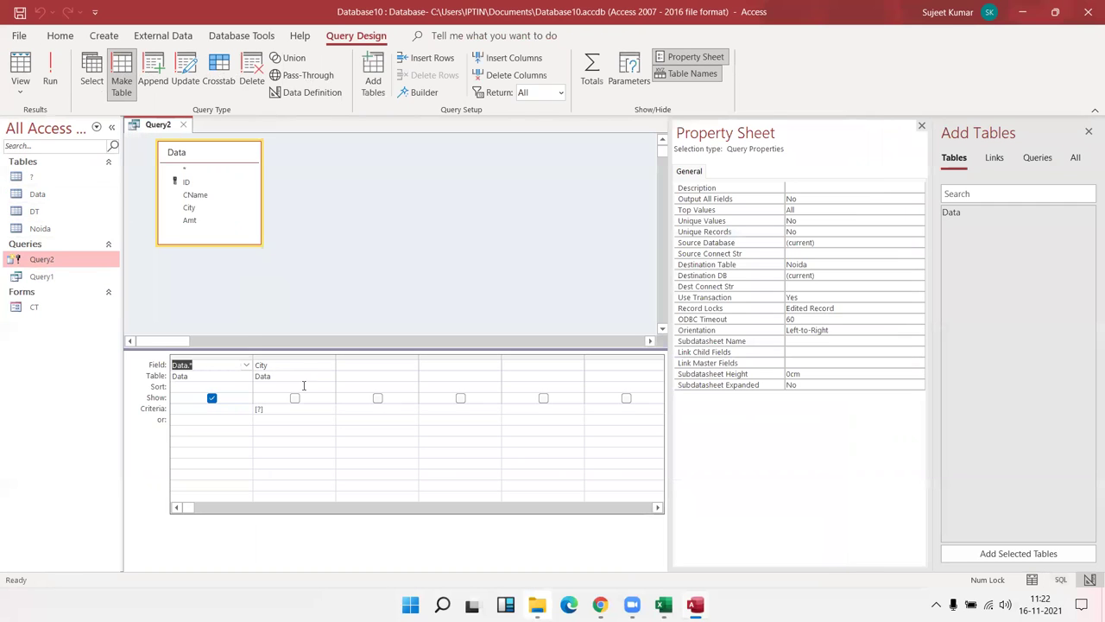
click(275, 411)
key(BackSpace)
key(BackSpace)
key(BackSpace)
text([form)
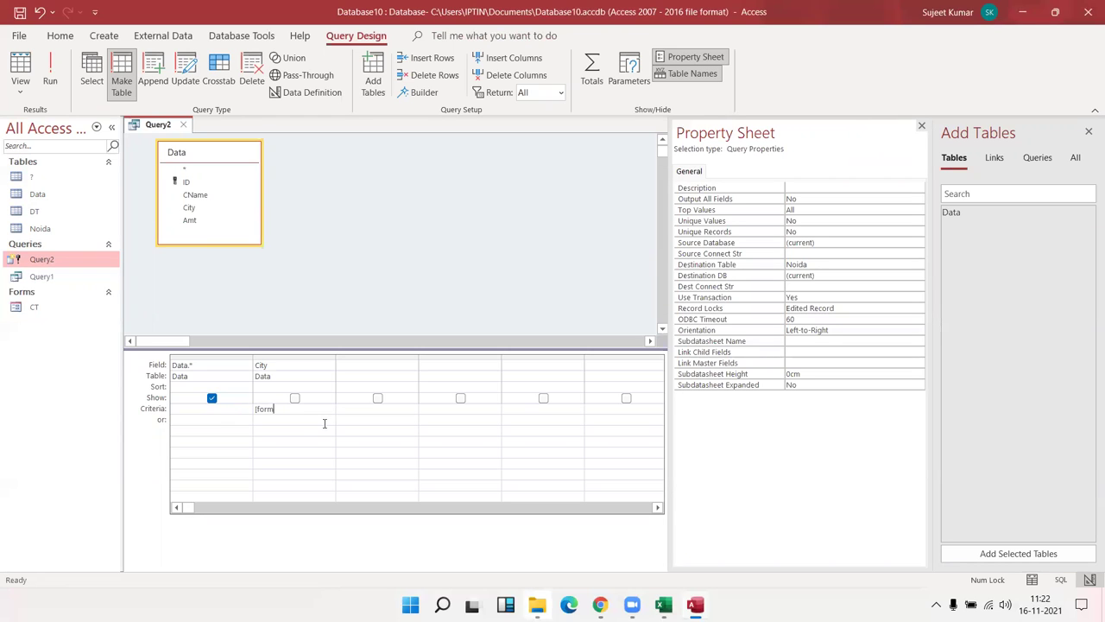
text(s)
key(Tab)
text(!)
key(Tab)
key(Tab)
click(183, 125)
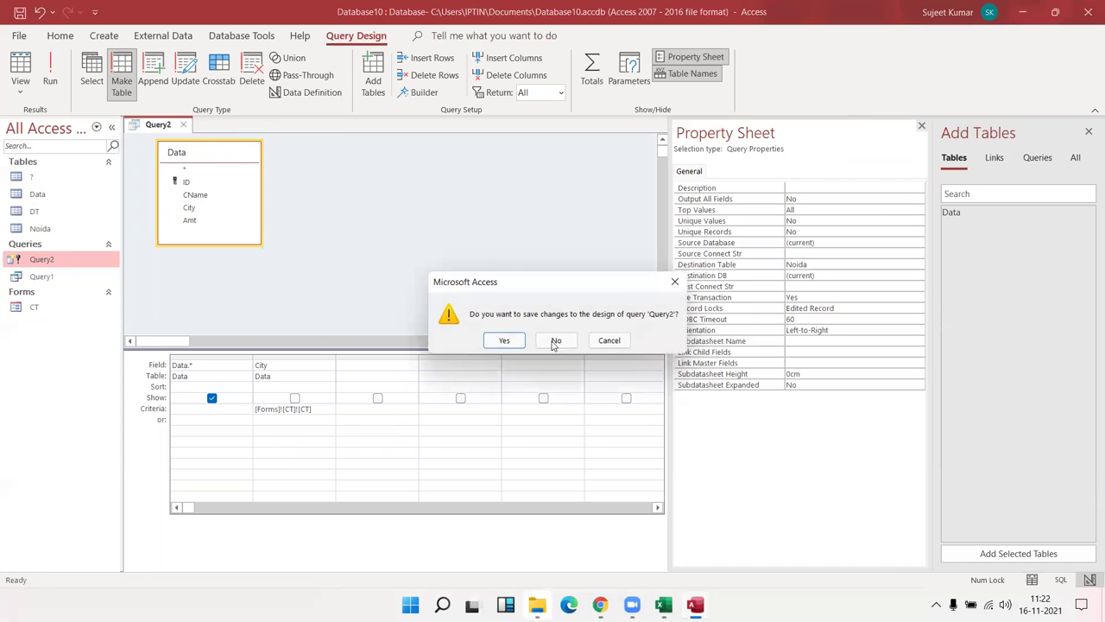
click(505, 340)
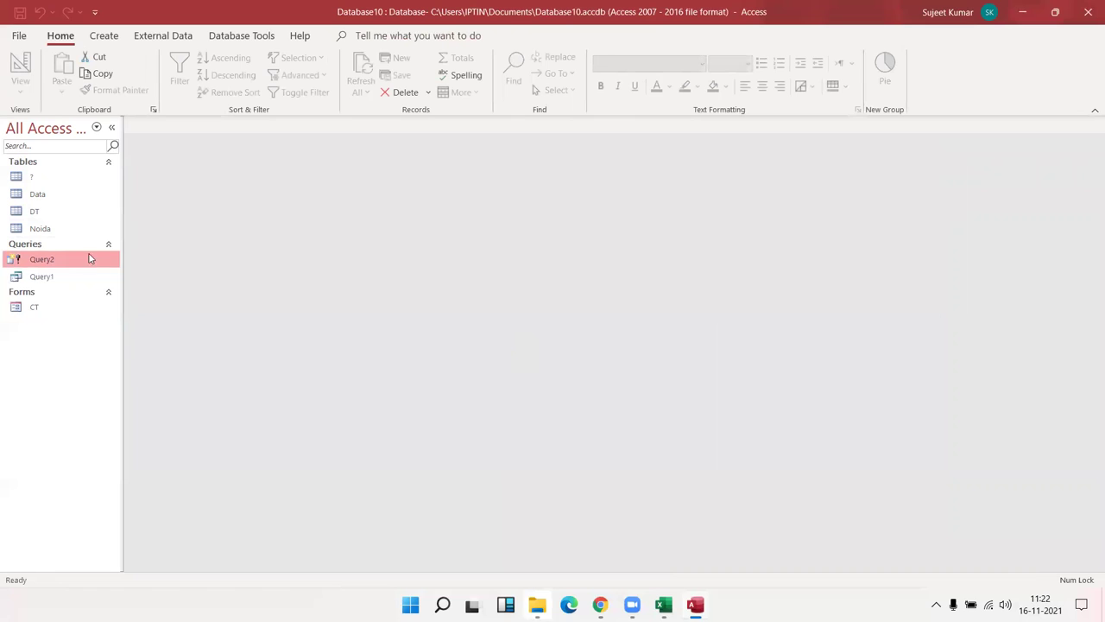
- Preview the CT form, then reopen it in Design View
click(54, 307)
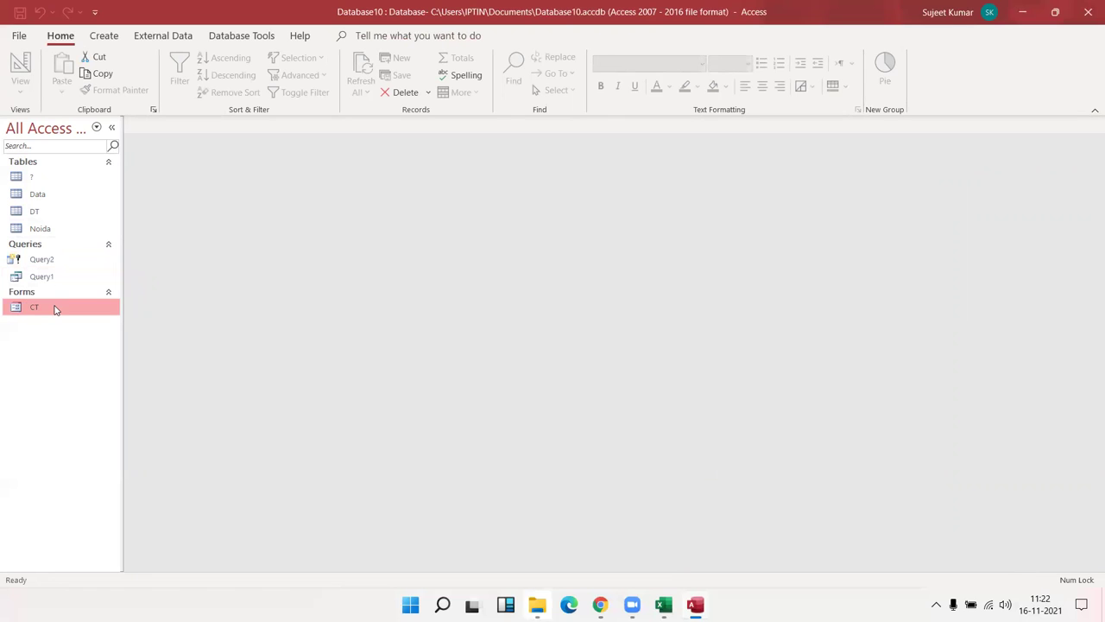
double_click(54, 308)
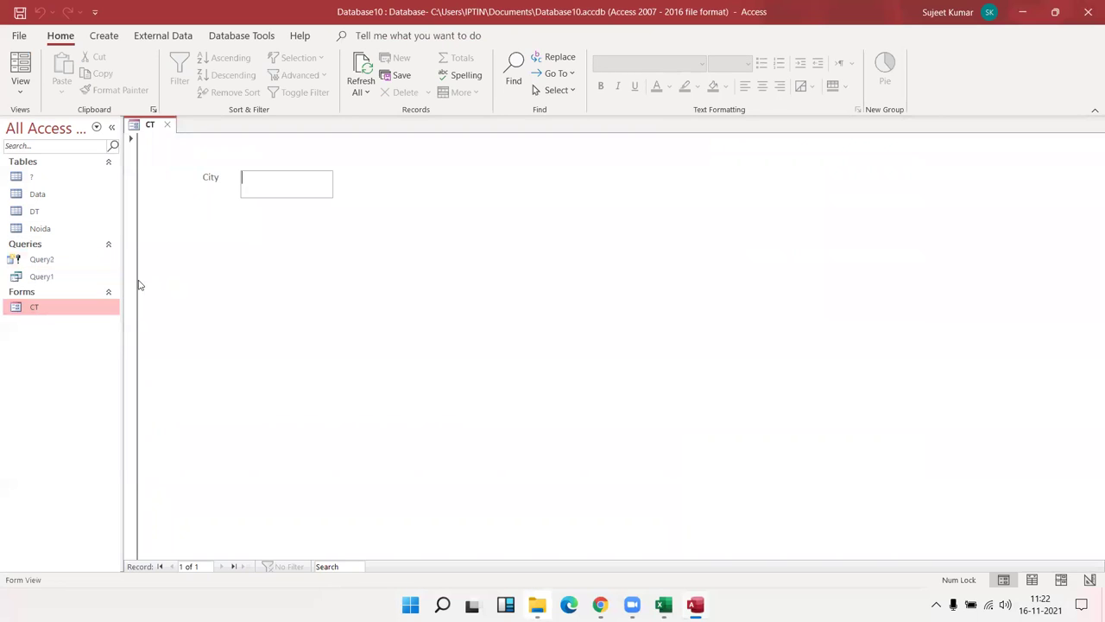
click(166, 121)
right_click(58, 307)
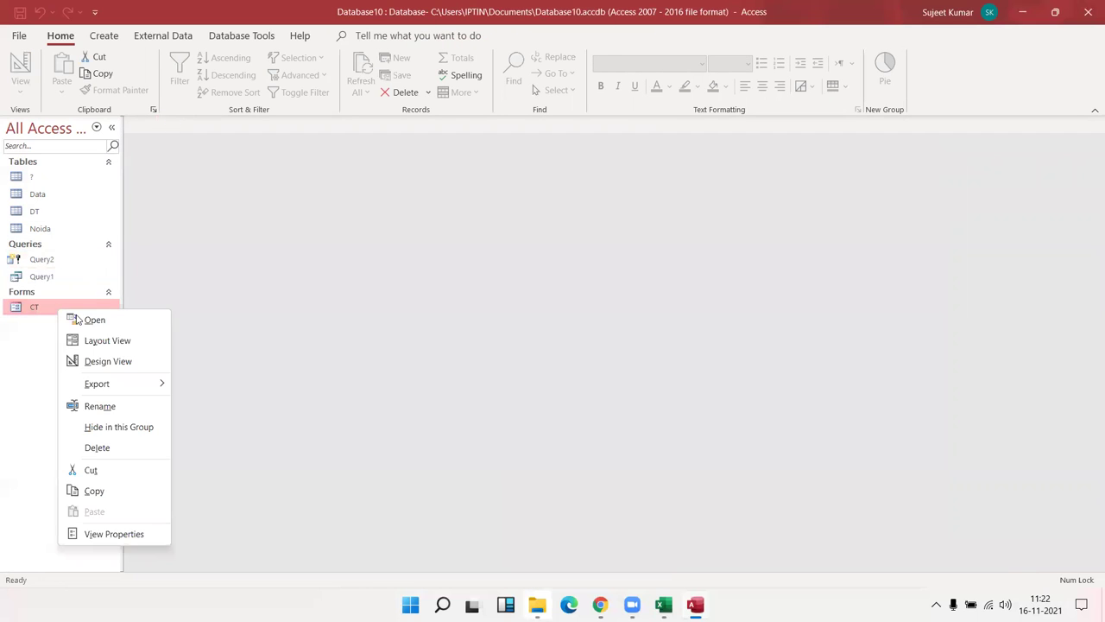
click(118, 361)
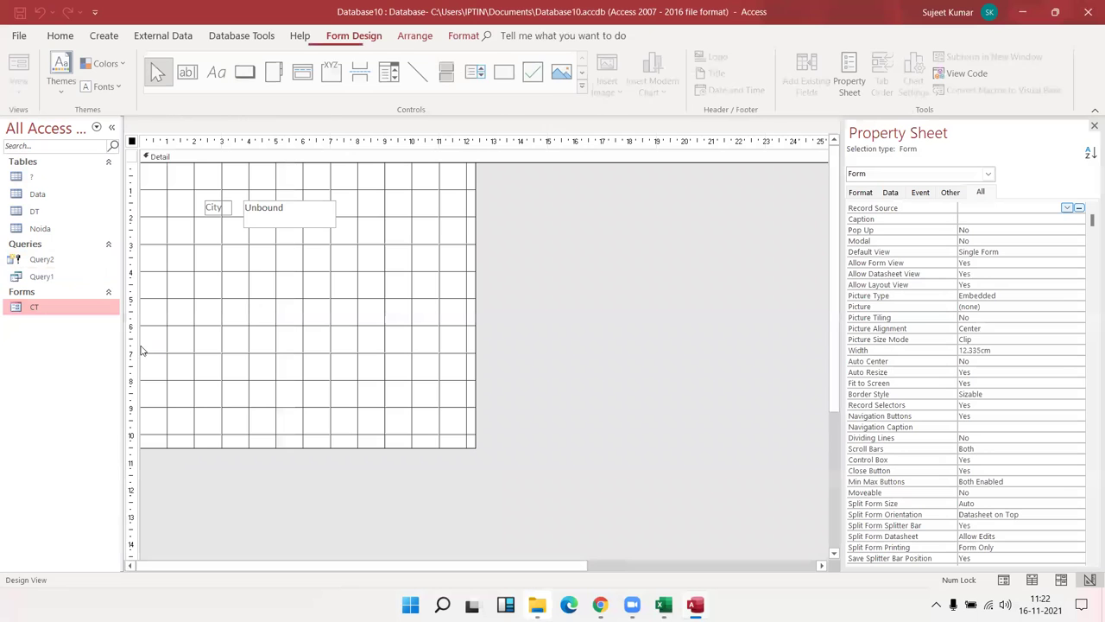
- Draw a command button below the City box set to run Query2 (Miscellaneous > Run Query)
click(248, 73)
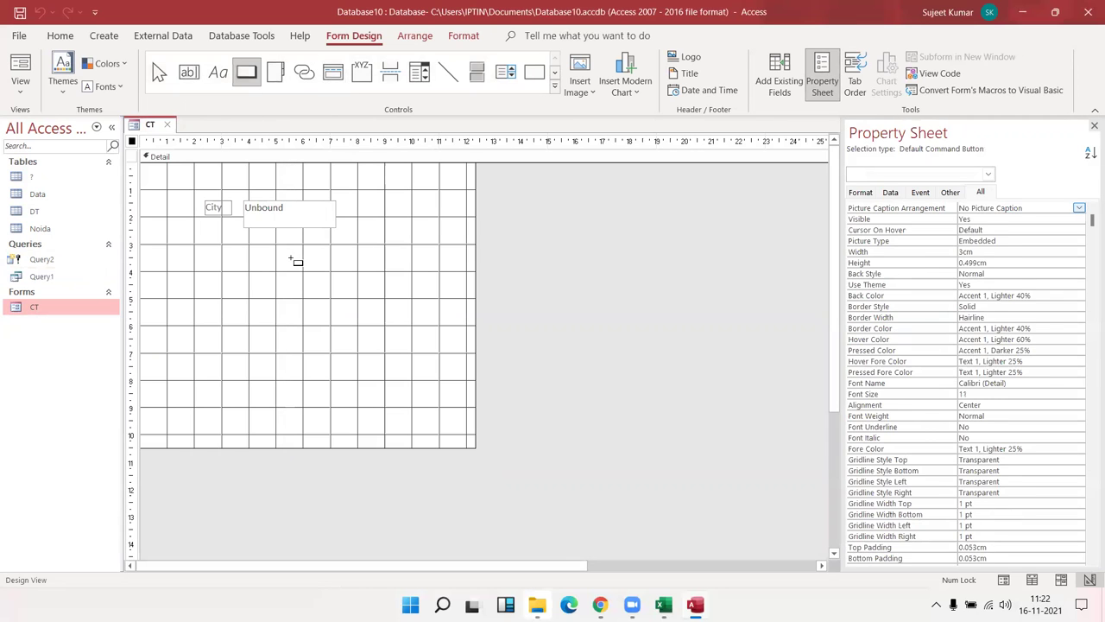
drag(292, 257, 367, 285)
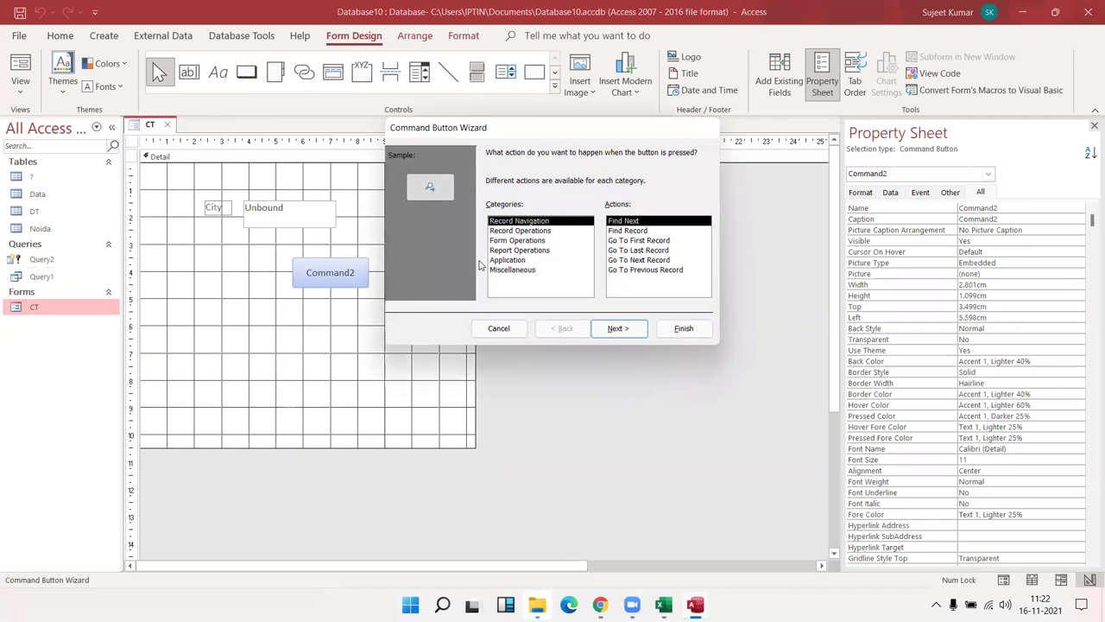
click(524, 269)
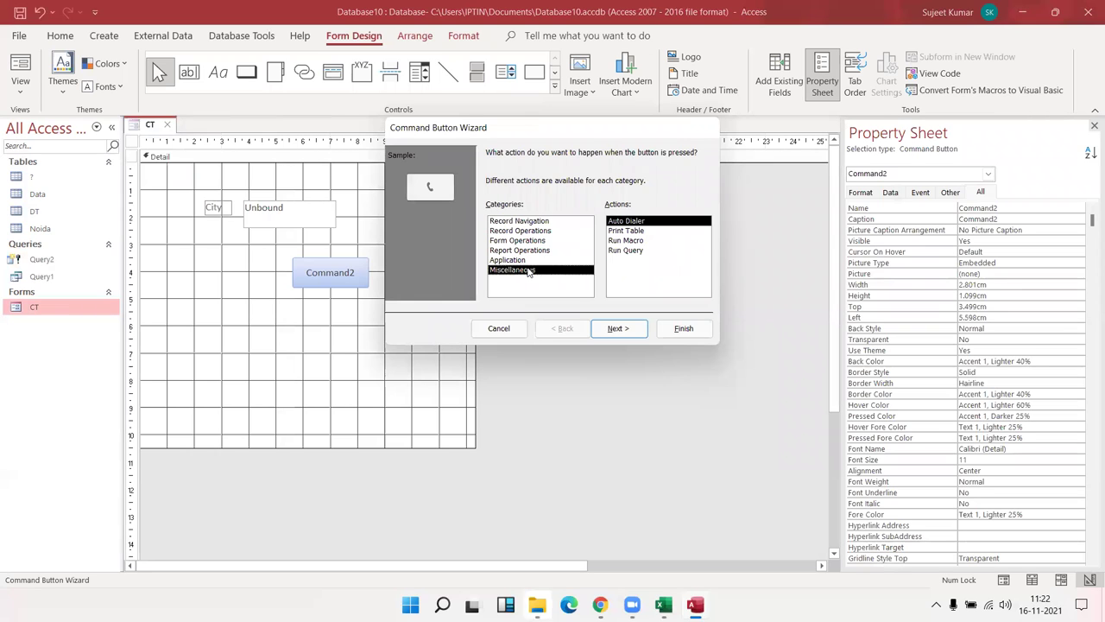
click(624, 251)
click(620, 329)
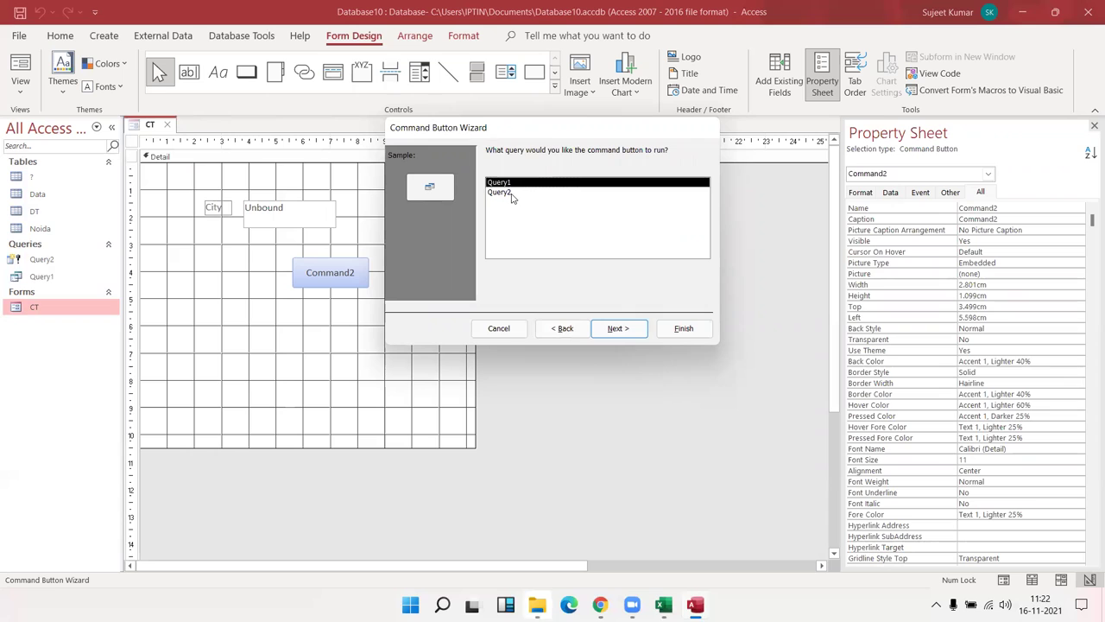
click(513, 193)
click(633, 335)
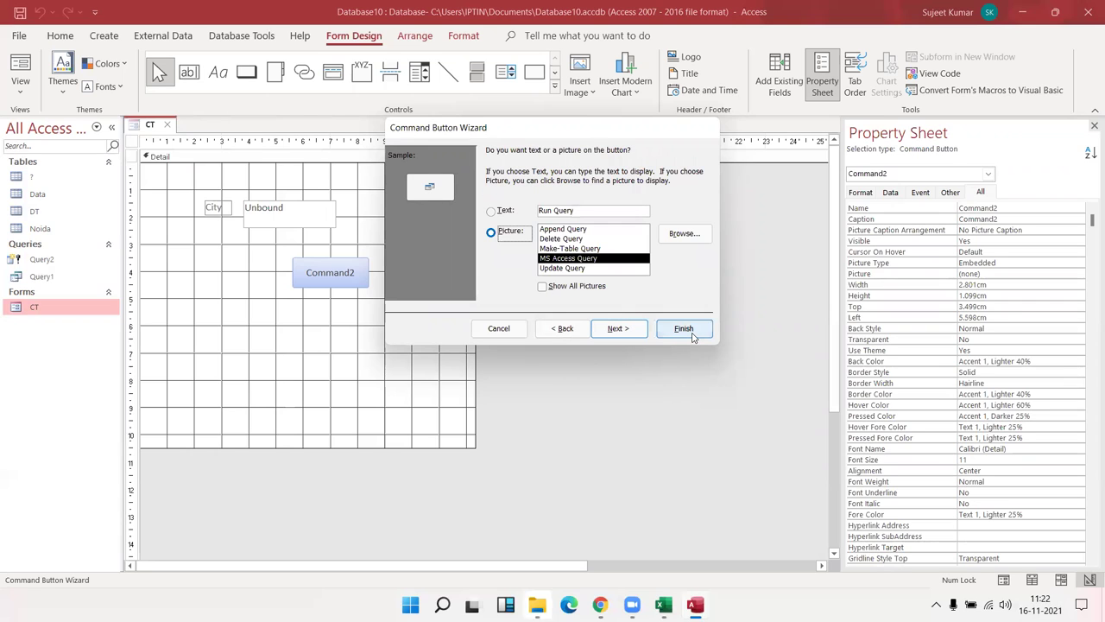
- Caption the button Get Data, finish the wizard, and close the CT form design
drag(585, 209, 539, 210)
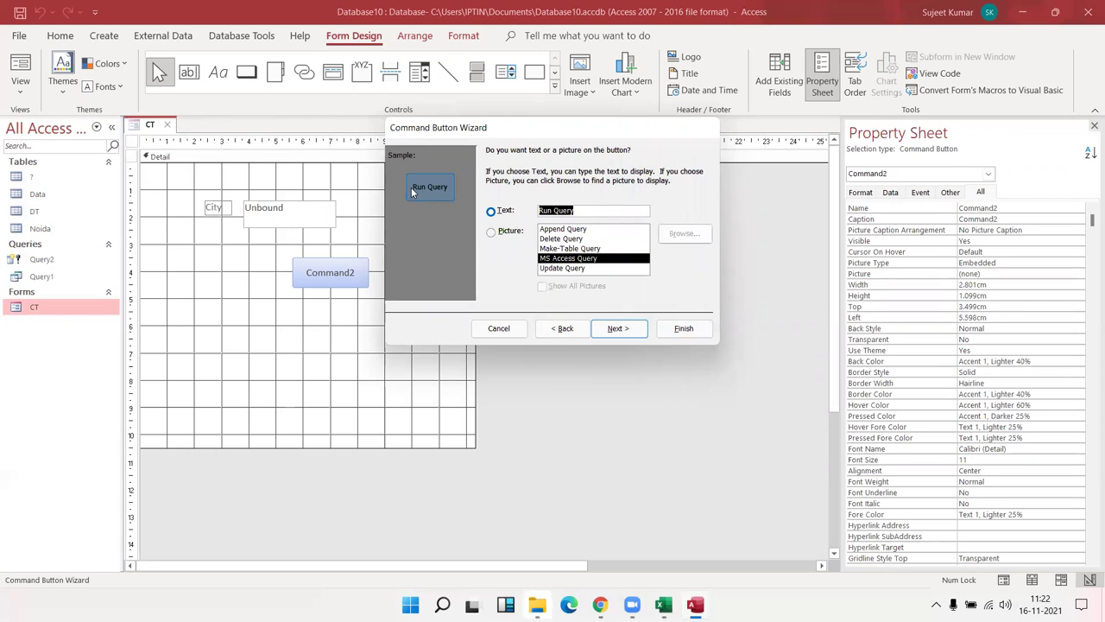
text(Get Data)
click(491, 211)
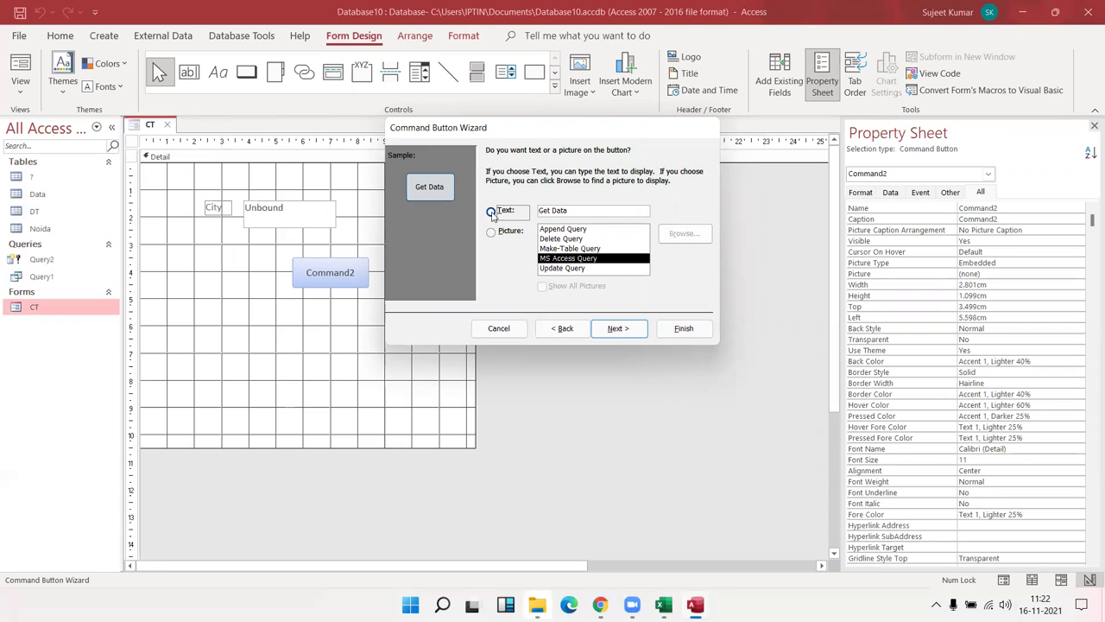
click(644, 335)
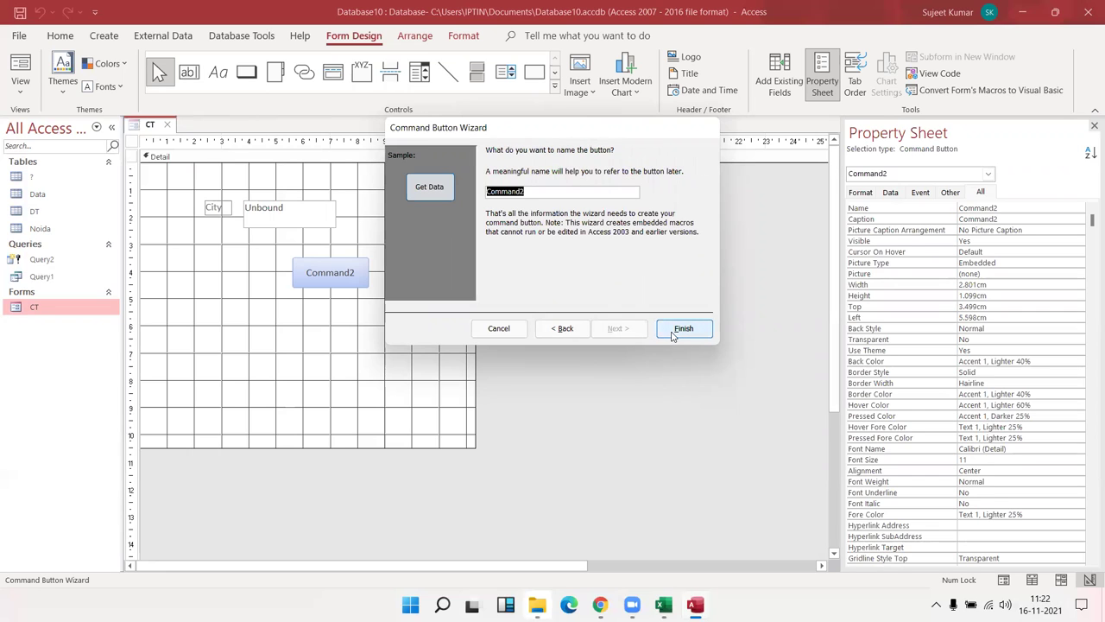
click(672, 335)
click(331, 340)
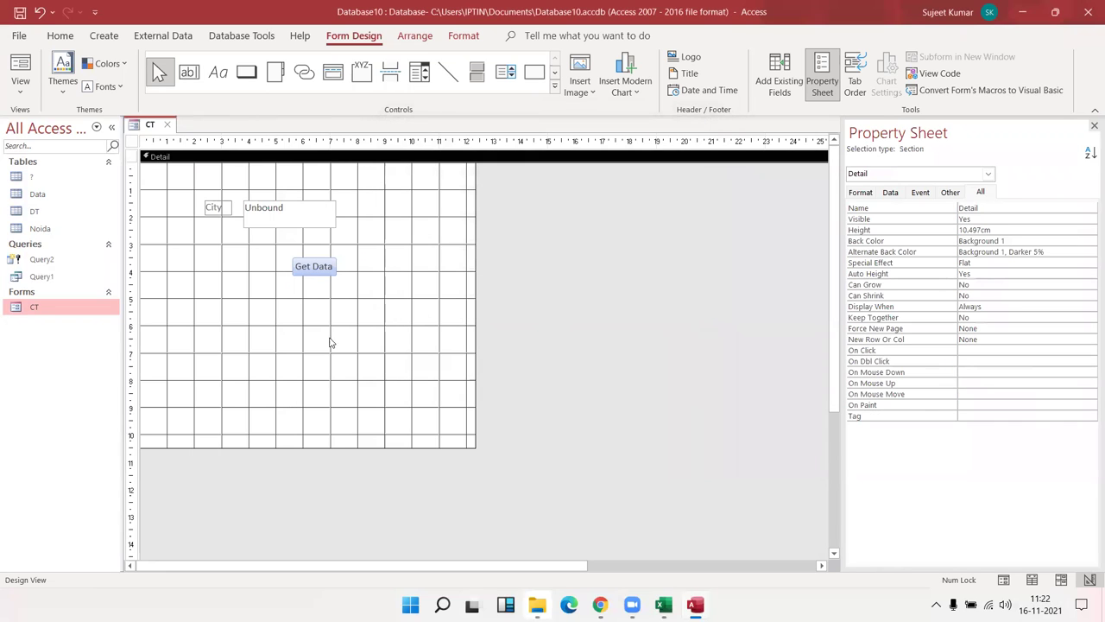
click(167, 124)
- Save CT, enter Pune and click Get Data to rebuild Noida's 13 rows, then open Noida
click(481, 336)
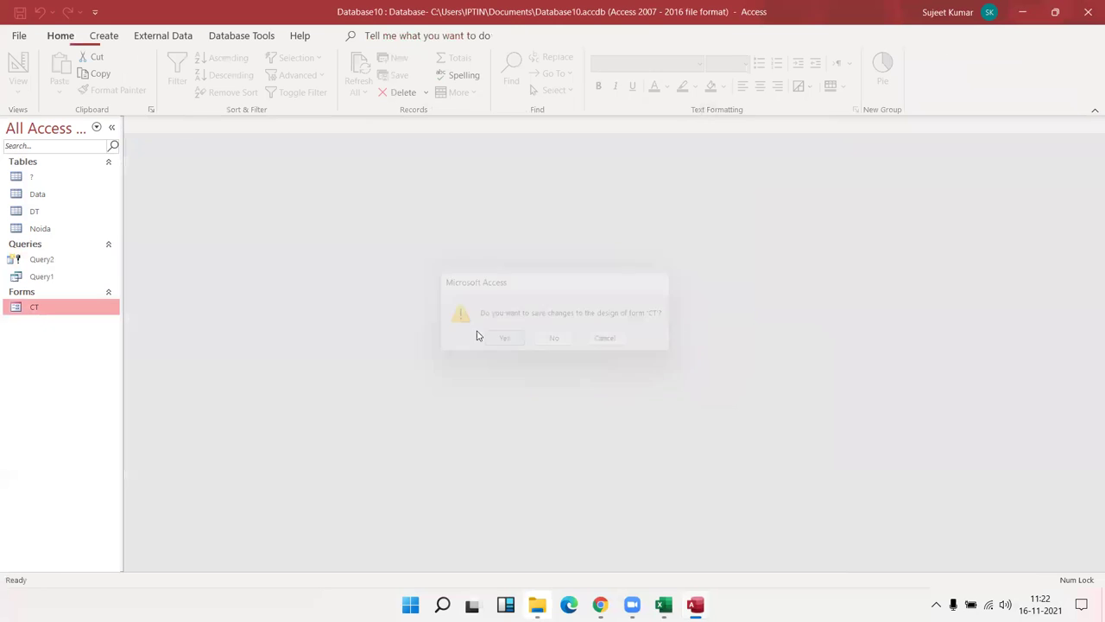
double_click(101, 309)
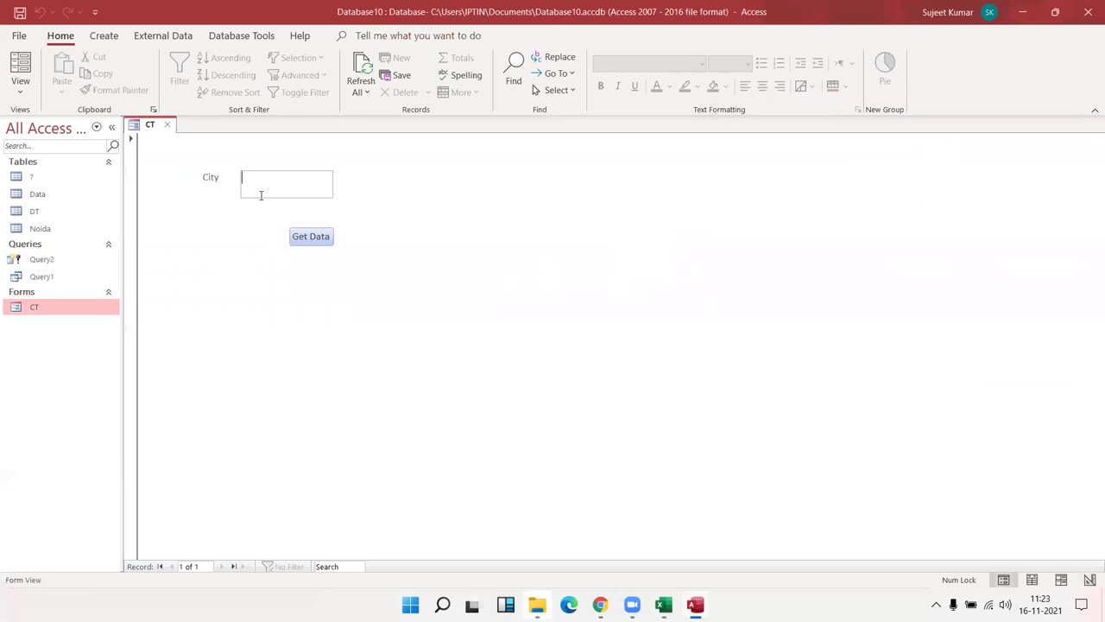
text(Pune)
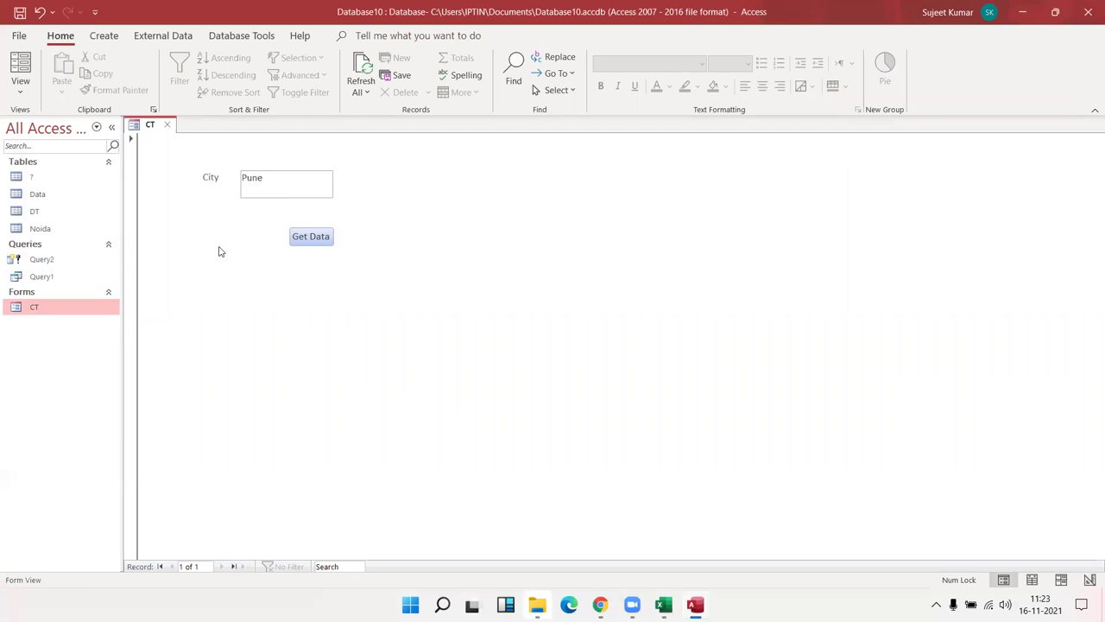
click(306, 243)
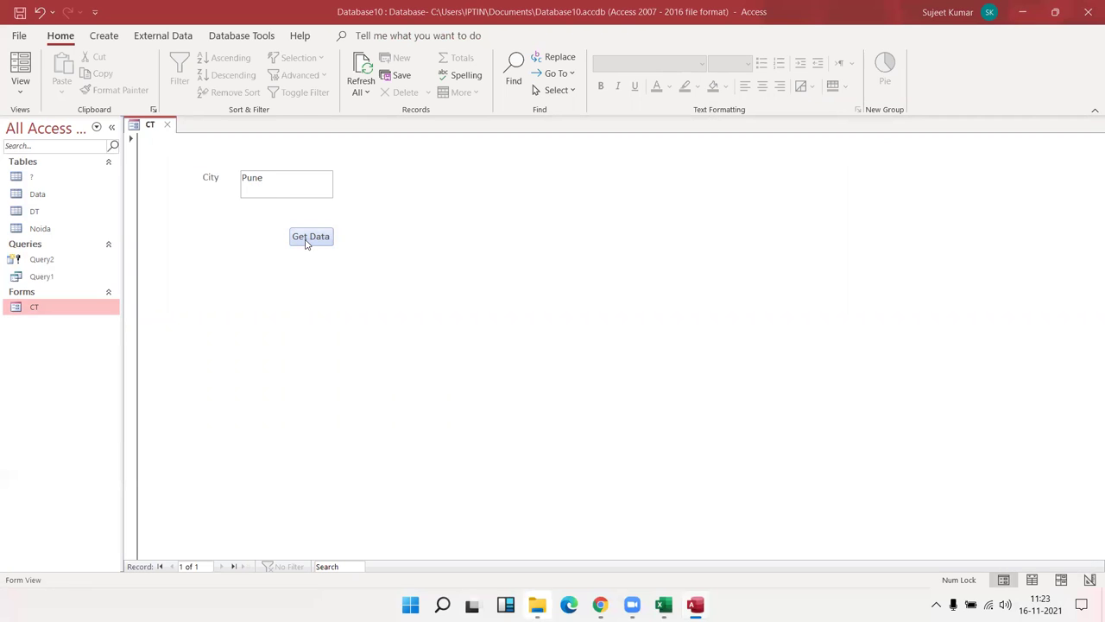
click(506, 354)
click(524, 348)
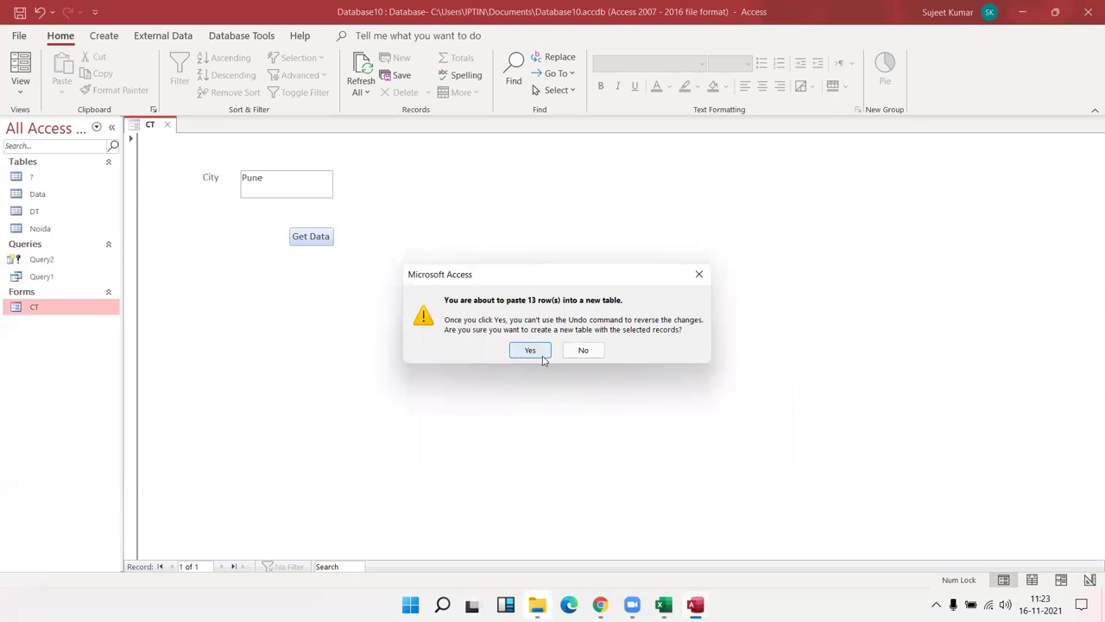
click(526, 350)
click(55, 230)
double_click(55, 228)
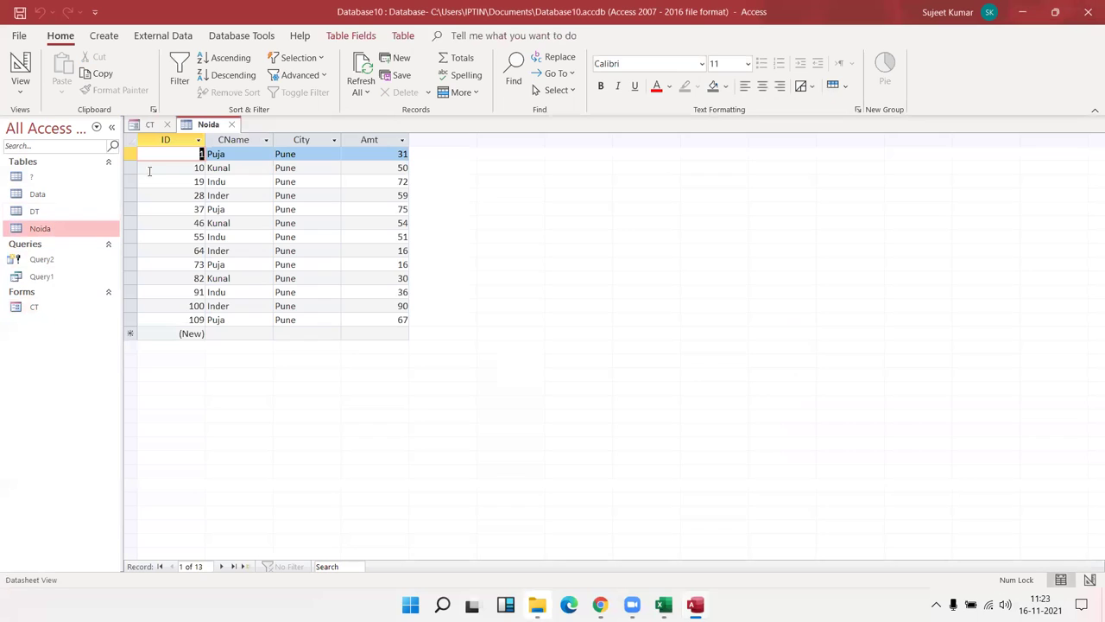
- Close the Noida datasheet of 13 Pune records, returning to the CT form
click(232, 124)
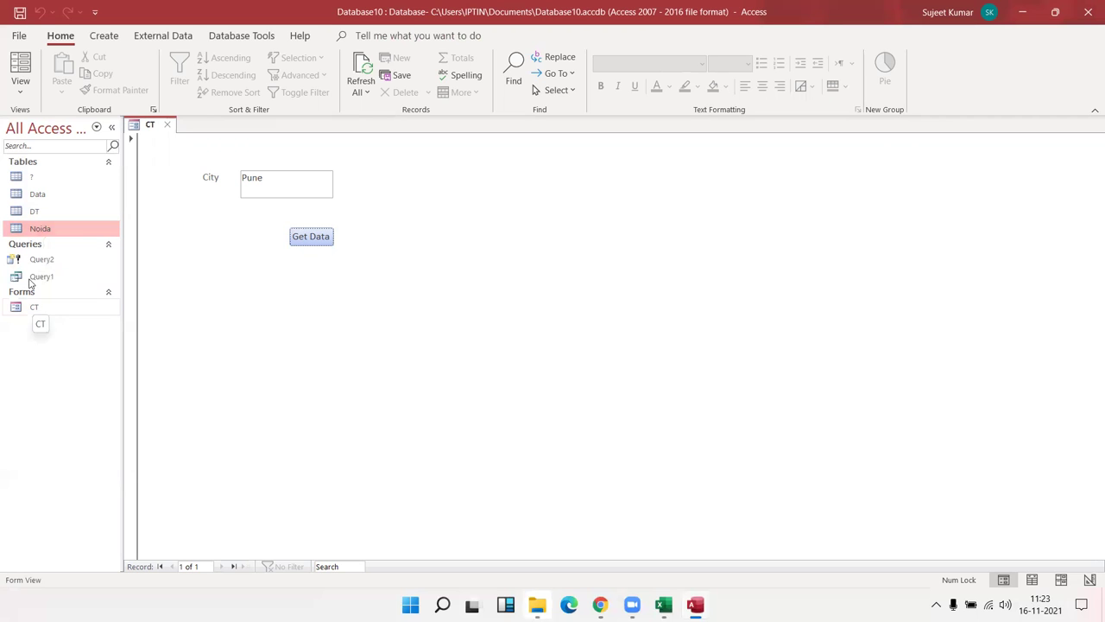
- Open Query2 in SQL View to review its make-table statement, then close it
click(35, 261)
right_click(34, 261)
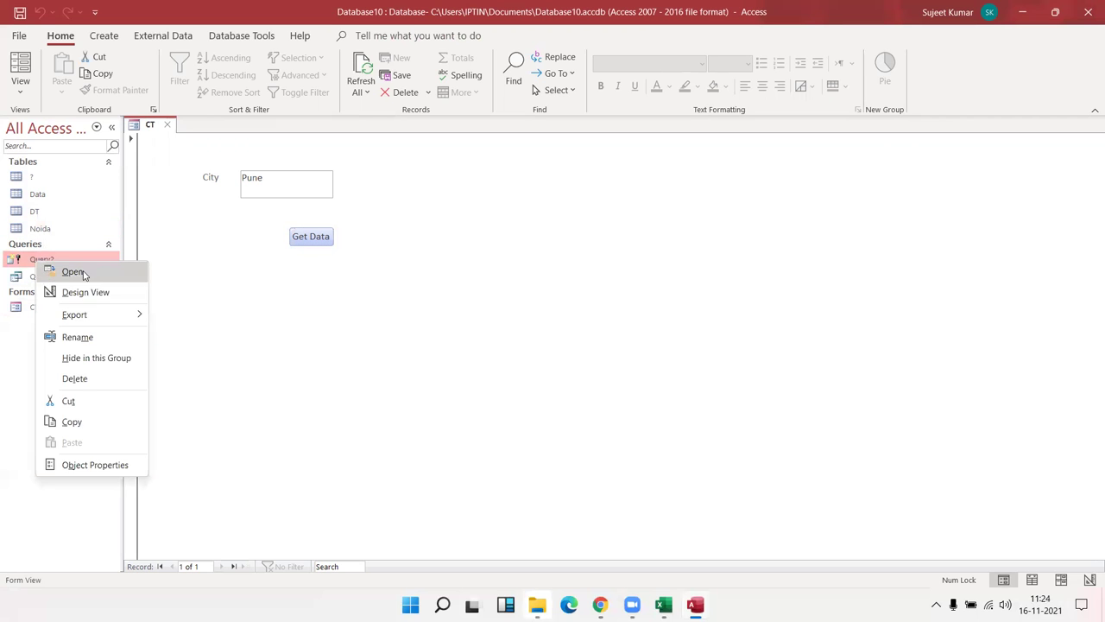
click(79, 291)
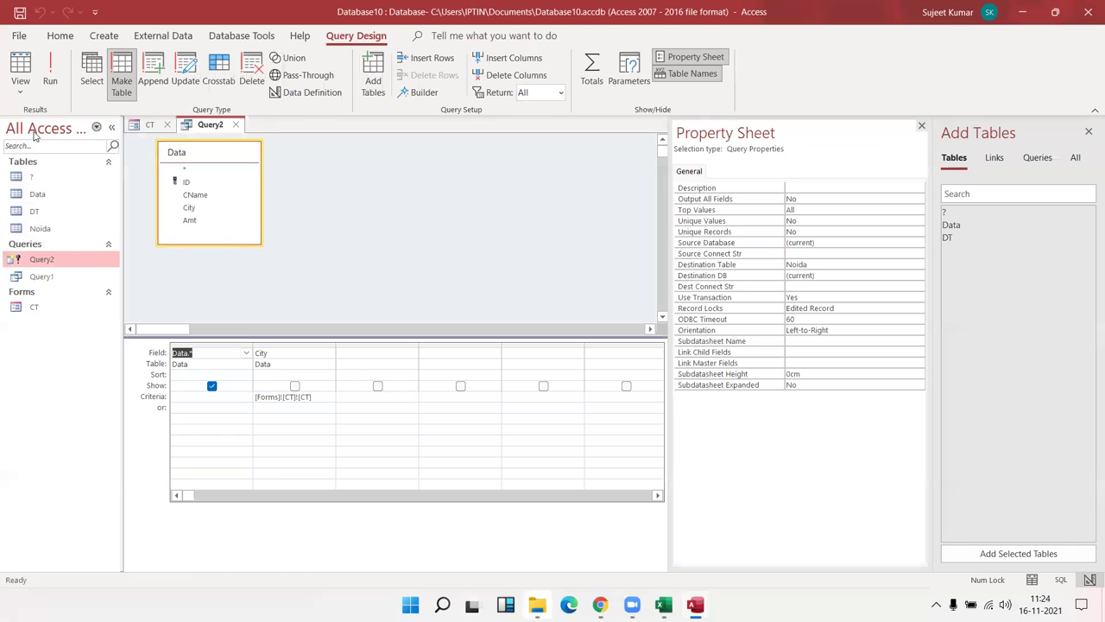
click(20, 86)
click(52, 155)
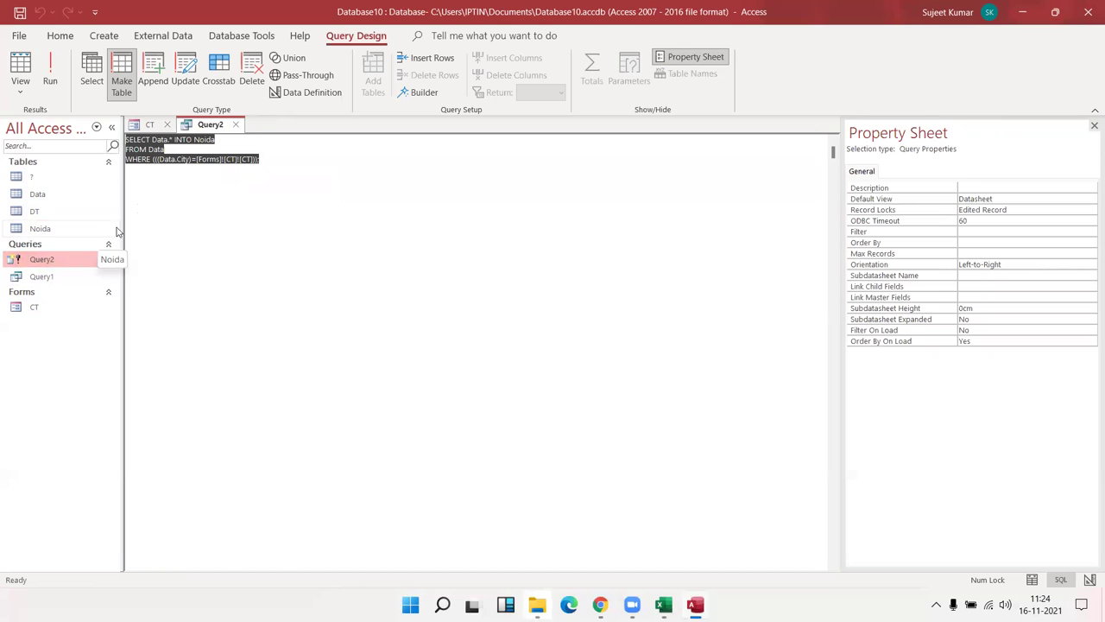
click(236, 125)
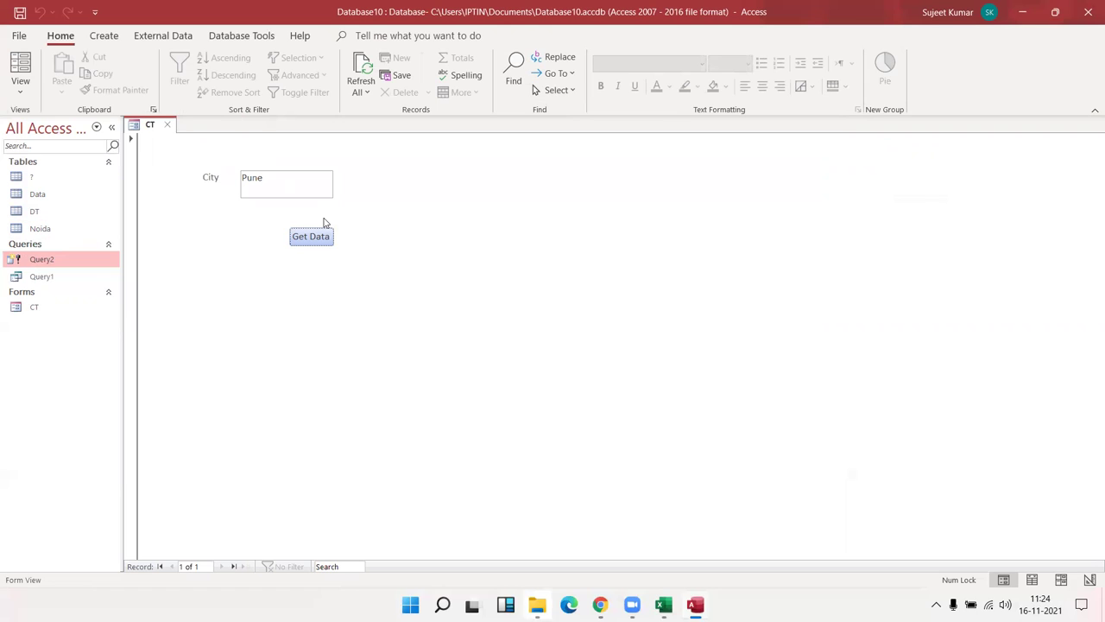
- Reopen Query2's SQL View showing the make-table into Noida, then minimize Access
right_click(78, 258)
click(130, 285)
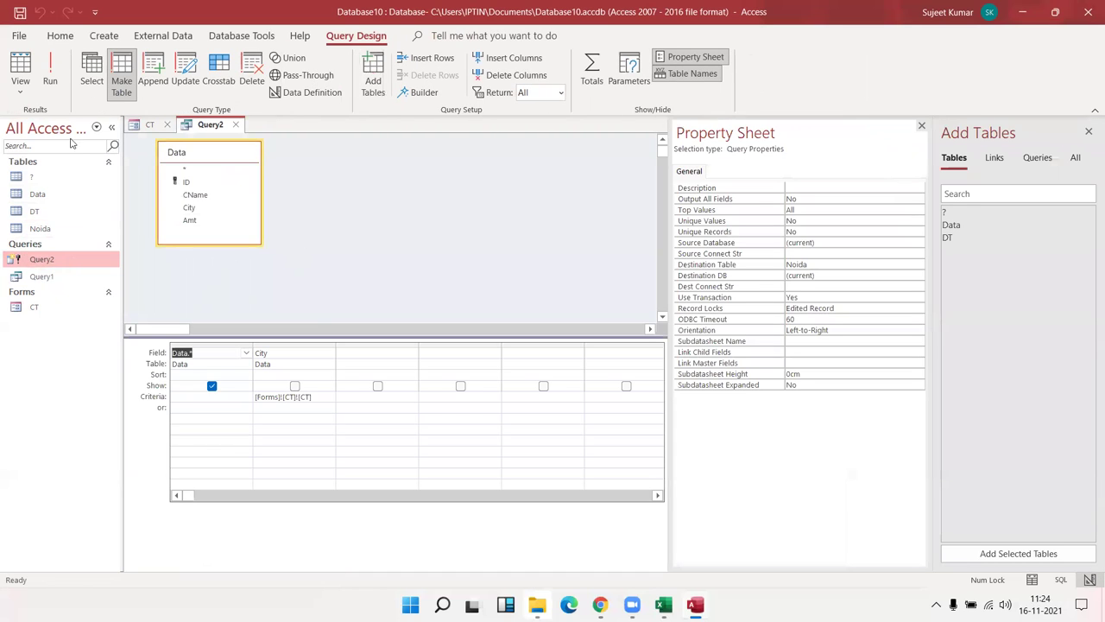
click(19, 87)
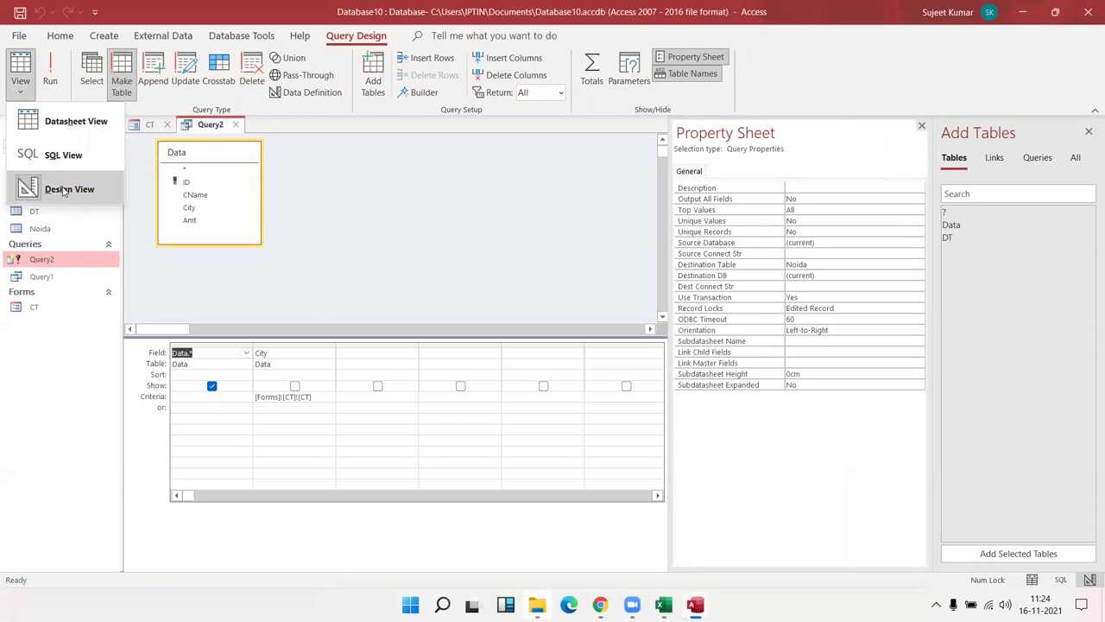
click(63, 157)
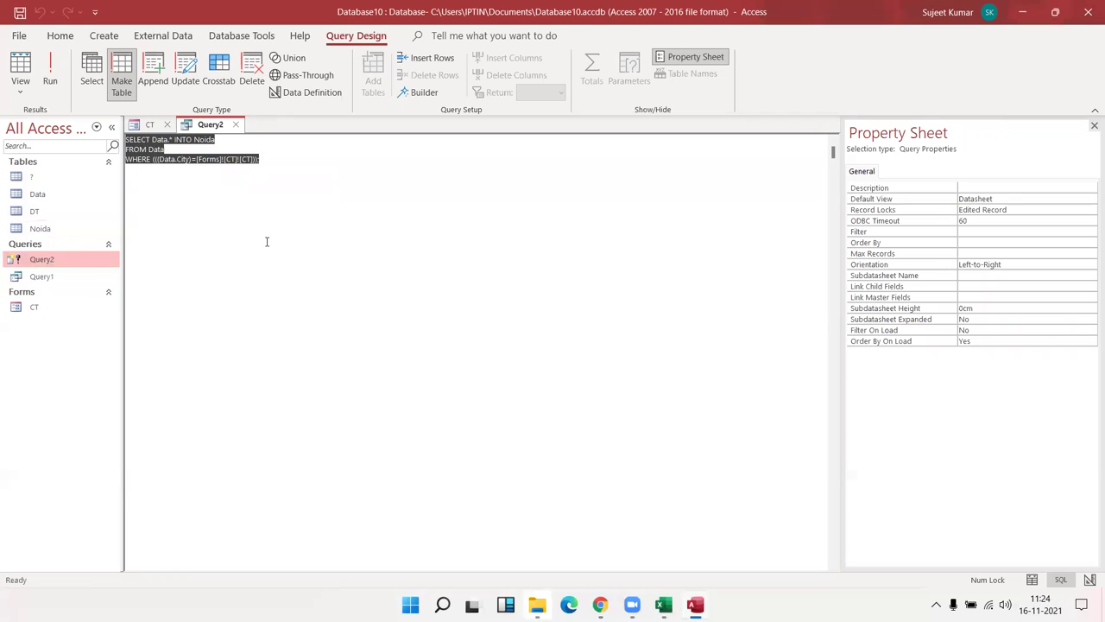
click(266, 242)
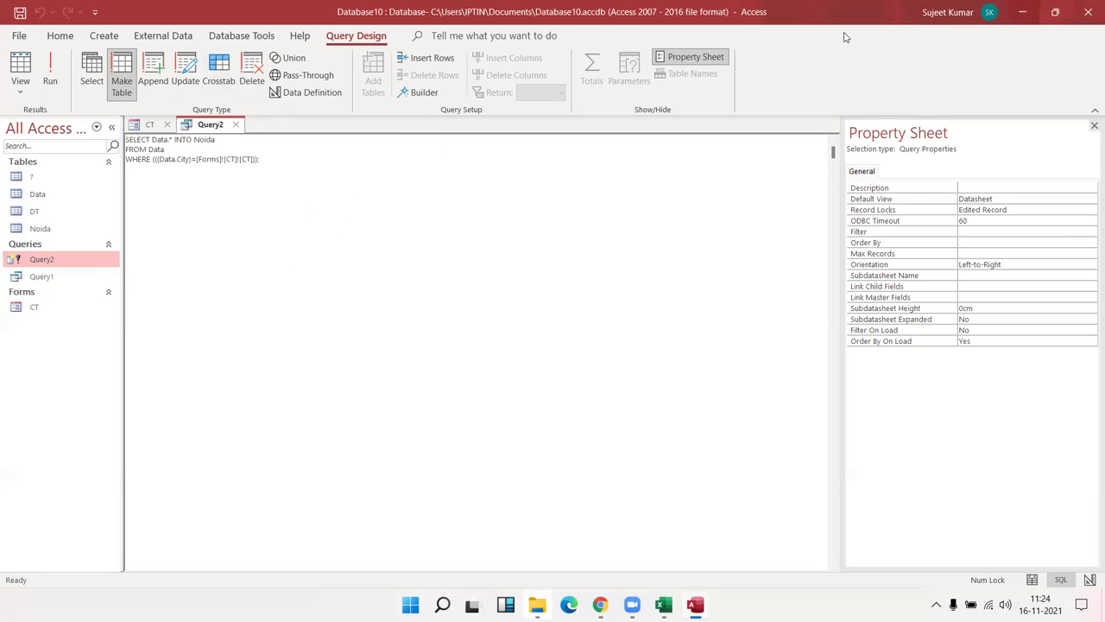
click(1021, 14)
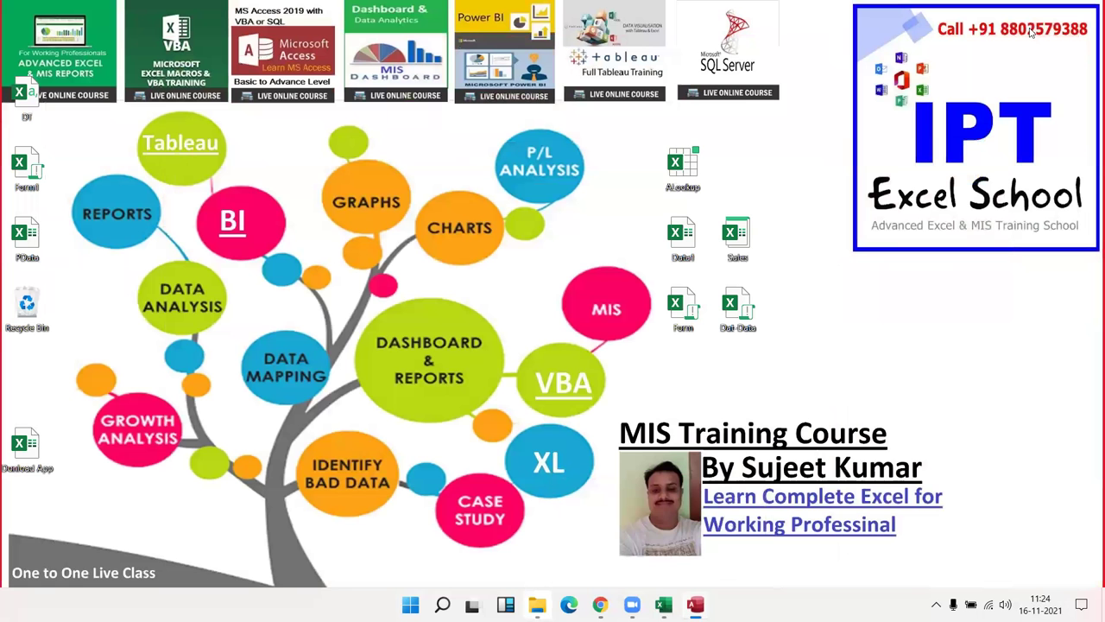